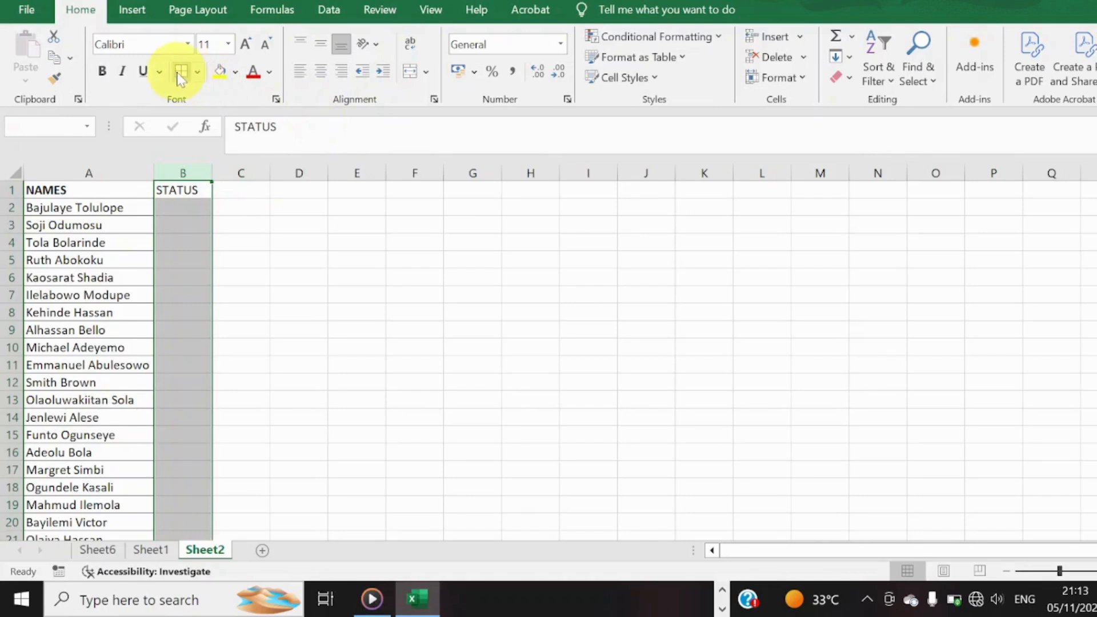
Apply cell borders to the entire STATUS column.
click(180, 73)
click(465, 308)
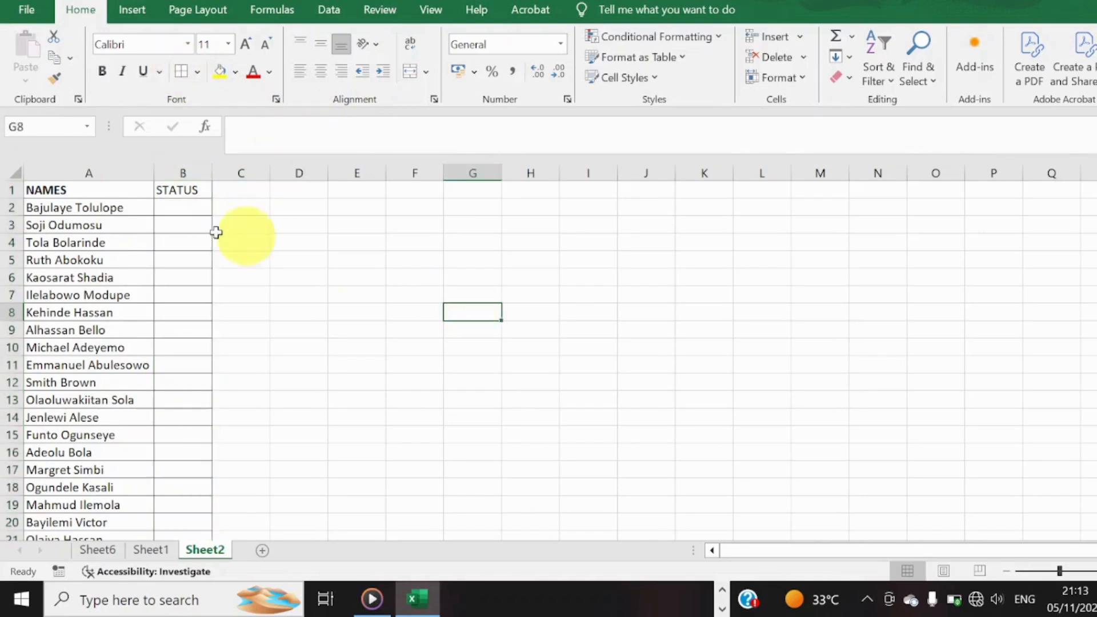
click(166, 207)
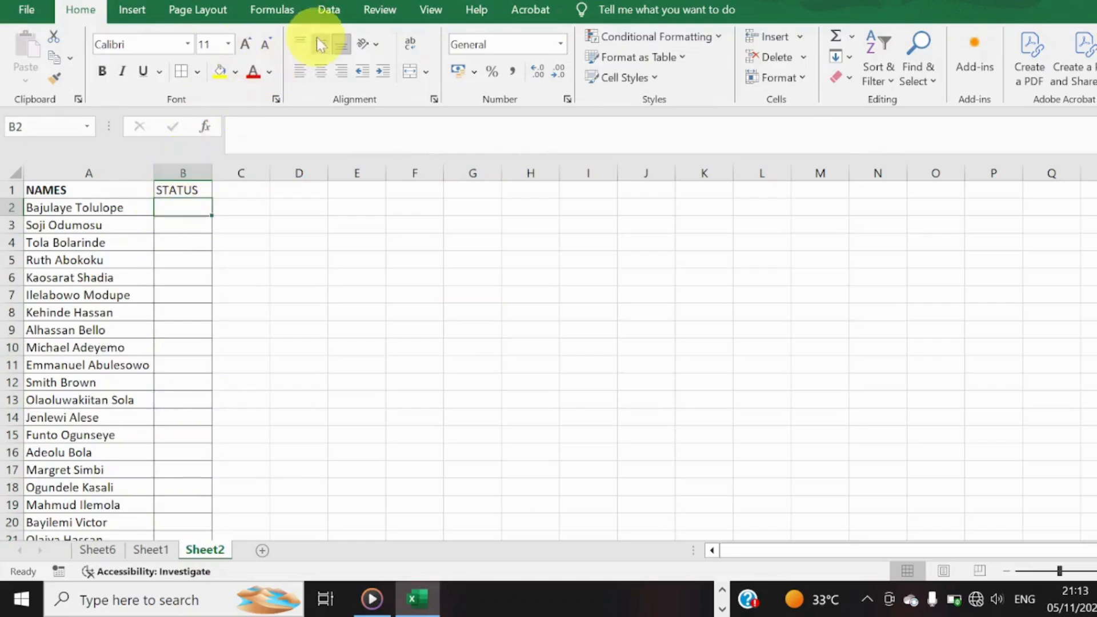
click(328, 10)
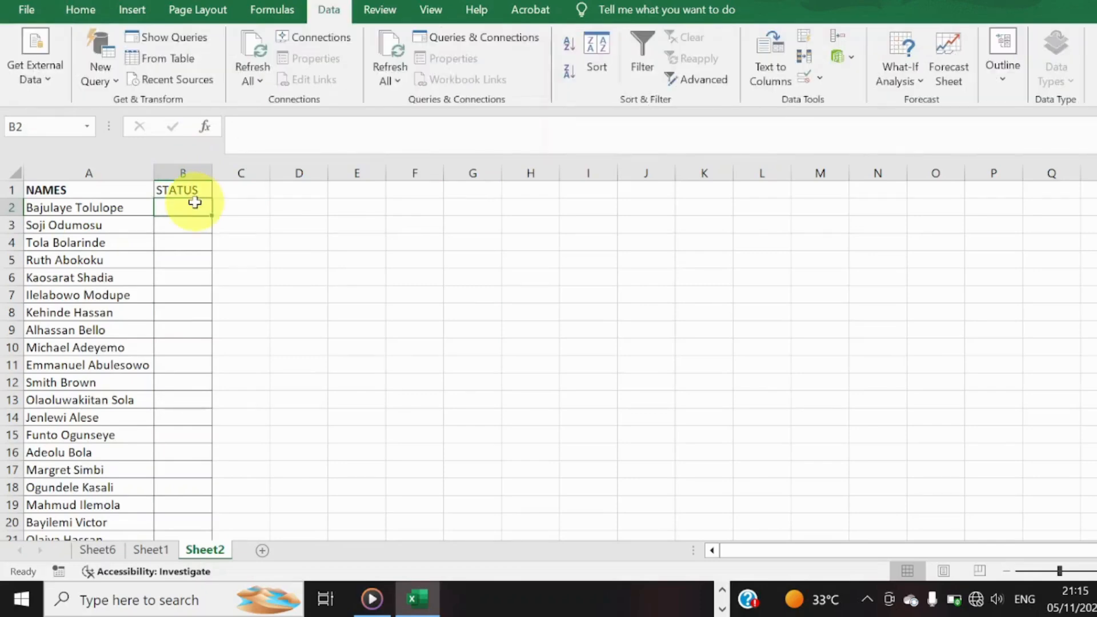
key(ctrl+shift+Down)
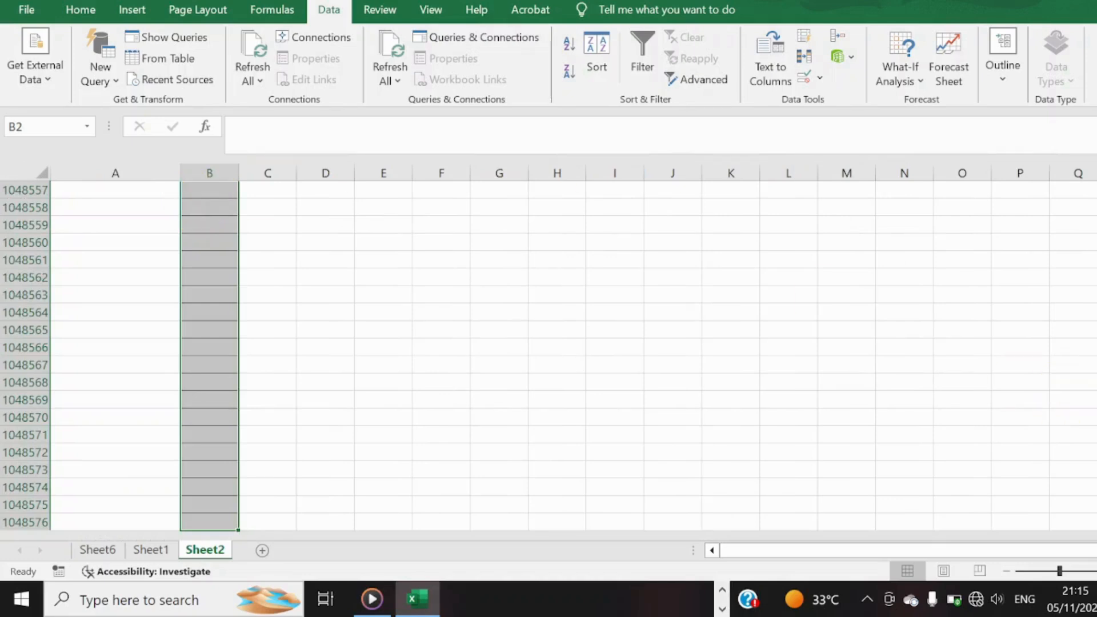
drag(1096, 513, 1096, 191)
click(439, 309)
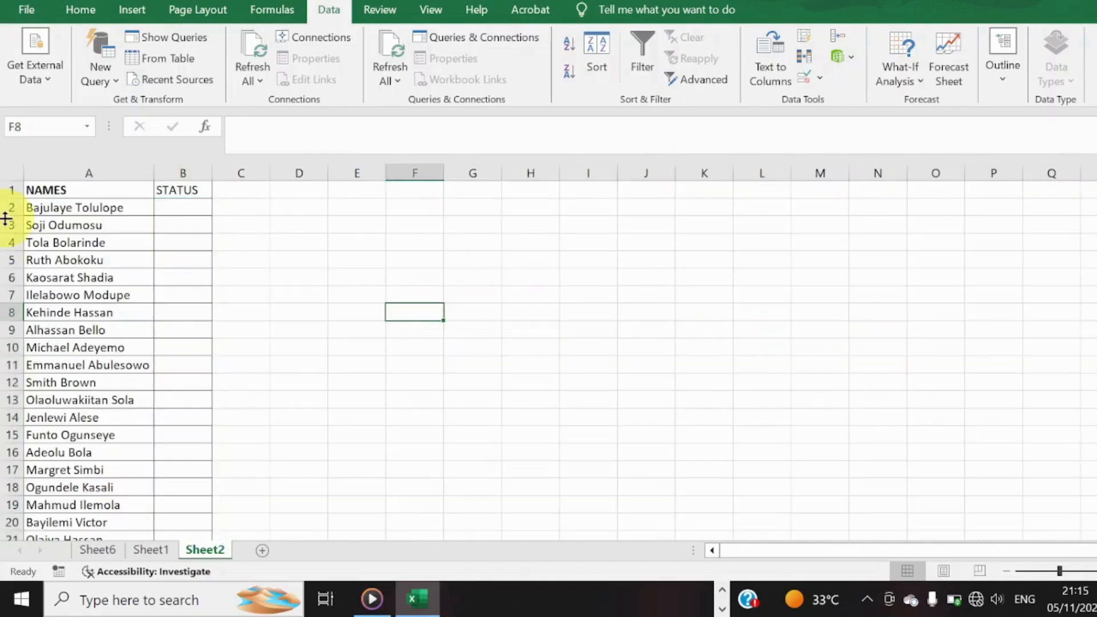
Open data validation for the STATUS cells B2:B21 and set the allowed criteria to List.
drag(183, 207, 179, 485)
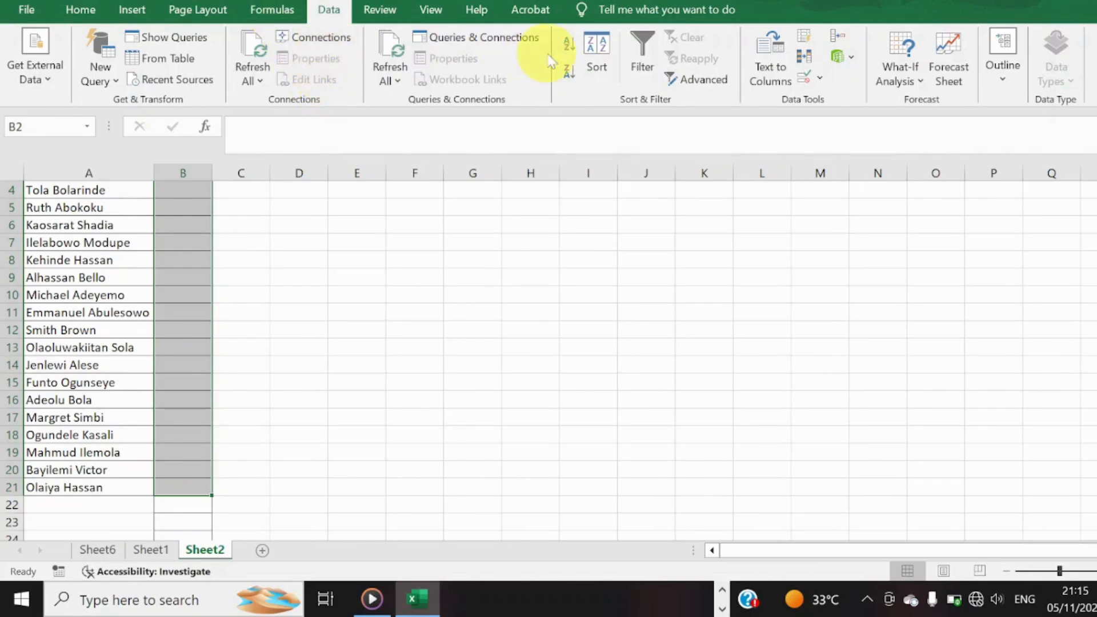
click(822, 78)
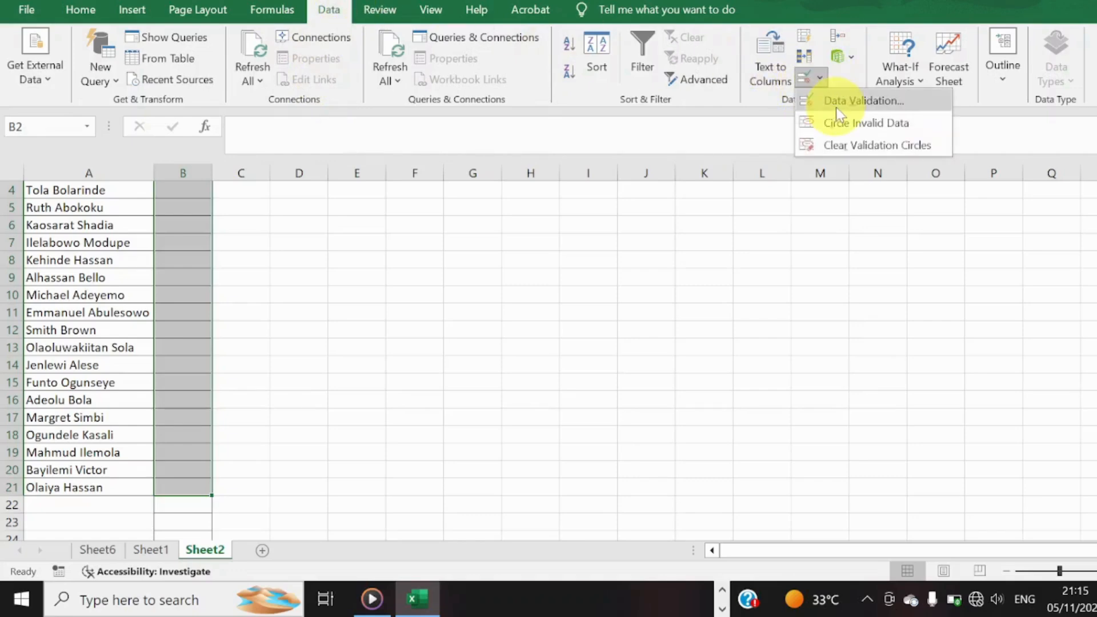
click(835, 107)
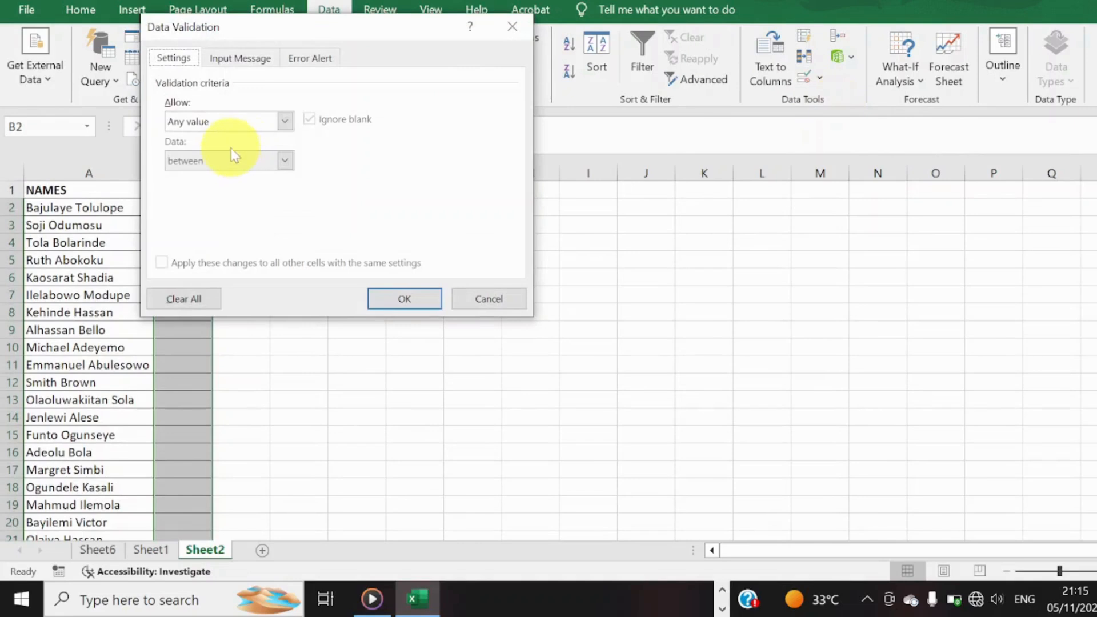
click(287, 119)
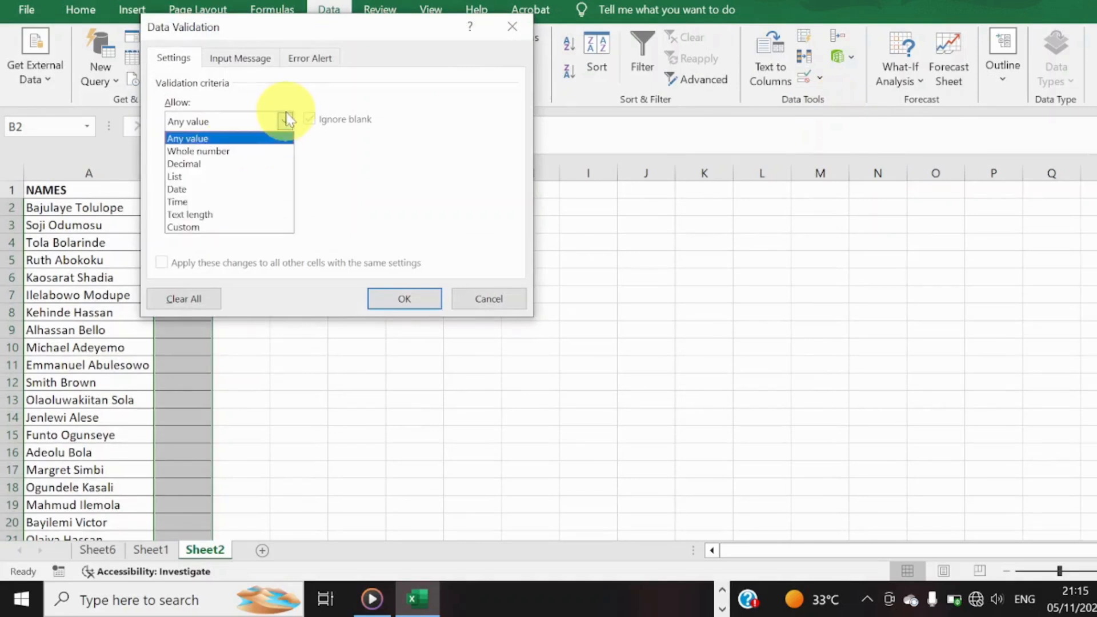
click(281, 177)
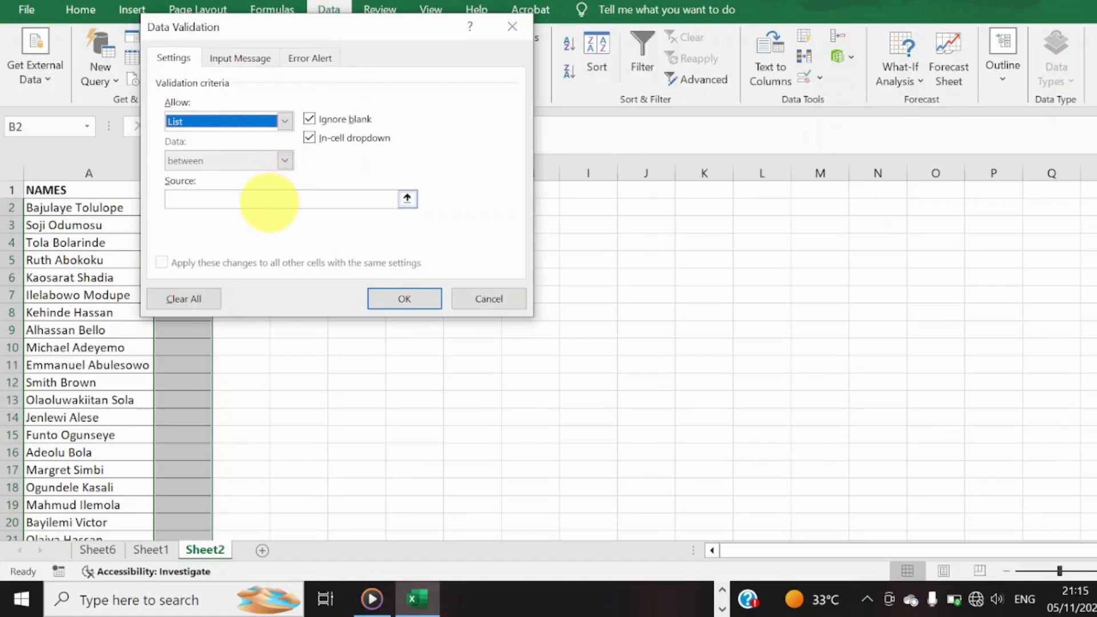
Enter COMPLETED,NOT COMPLETED as the validation list source and apply the rule.
click(267, 201)
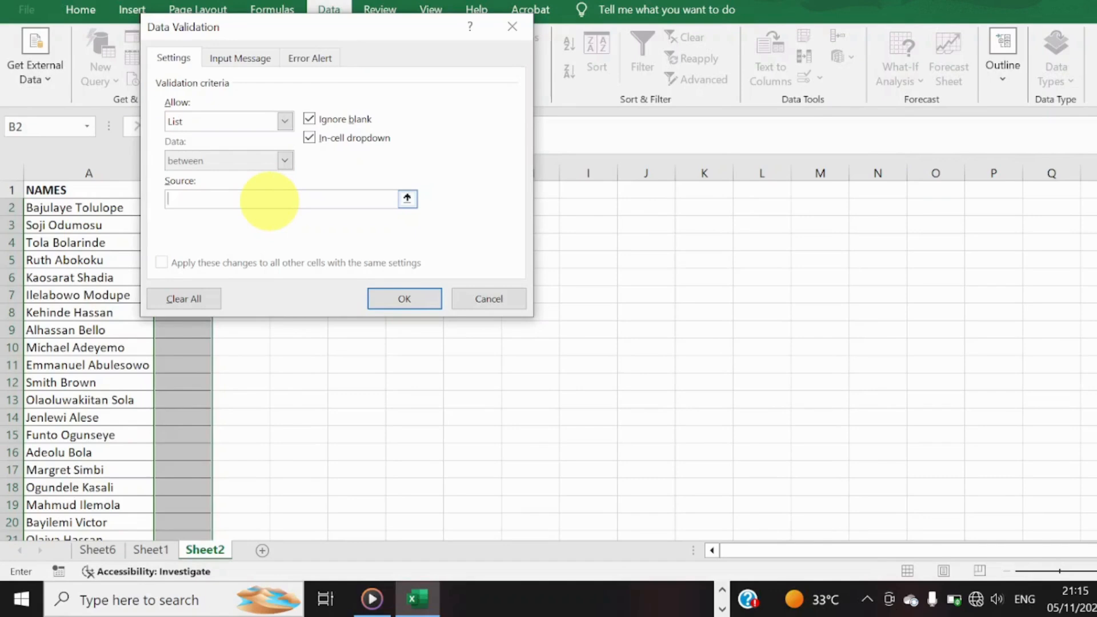
text(COMPLETED, NO)
key(BackSpace)
key(BackSpace)
key(BackSpace)
text(NOT COMPLETED)
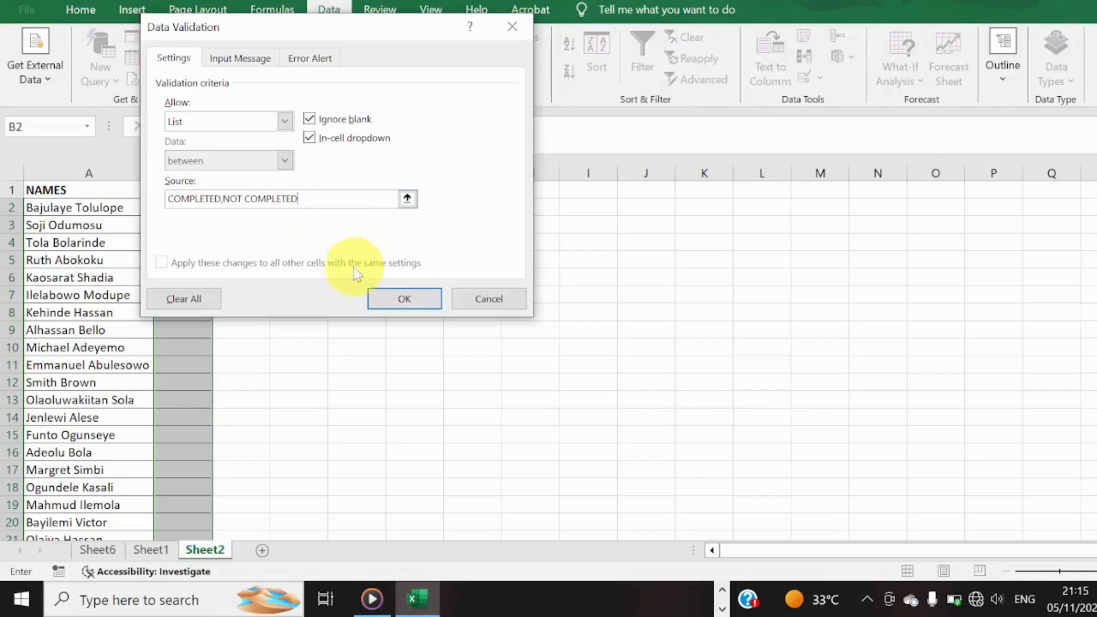
click(403, 298)
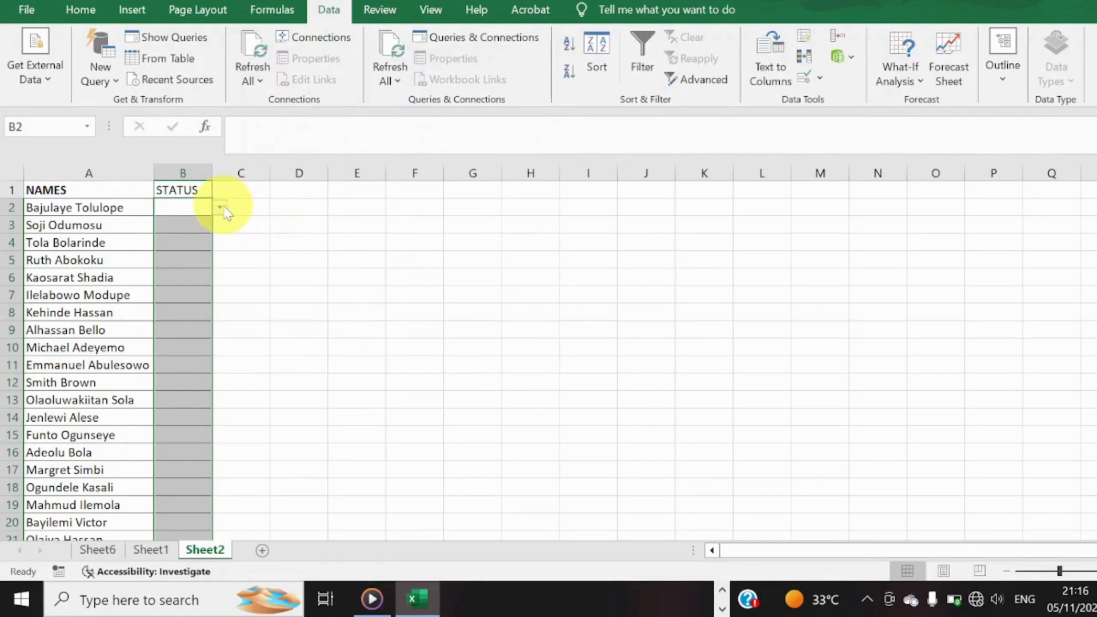
Choose COMPLETED from the list in cell B2 and autofit column B to its contents.
click(221, 207)
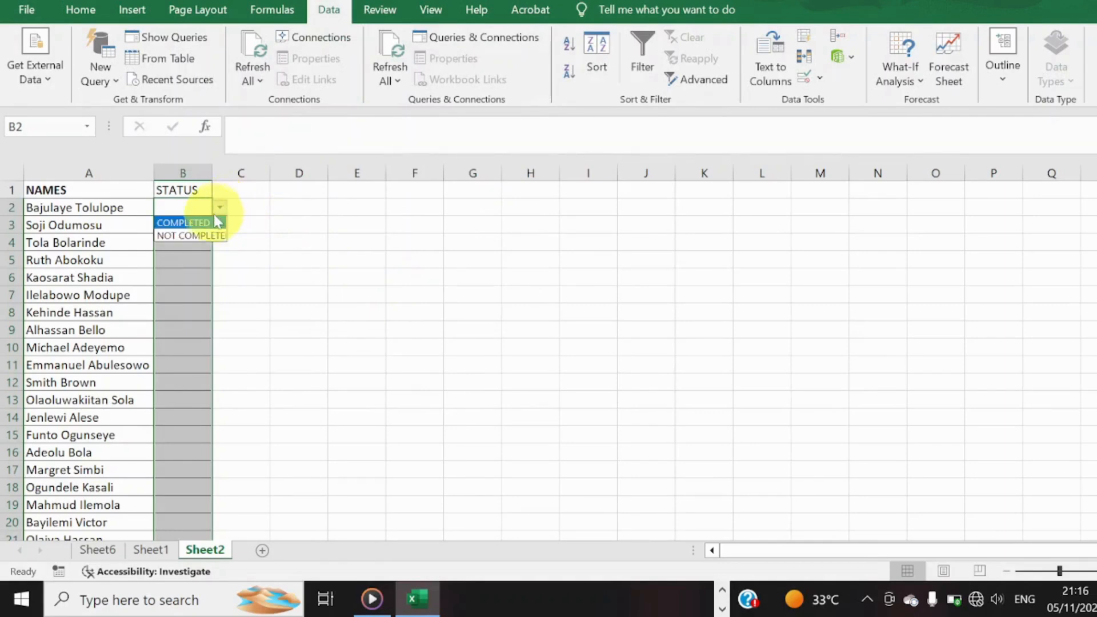
click(203, 222)
click(190, 222)
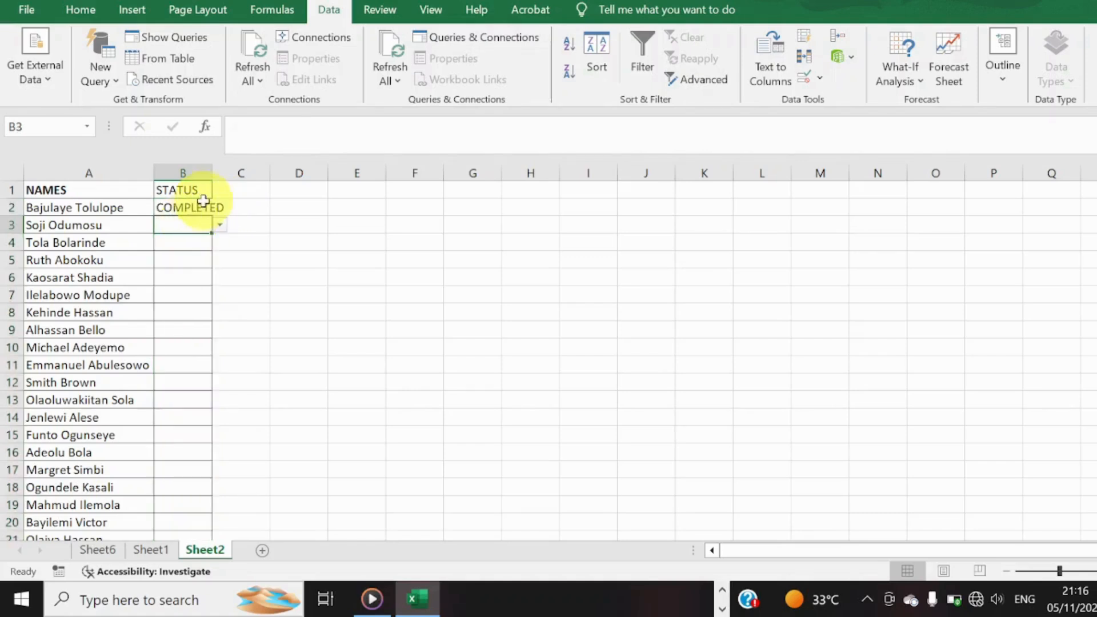
double_click(212, 173)
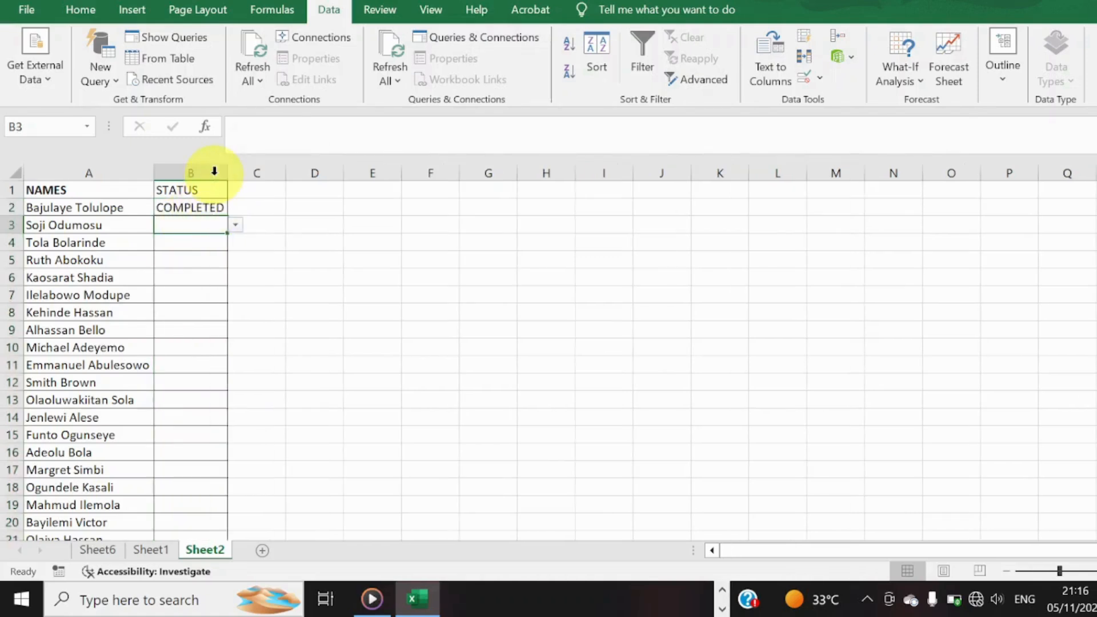
Choose NOT COMPLETED from the list in cell B3 and autofit column B to the longer entry.
click(237, 225)
click(224, 258)
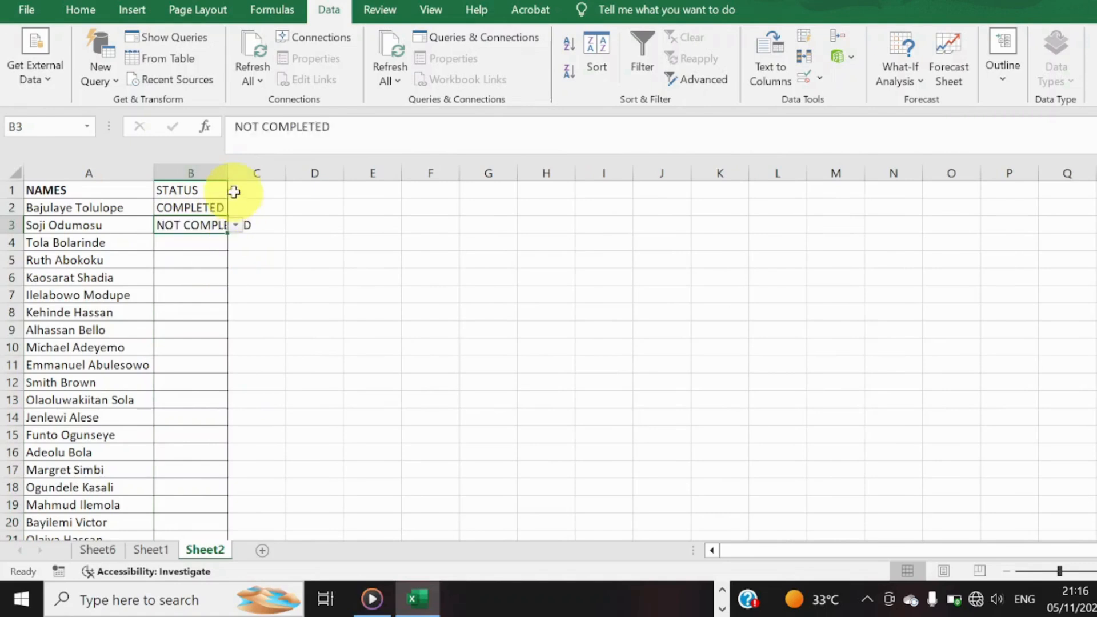
double_click(227, 172)
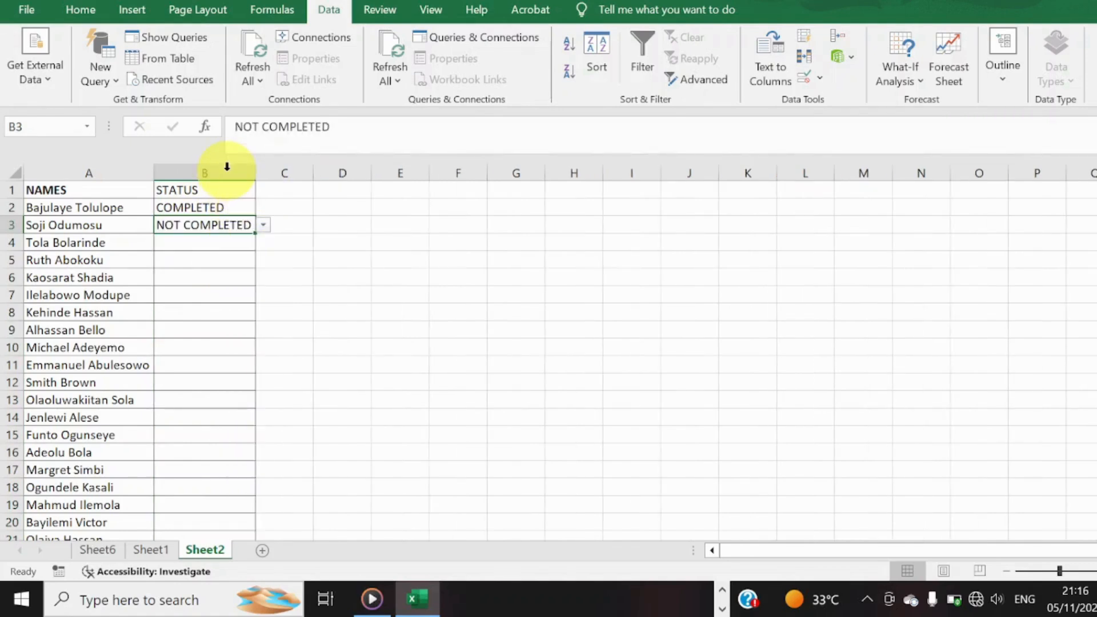
Set the status in cell B4 to COMPLETED using the validation list.
click(234, 207)
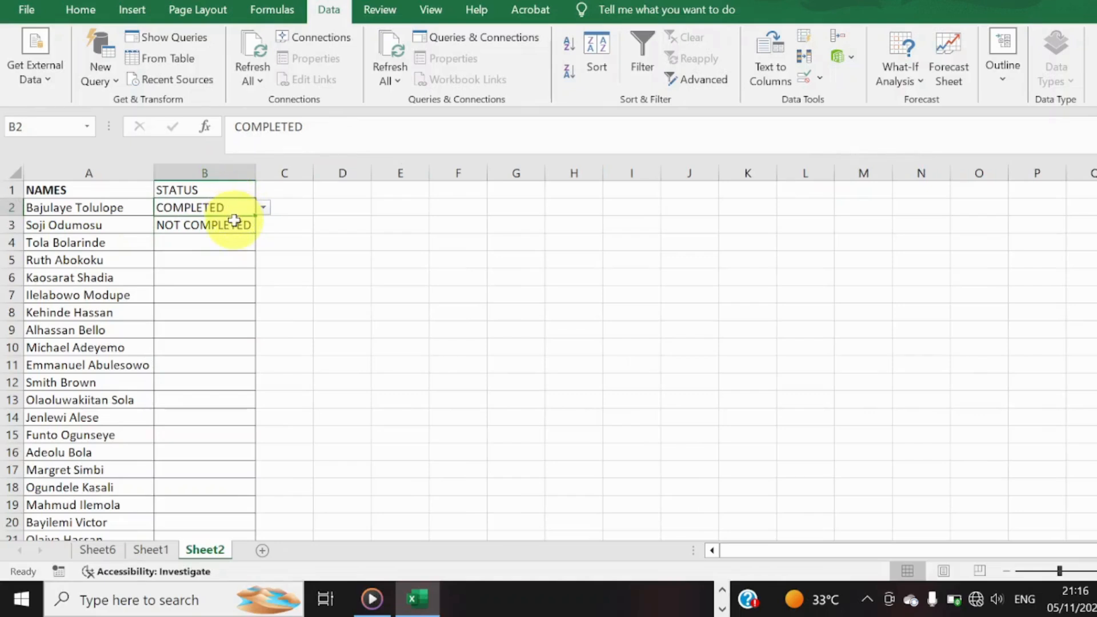
click(234, 221)
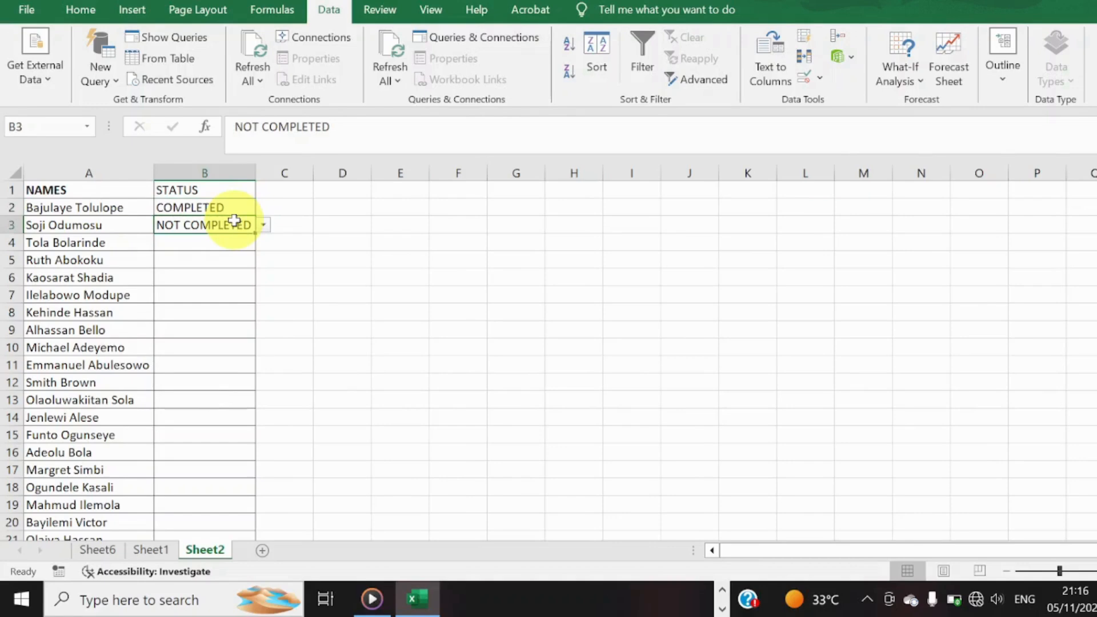
click(233, 241)
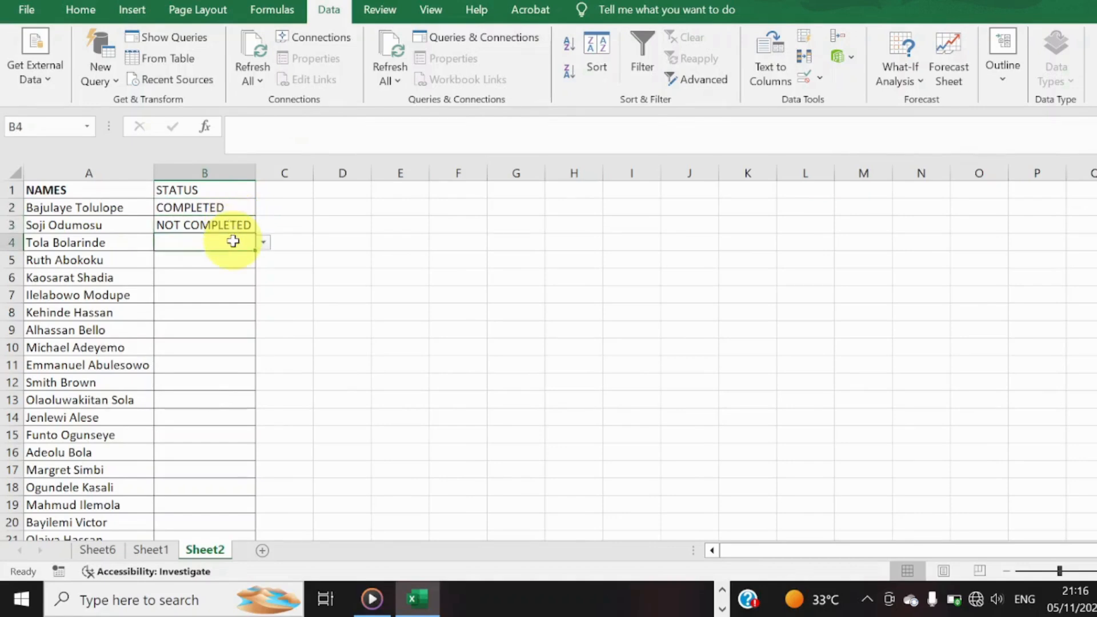
click(263, 243)
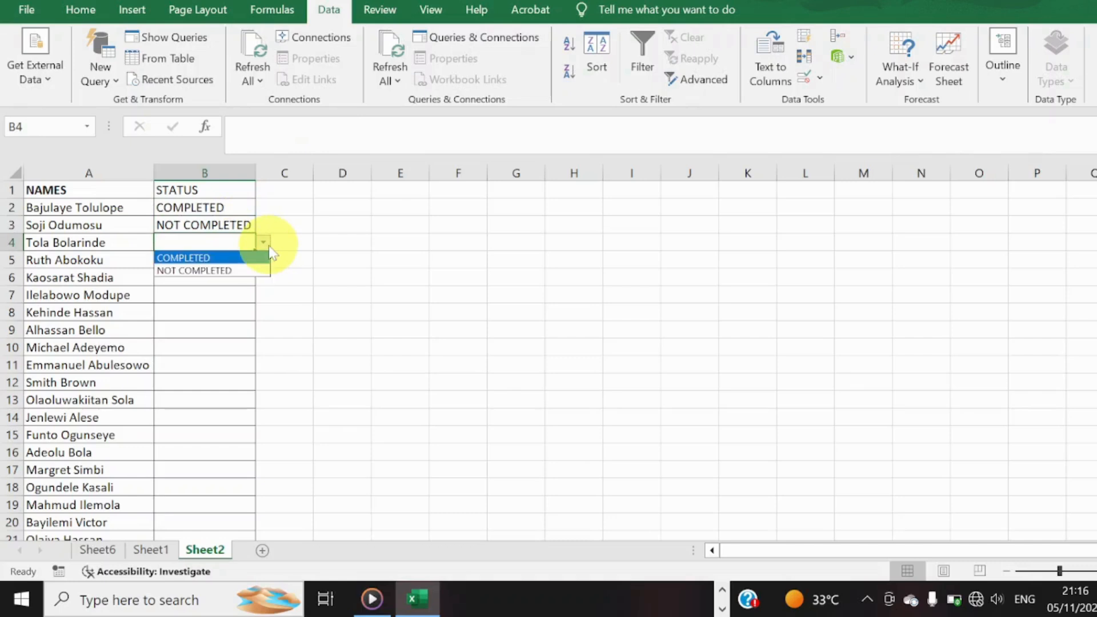
click(260, 258)
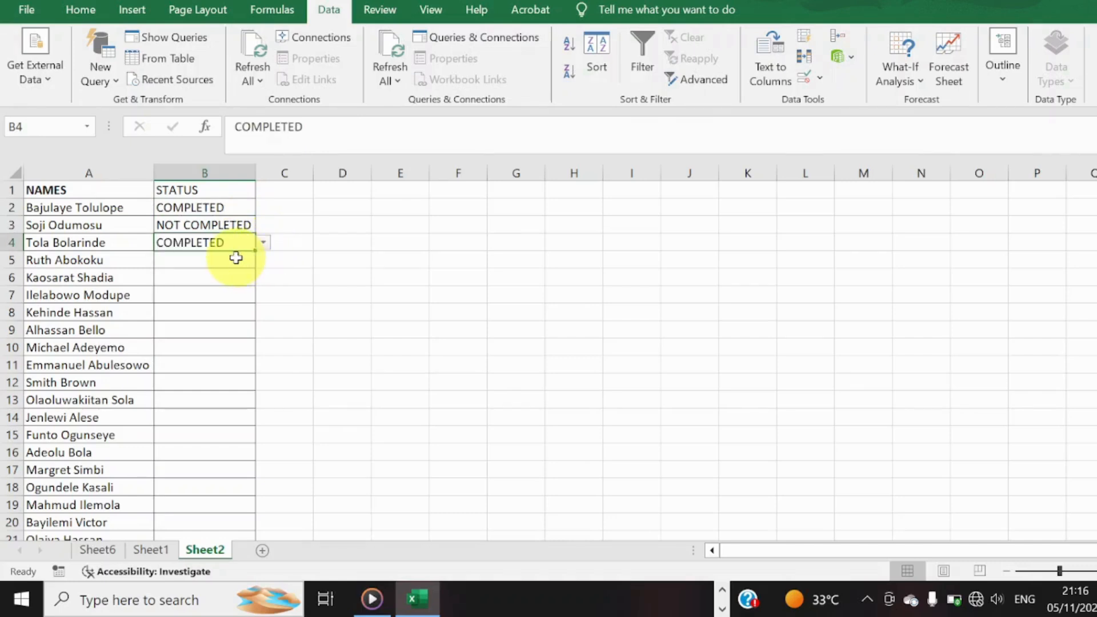
Remove the comma from the validation list source of cell B2 and choose the merged entry COMPLETEDNOT COMPLETED in that cell.
click(234, 209)
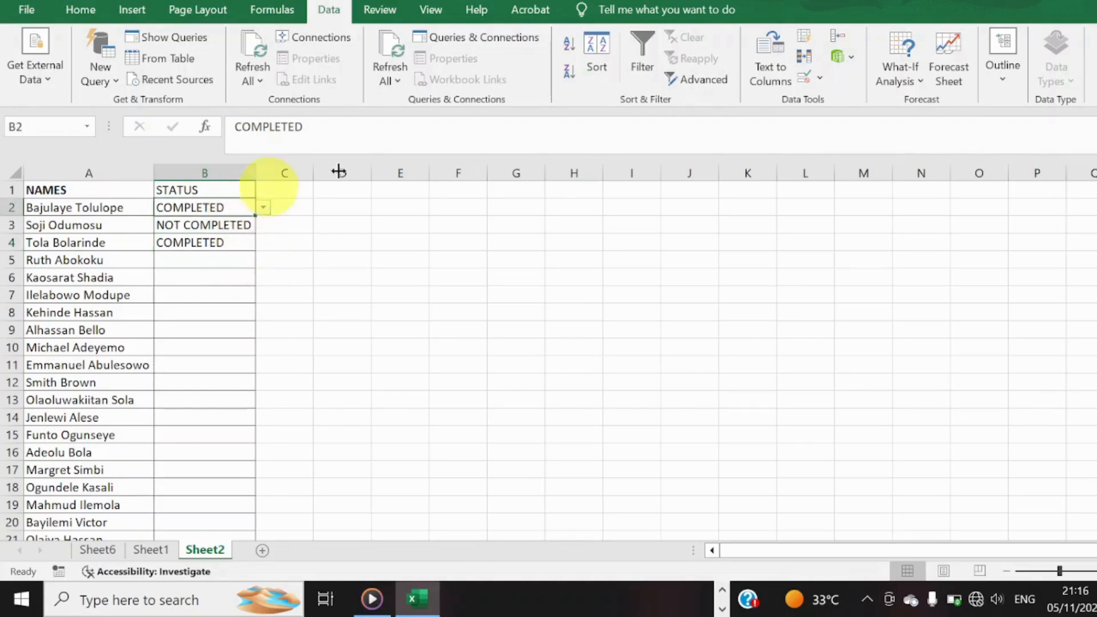
click(821, 80)
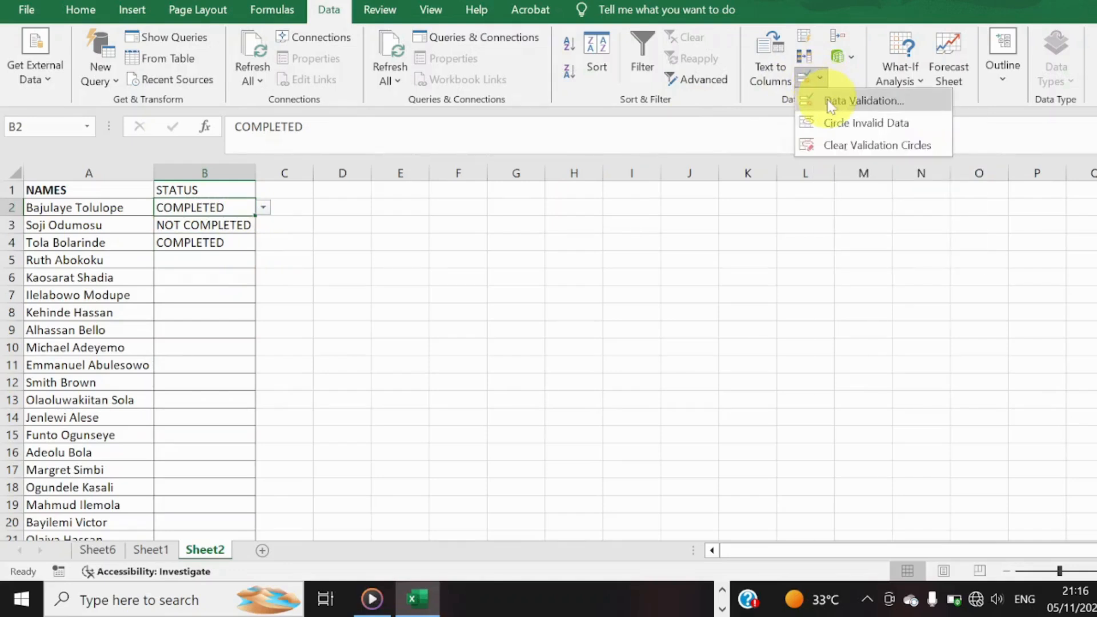
click(828, 103)
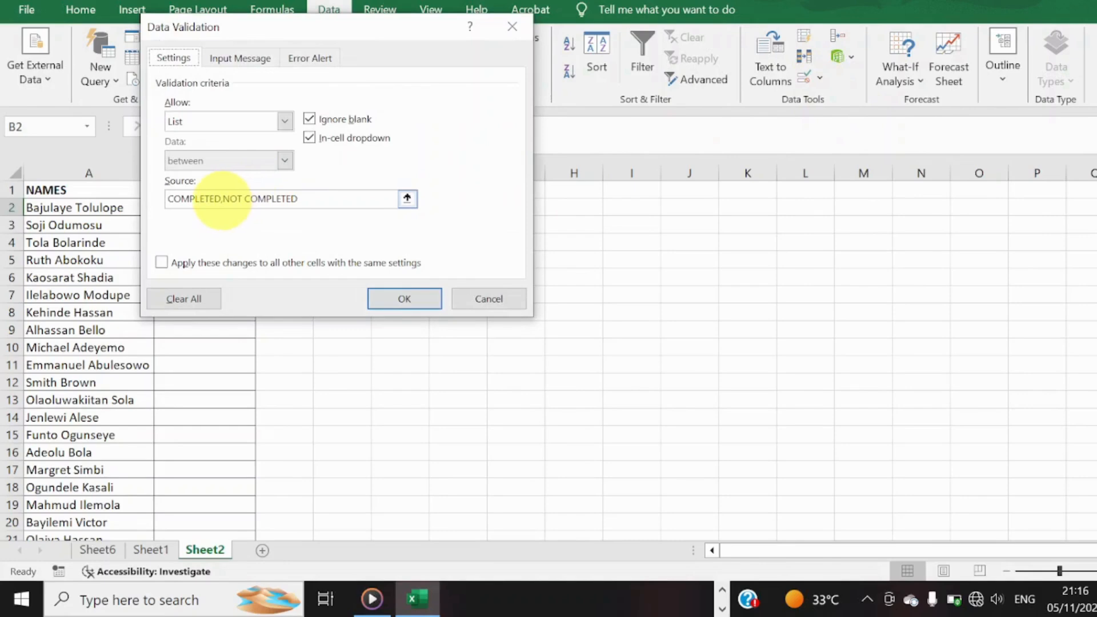
click(222, 198)
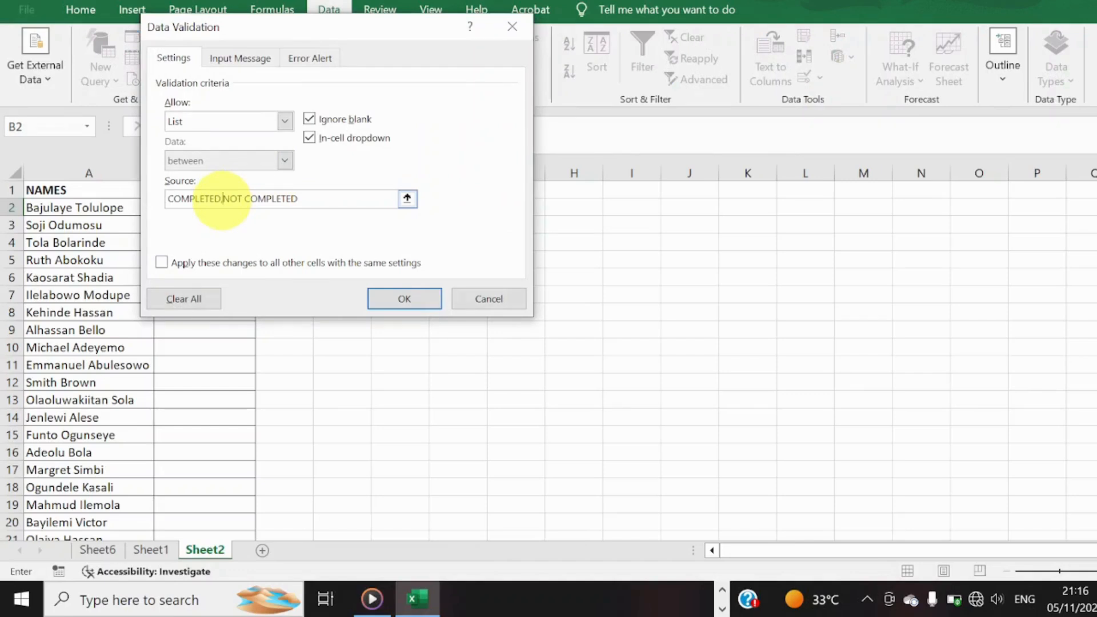
key(BackSpace)
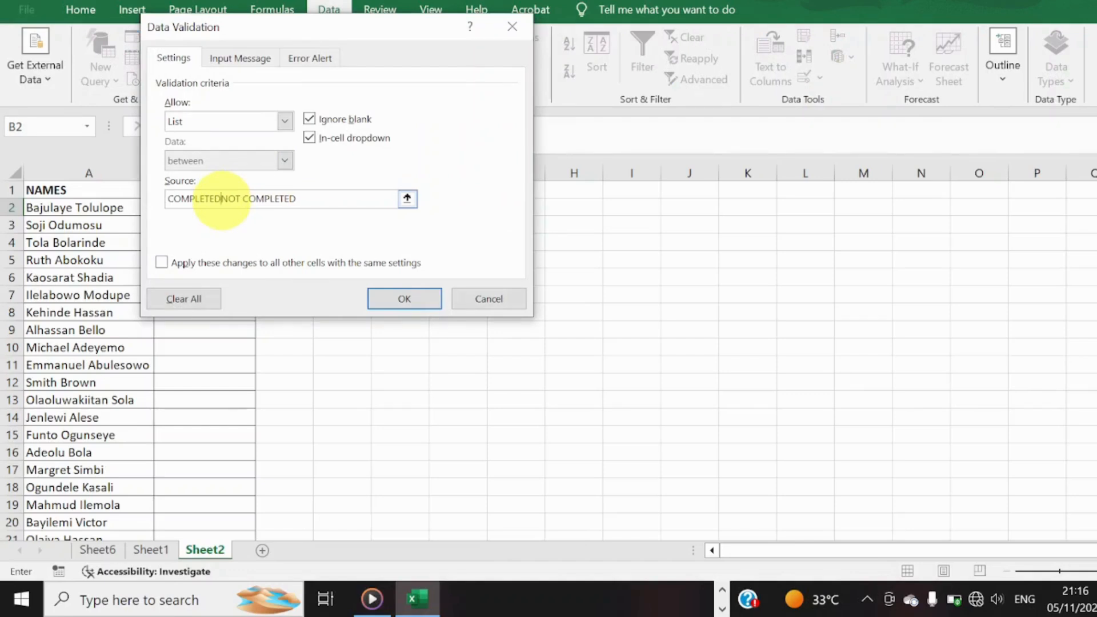
click(389, 298)
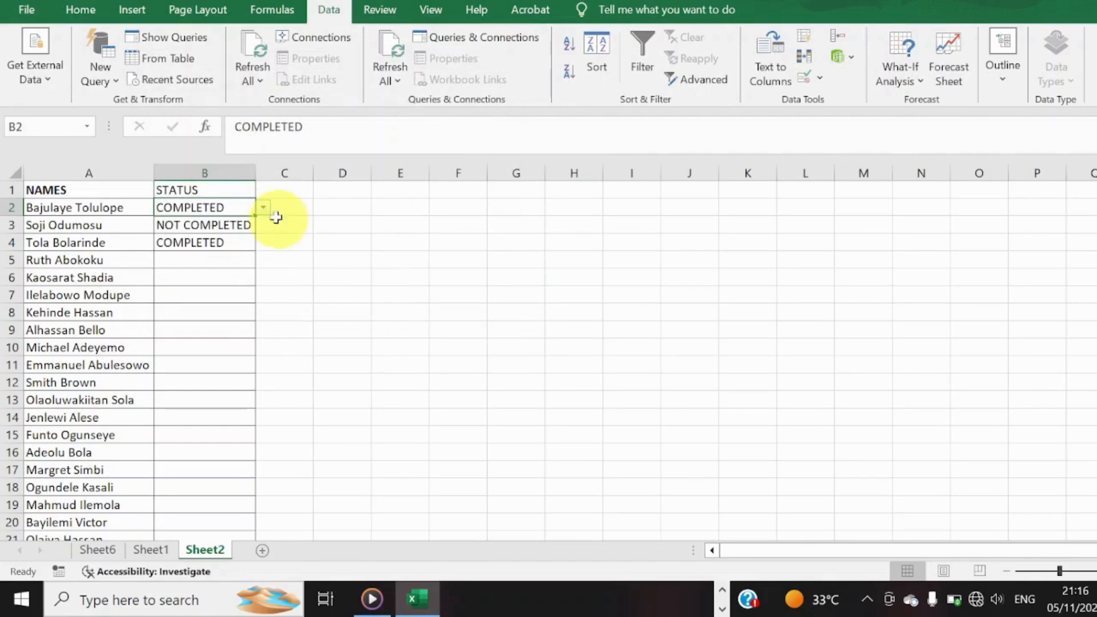
click(264, 209)
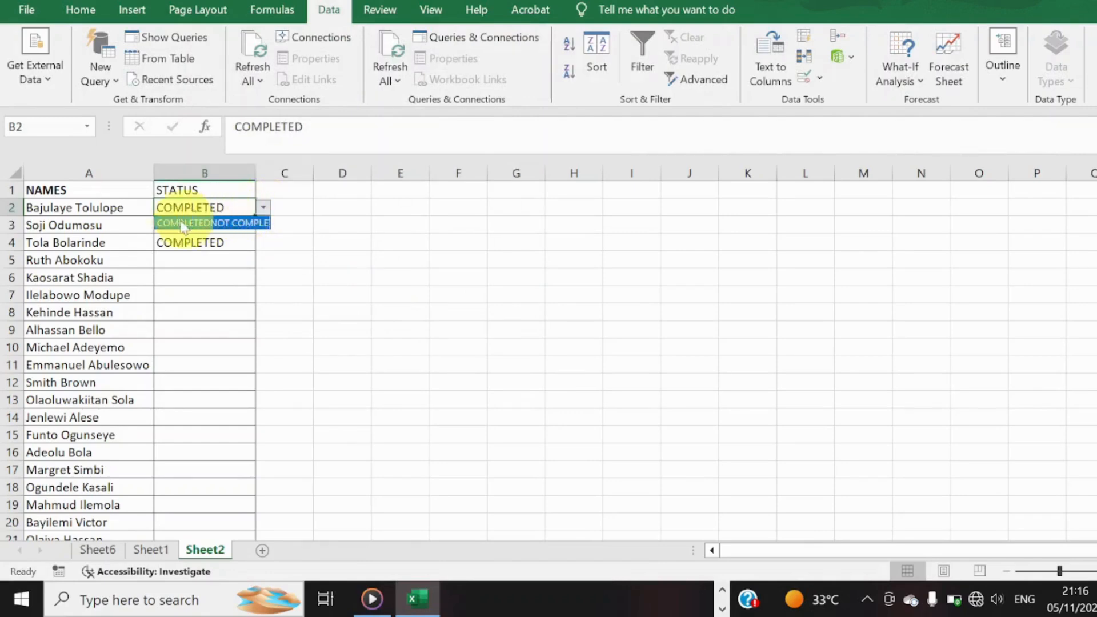
click(260, 223)
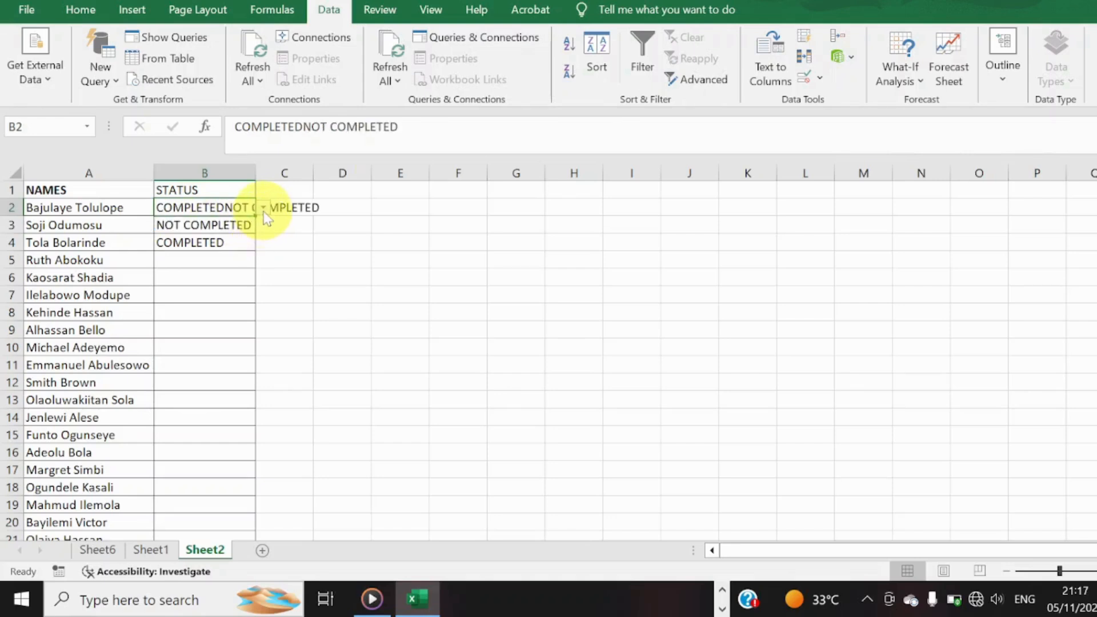
Restore the comma between COMPLETED and NOT COMPLETED in the validation list source of cell B2.
click(823, 80)
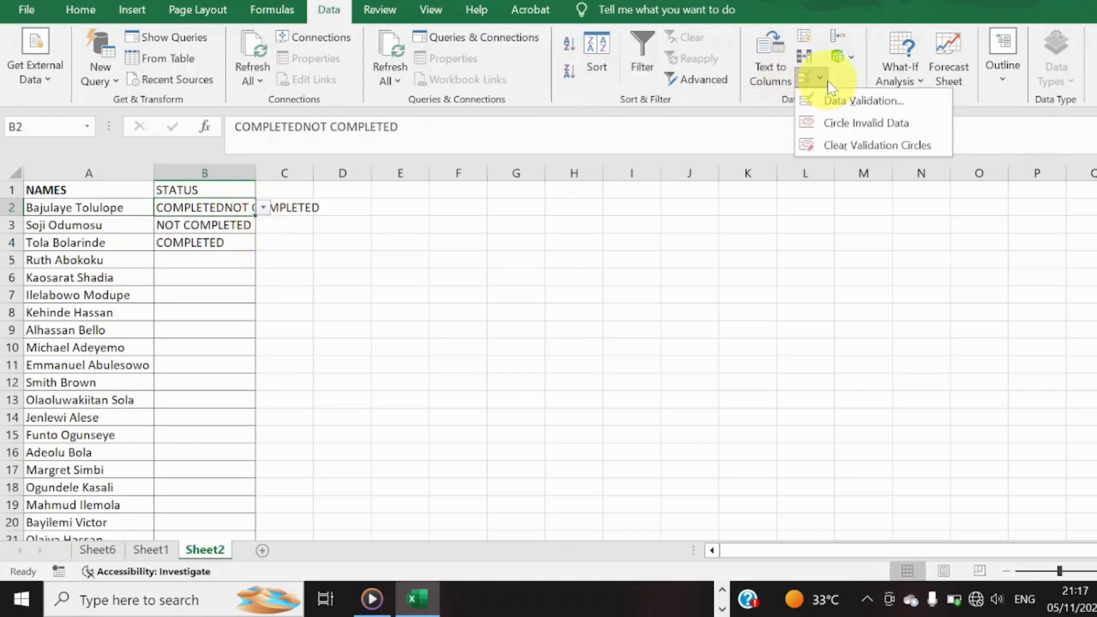
click(831, 102)
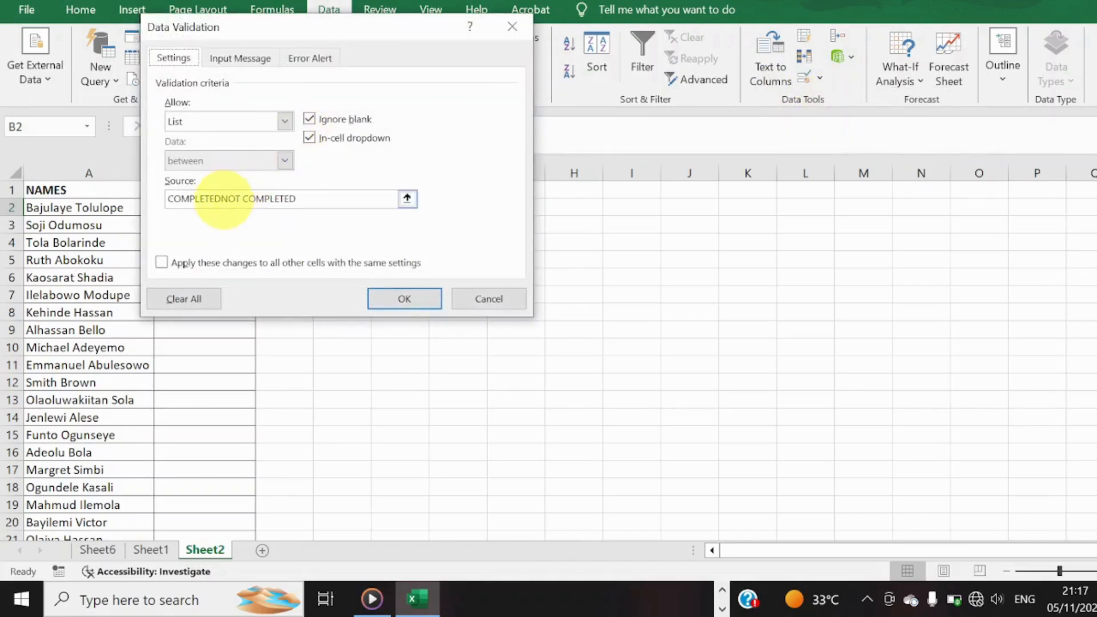
click(221, 198)
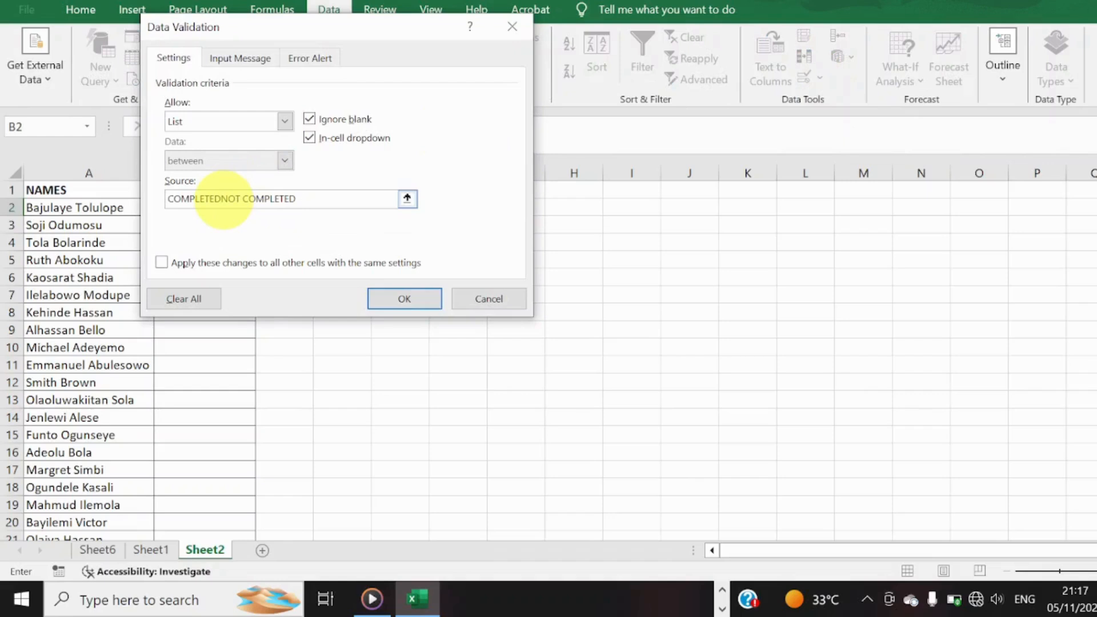
text(,)
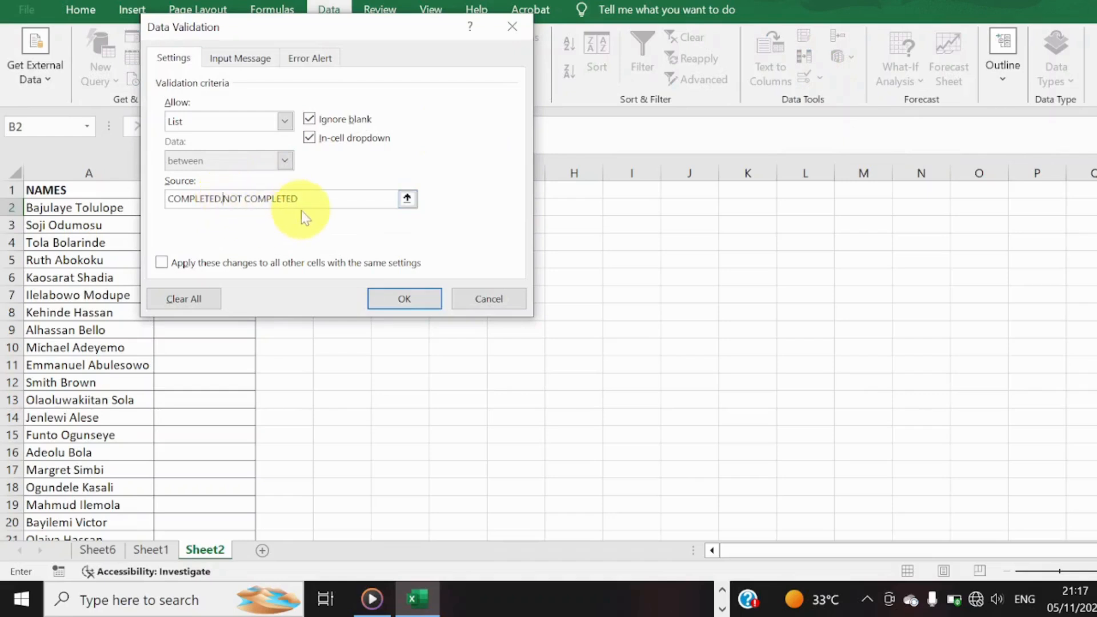
click(408, 301)
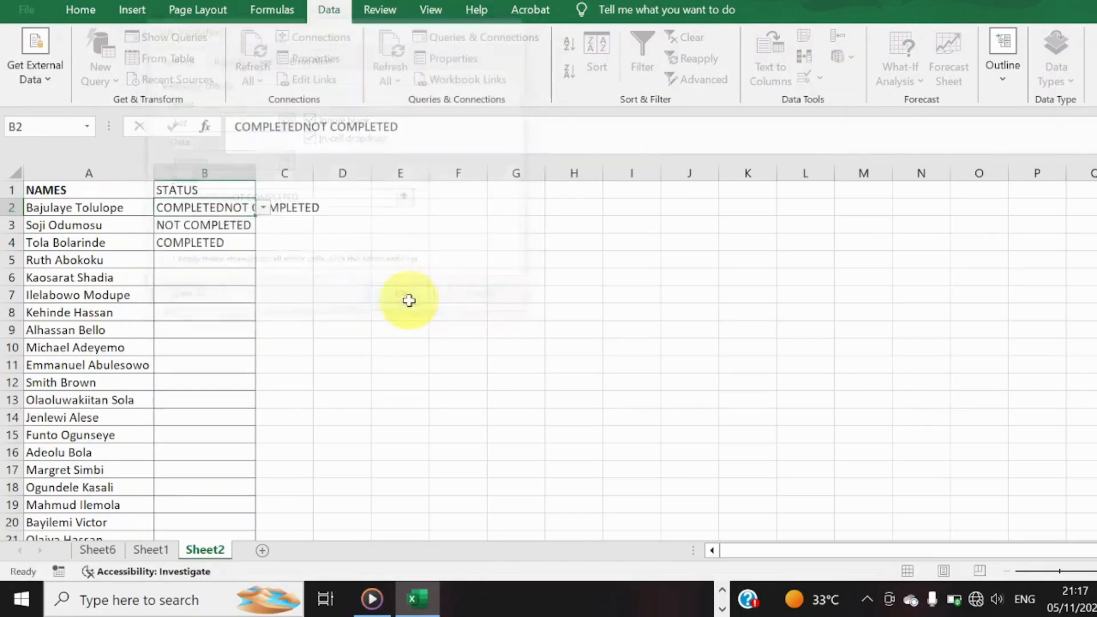
Choose COMPLETED from the list in cell B2 and fill it down through cell B4.
click(262, 209)
click(254, 223)
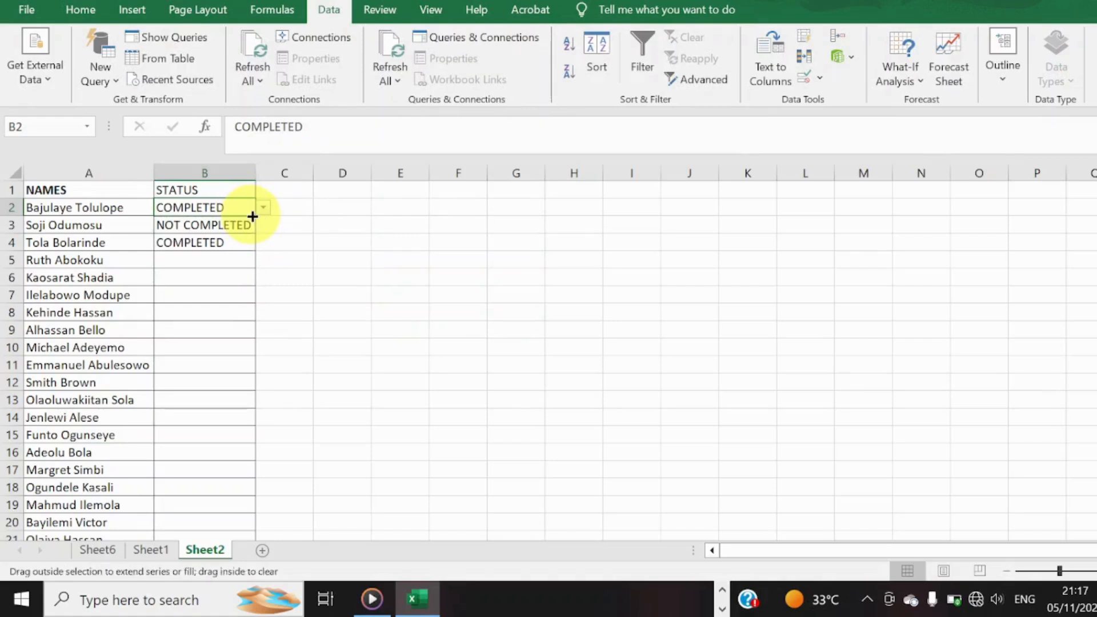
double_click(252, 217)
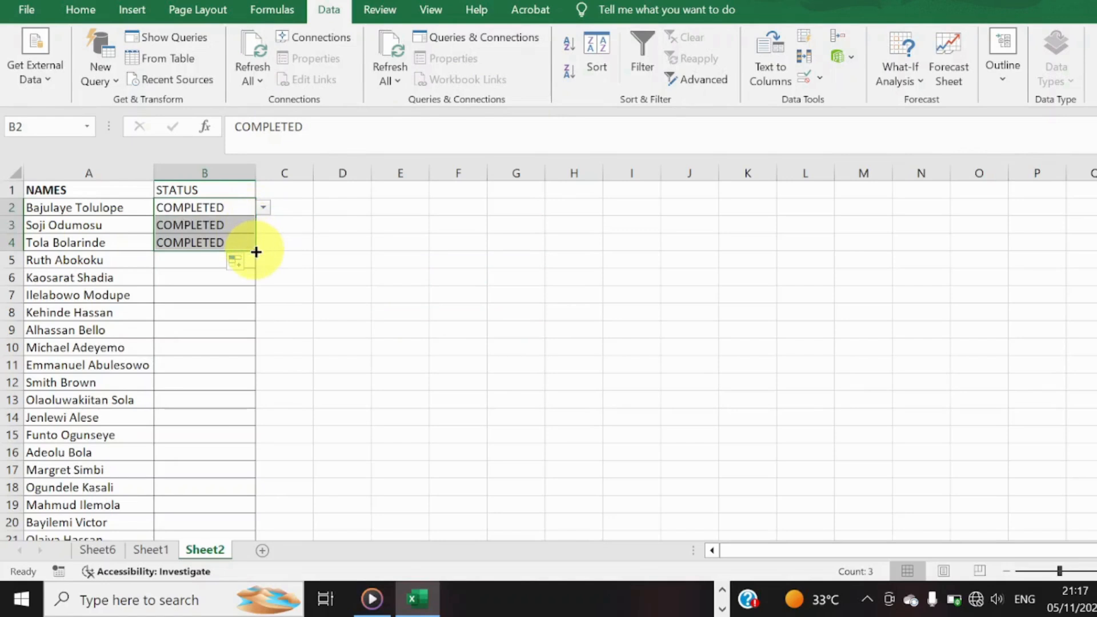
Choose COMPLETED from the validation lists in cells B3 and B5.
click(231, 223)
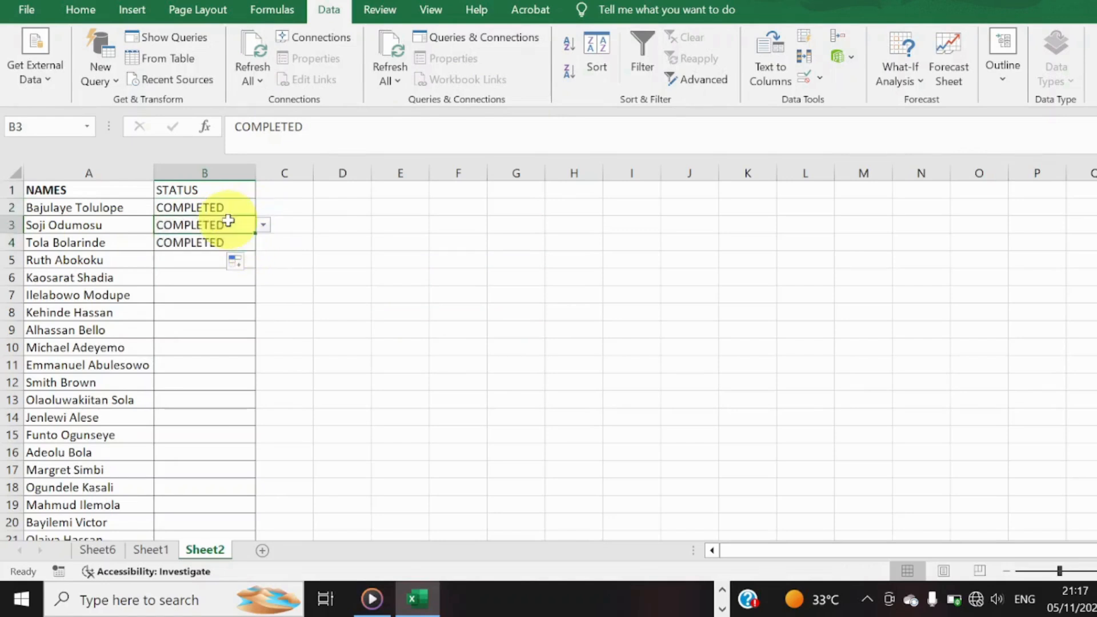
click(263, 226)
click(251, 240)
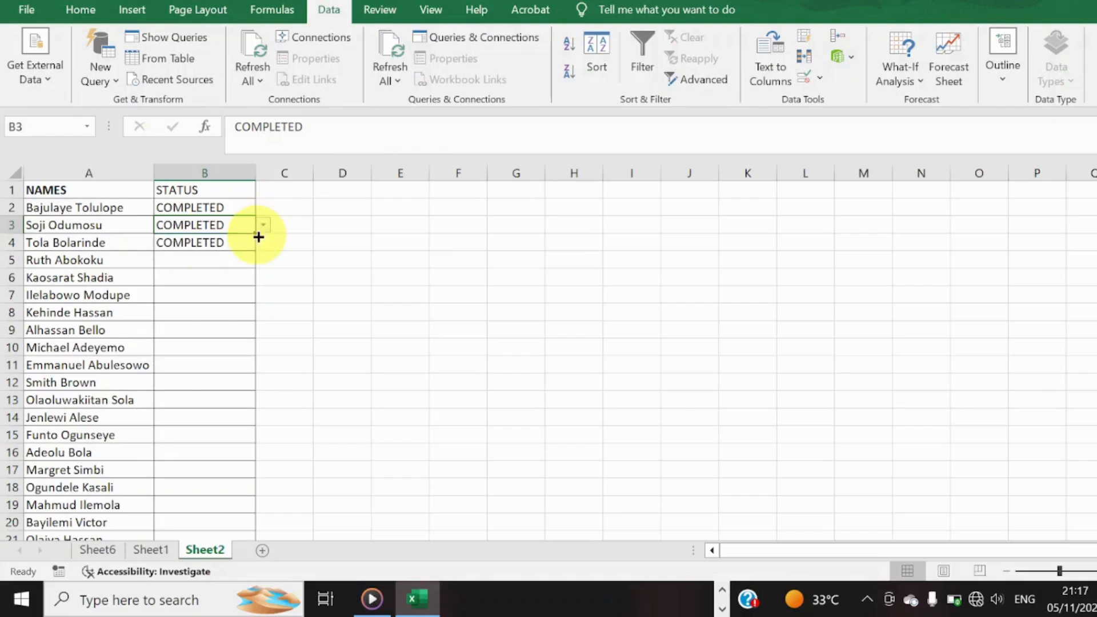
click(226, 258)
click(262, 259)
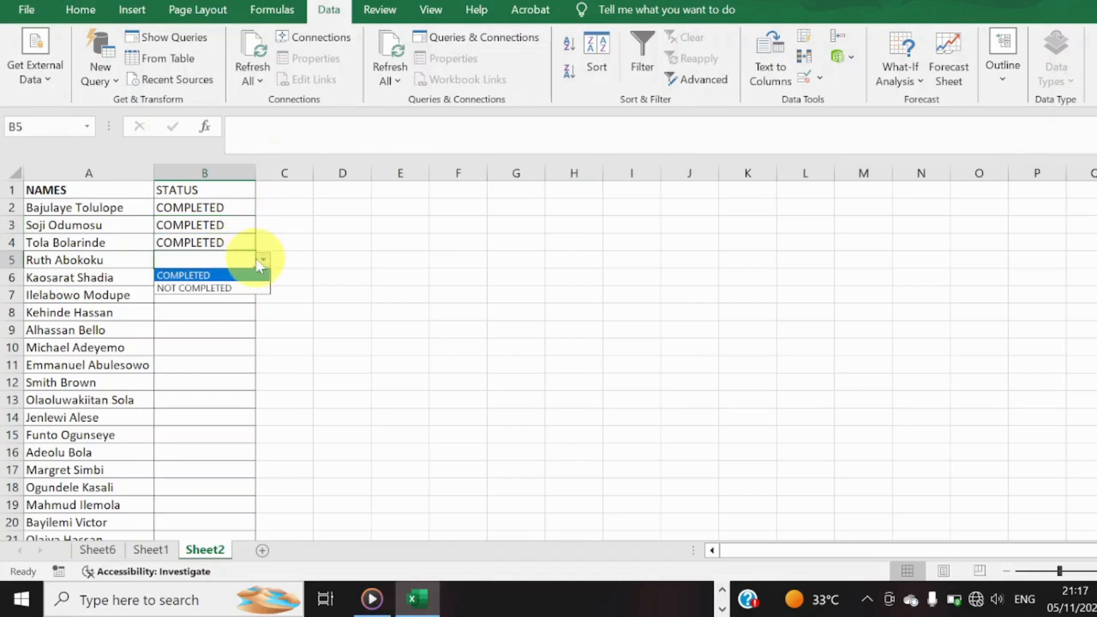
click(250, 274)
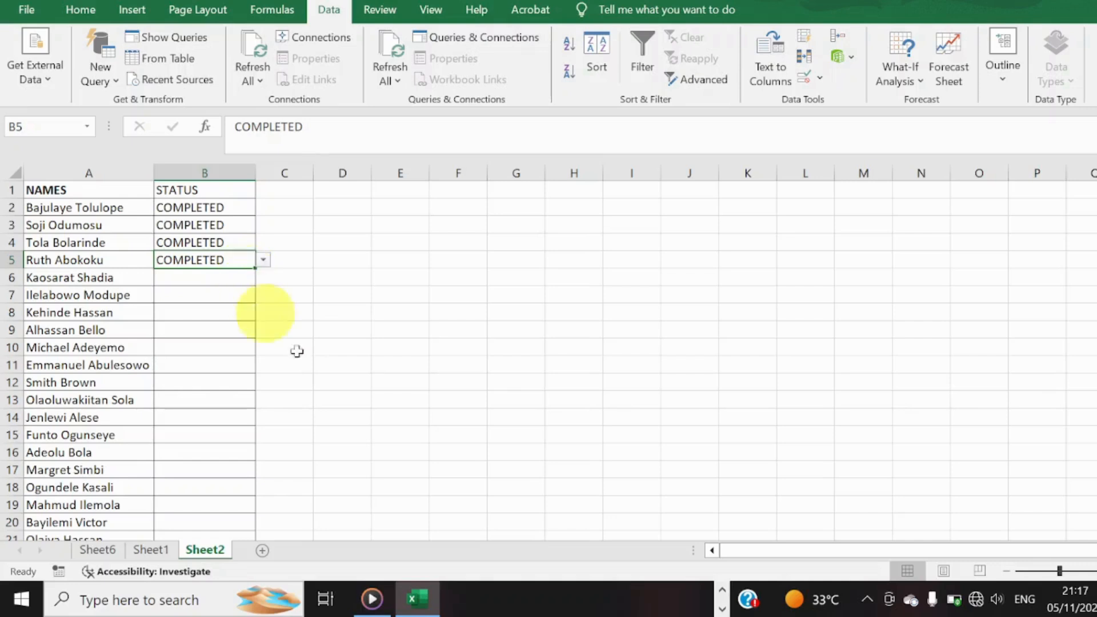
Go to Sheet1 and select the Date header in cell A1 of the sales data.
click(140, 550)
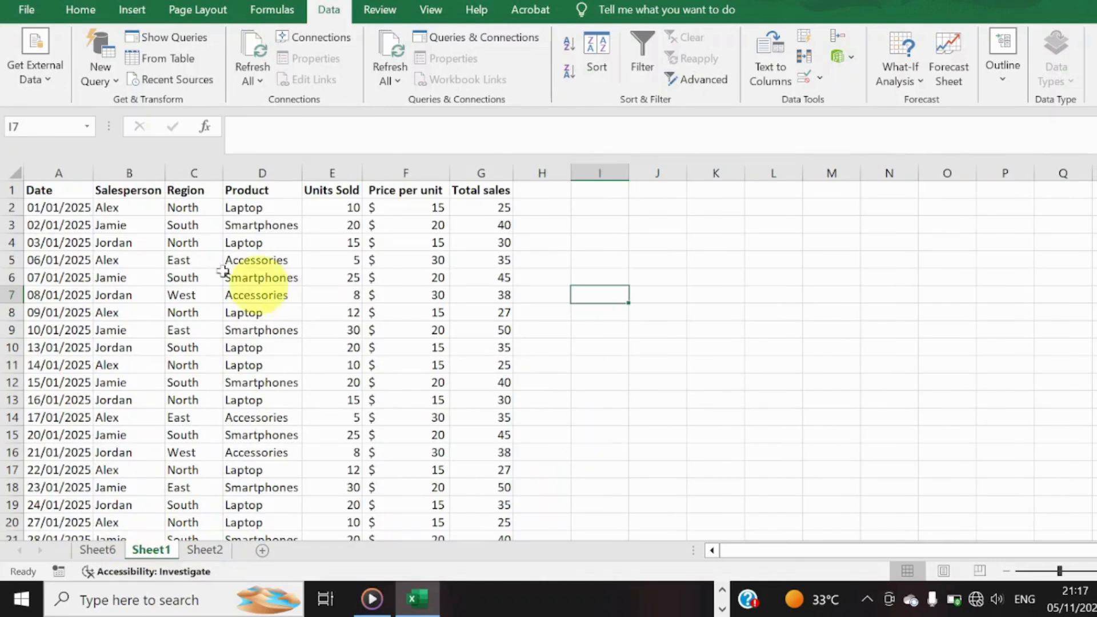
click(64, 196)
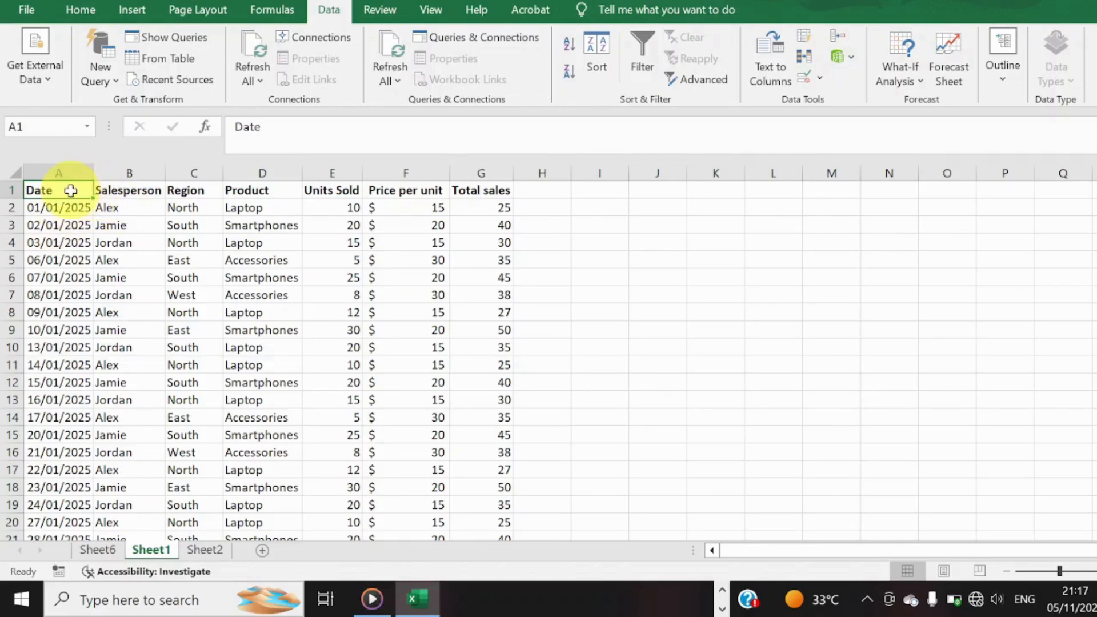
Convert the sales data in A1:G262 into a table with headers and undo the conversion.
click(132, 9)
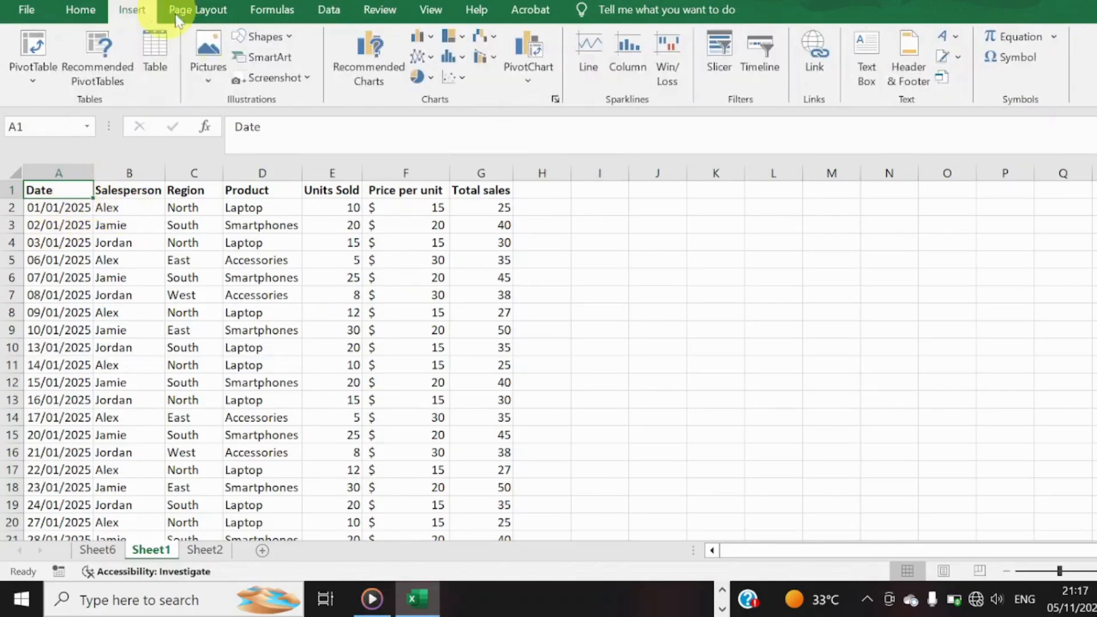
click(160, 67)
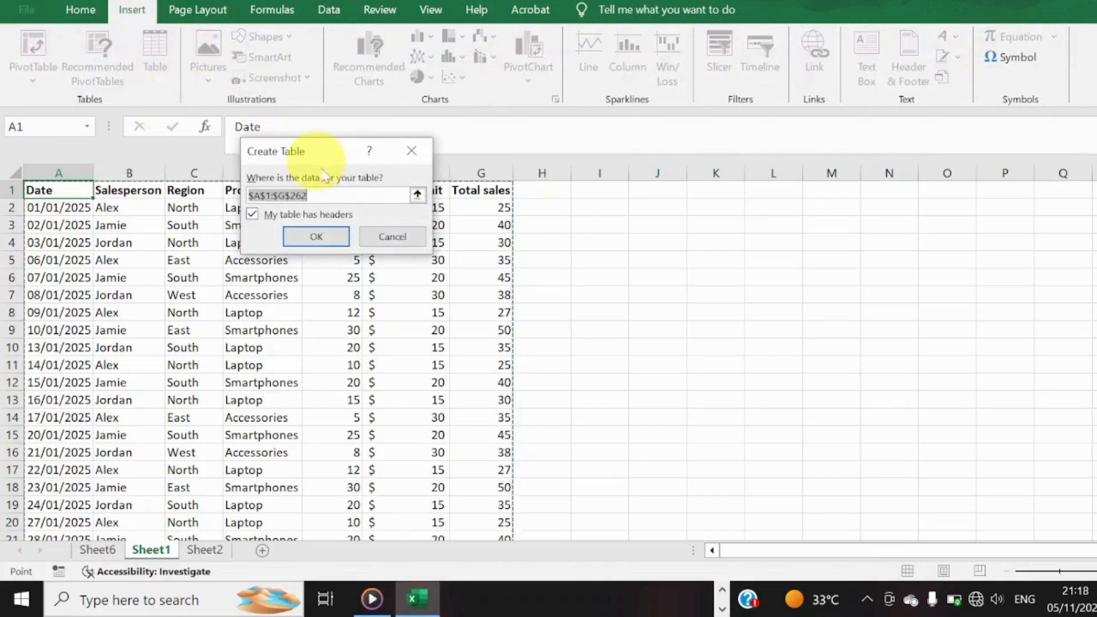
click(316, 236)
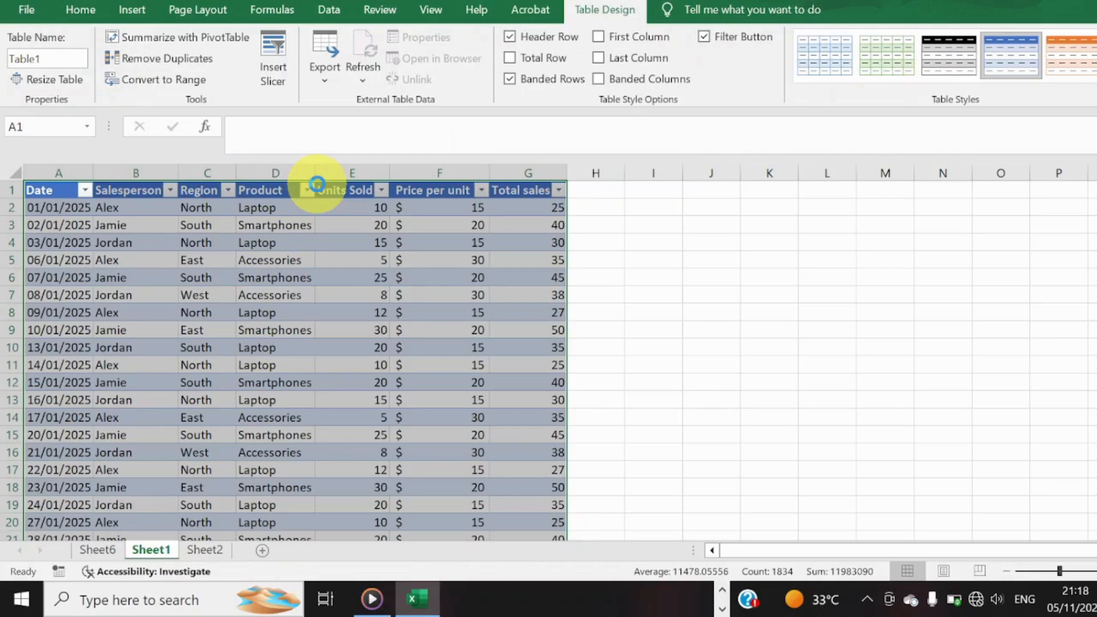
key(ctrl+z)
key(ctrl+z)
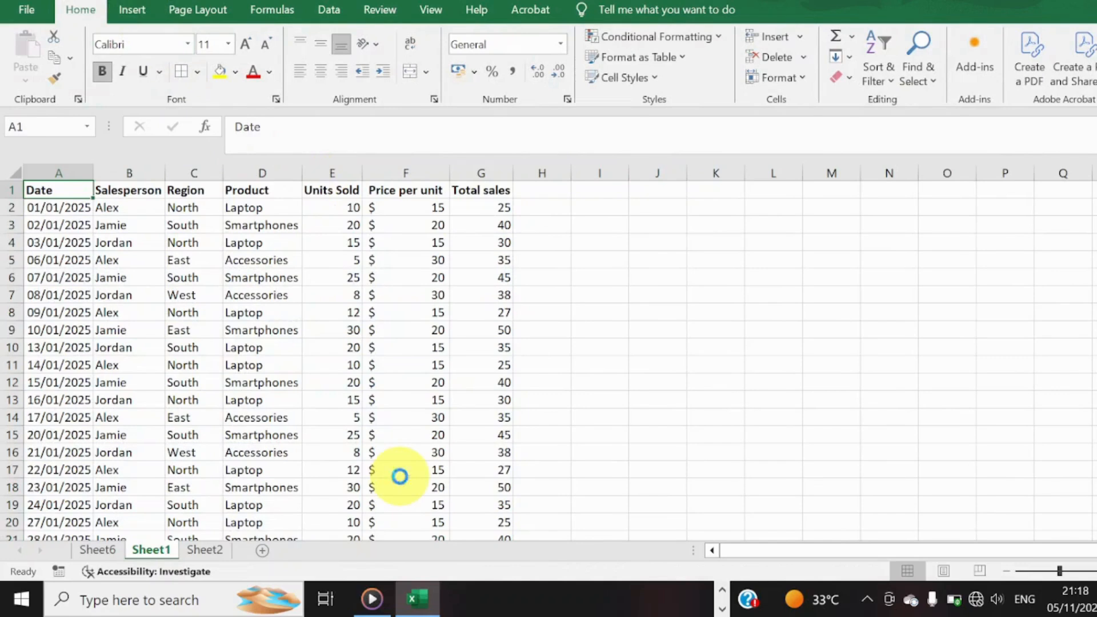
Create a table with headers from the sales data range A1:G262.
key(ctrl+t)
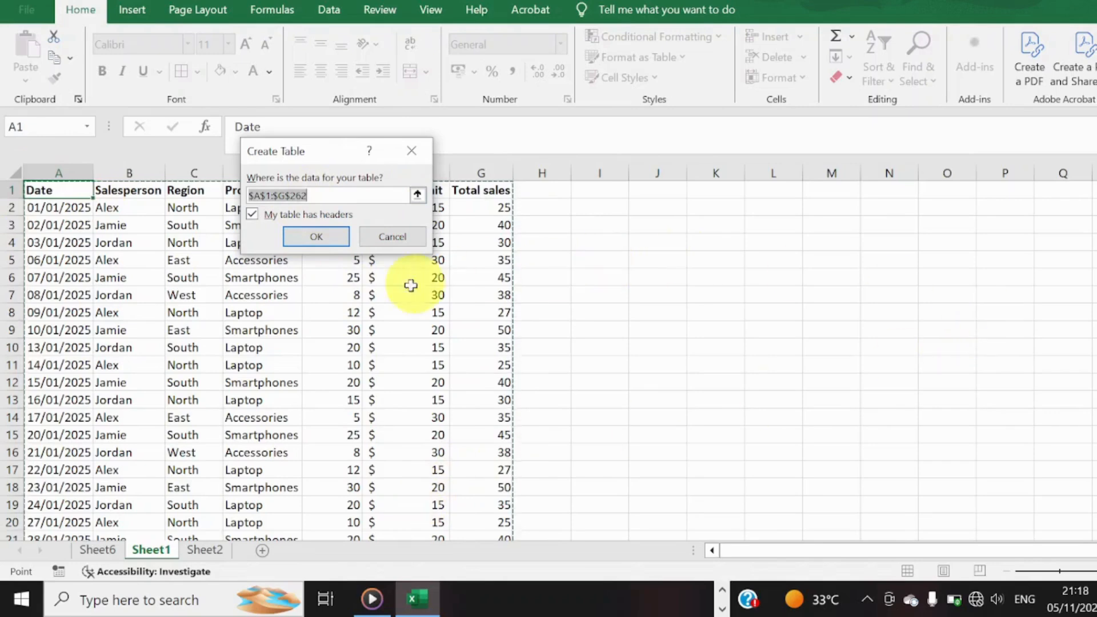
click(329, 238)
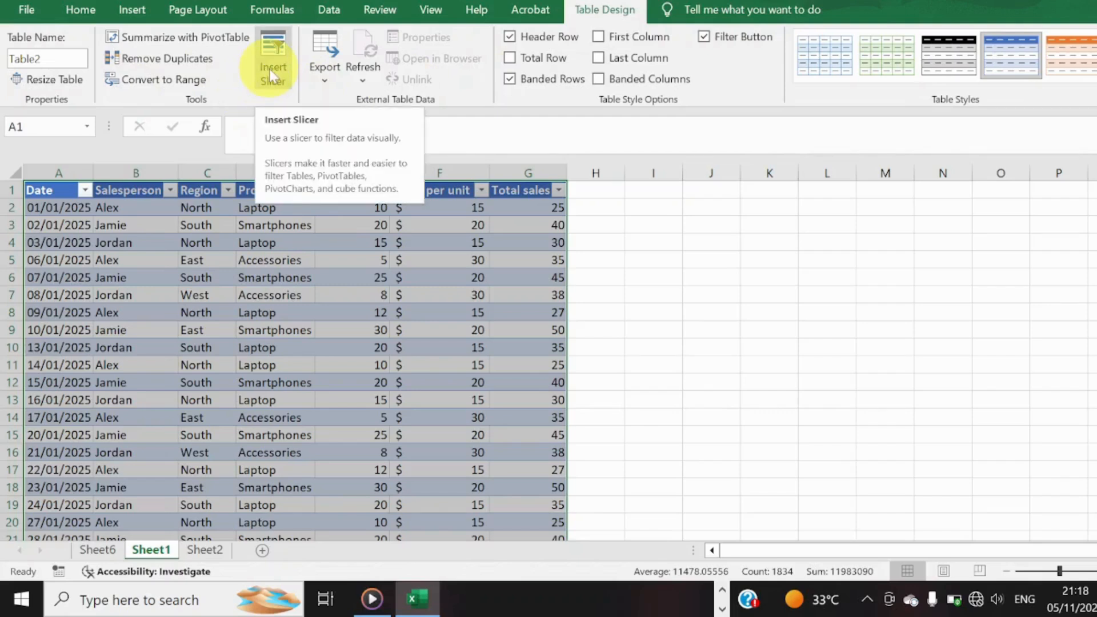
Filter the table's Salesperson column to show only the first listed salesperson.
click(170, 190)
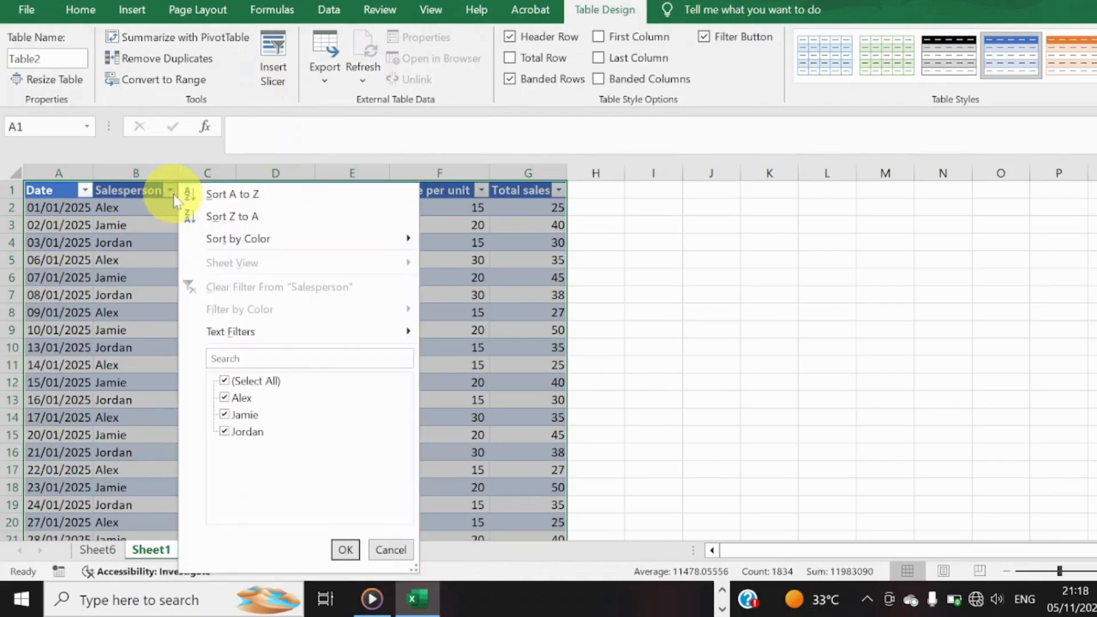
click(253, 381)
click(237, 398)
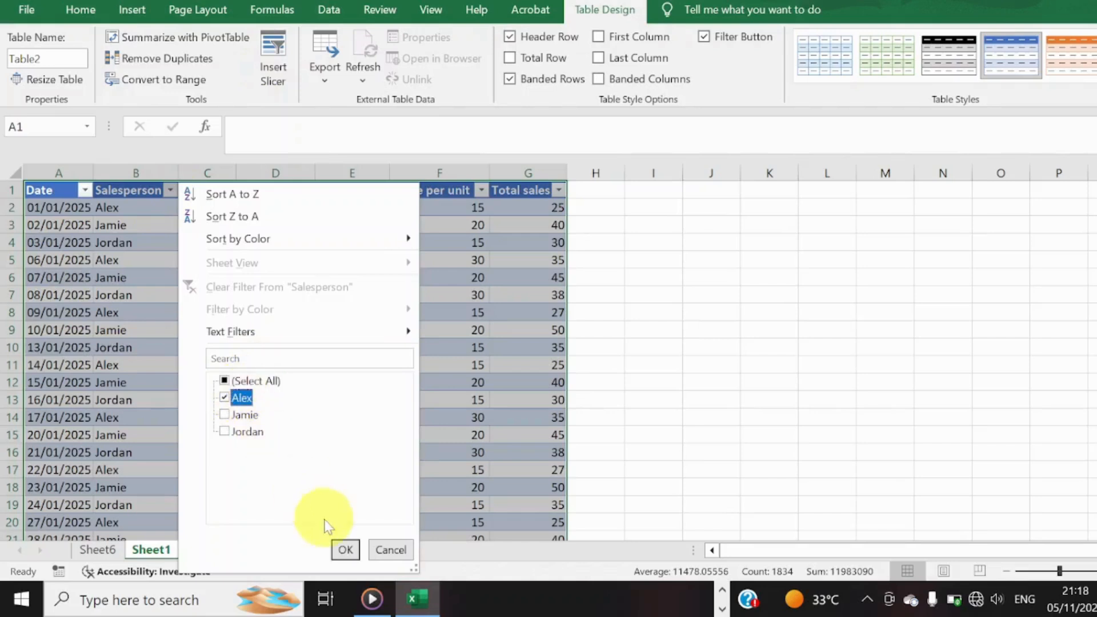
click(345, 550)
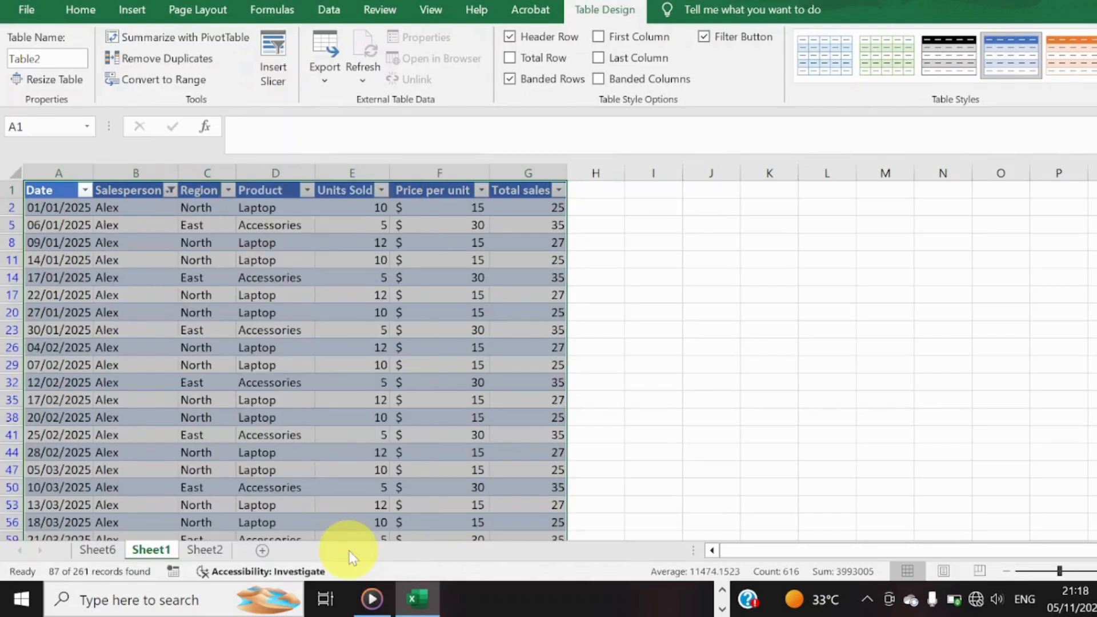
Reset the Salesperson column filter to include all salespeople.
click(170, 190)
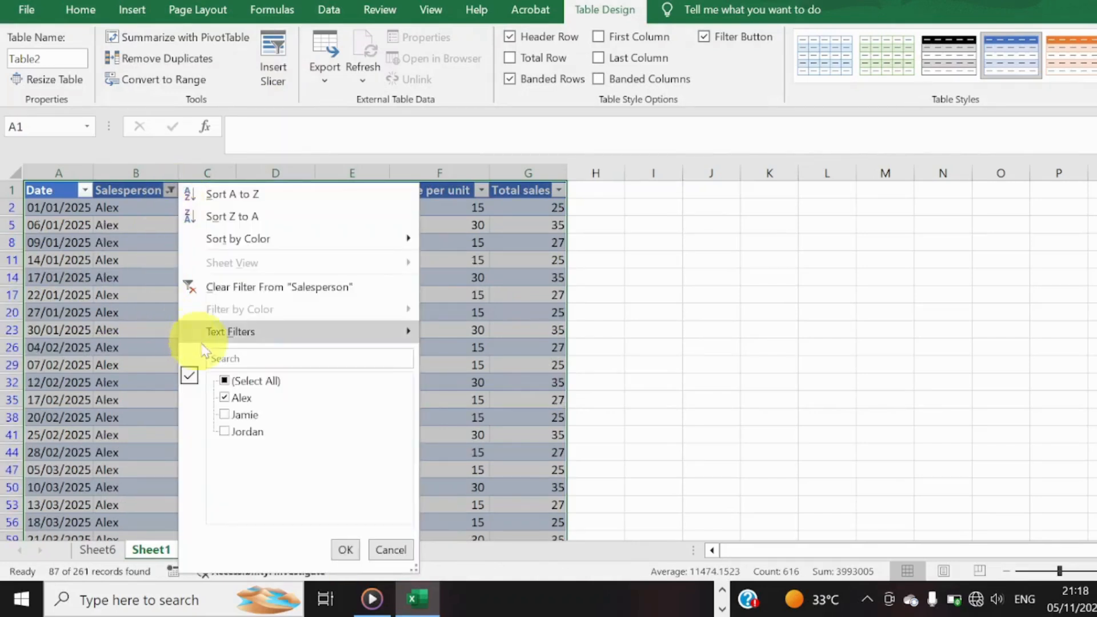
click(229, 381)
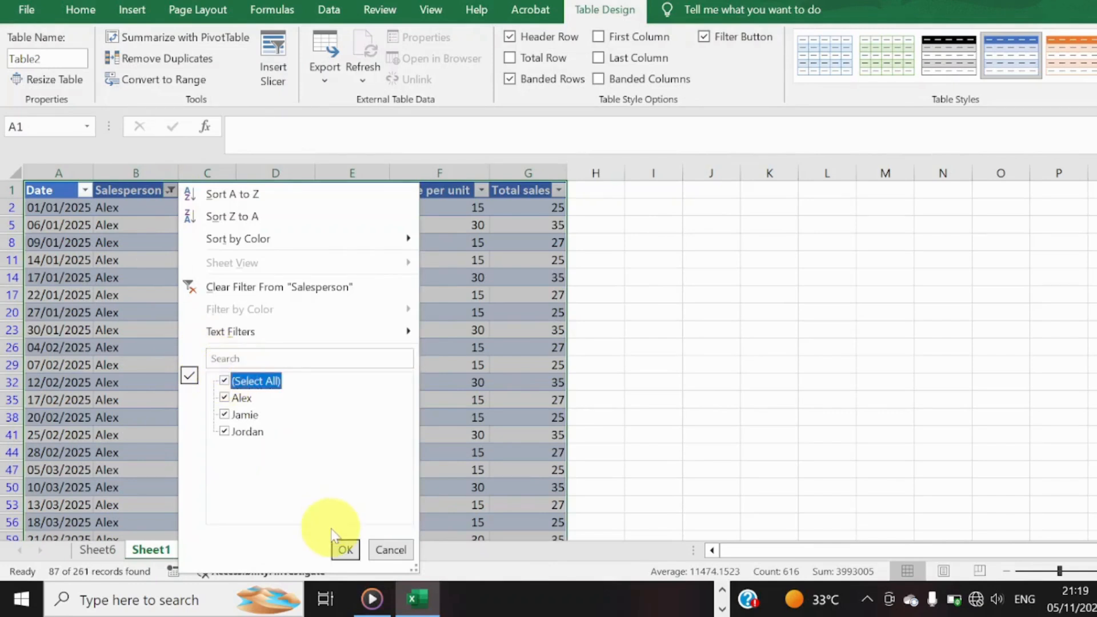
click(356, 557)
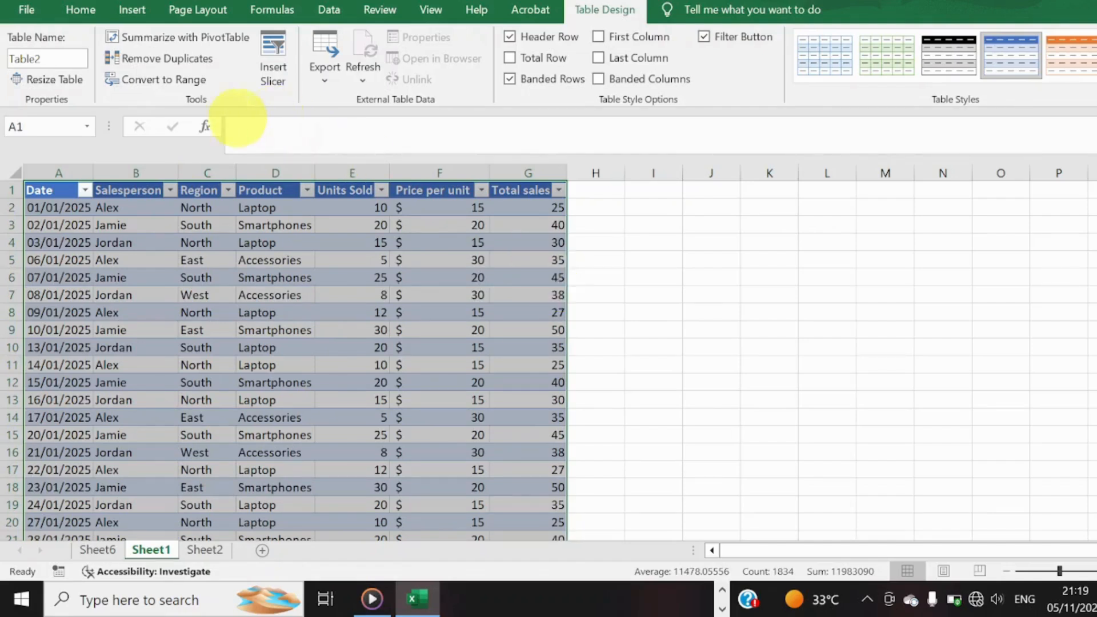
Insert a slicer for the table's Region column.
click(269, 53)
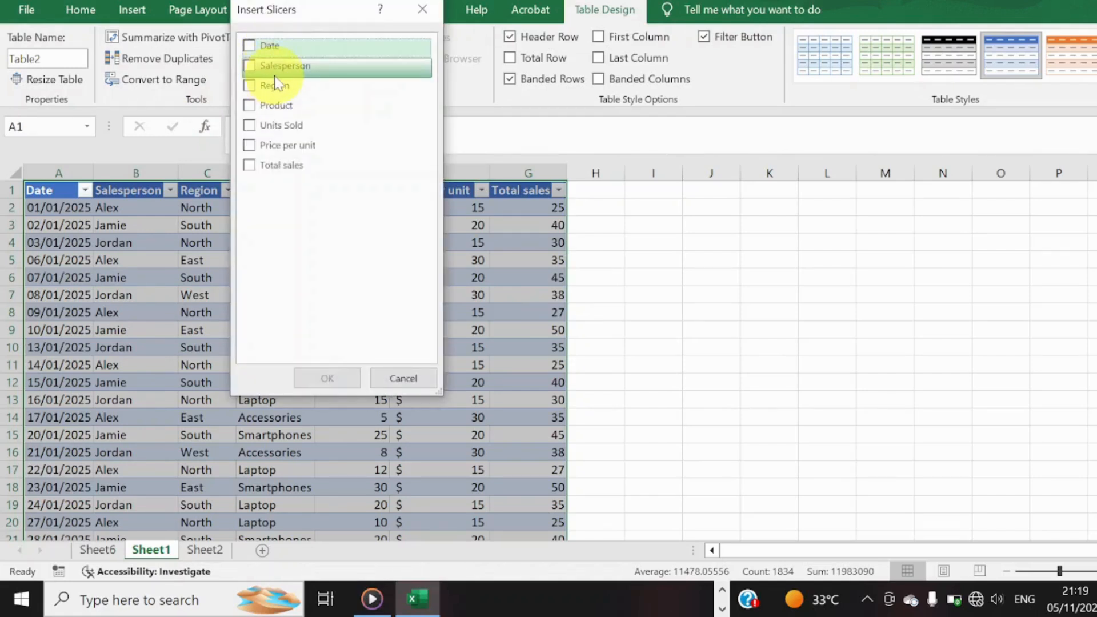
click(247, 89)
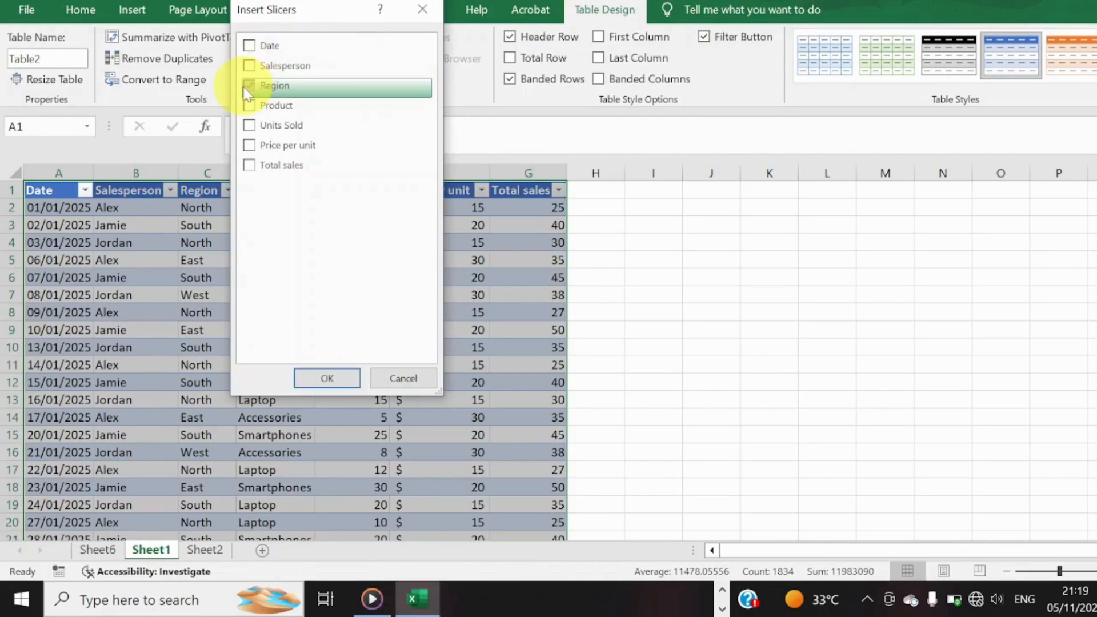
click(320, 377)
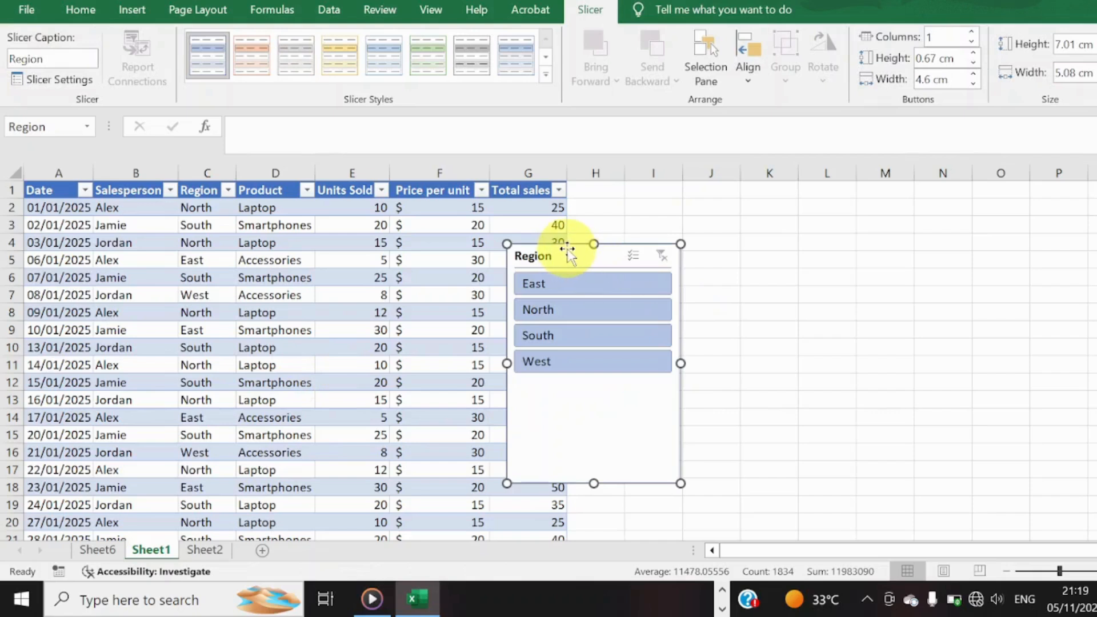
Move the Region slicer beside the table over columns I to K and shorten it to about 4 cm high.
drag(569, 251, 686, 225)
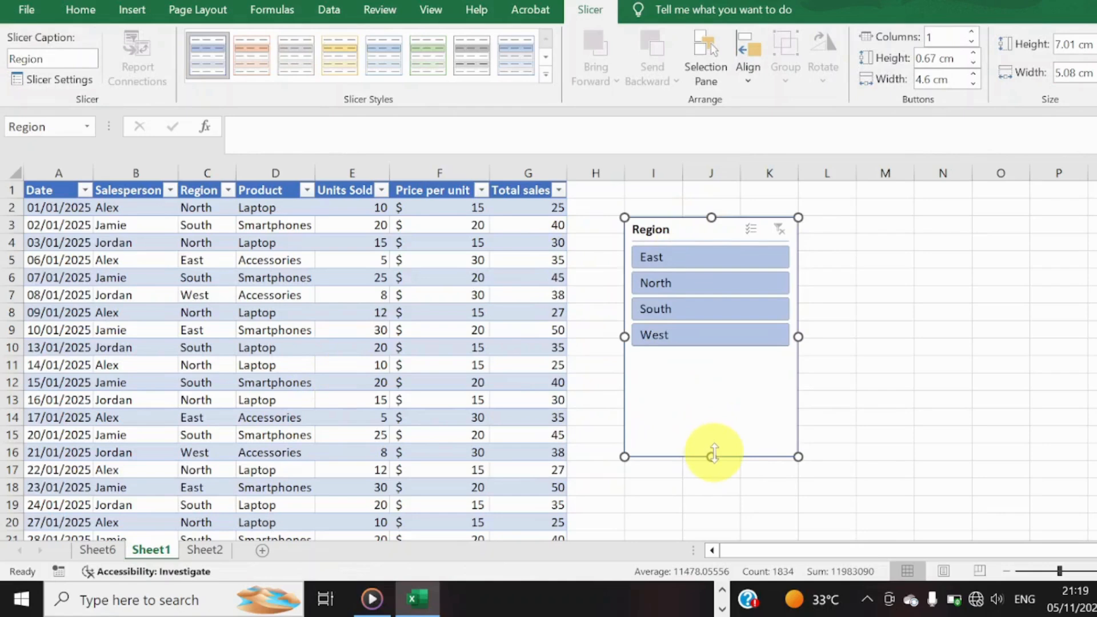
drag(713, 456, 714, 353)
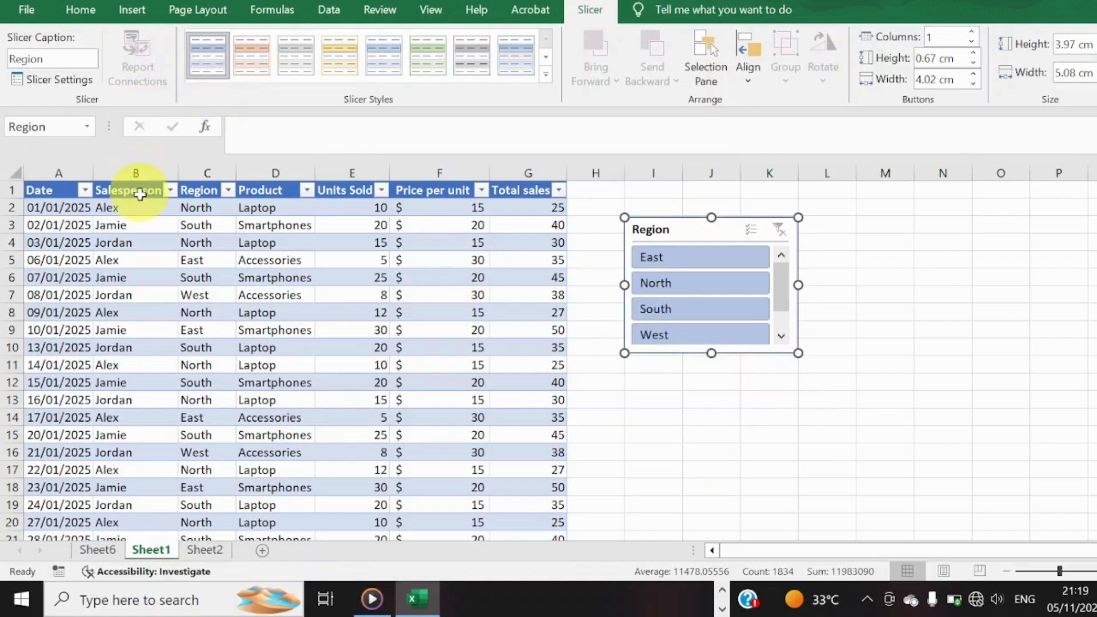
click(98, 201)
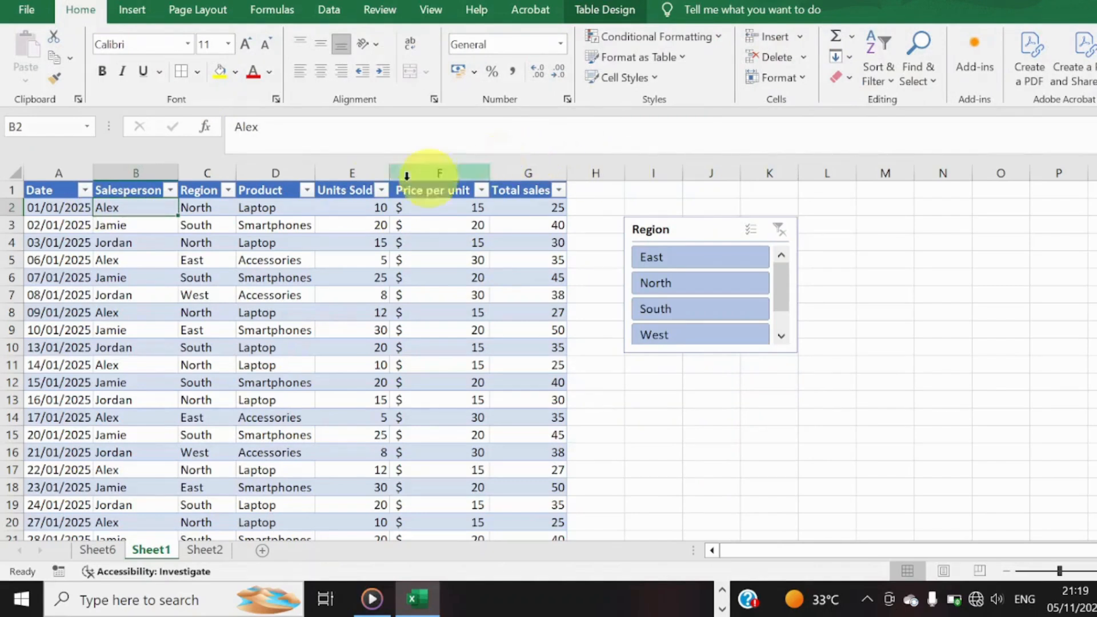
click(140, 13)
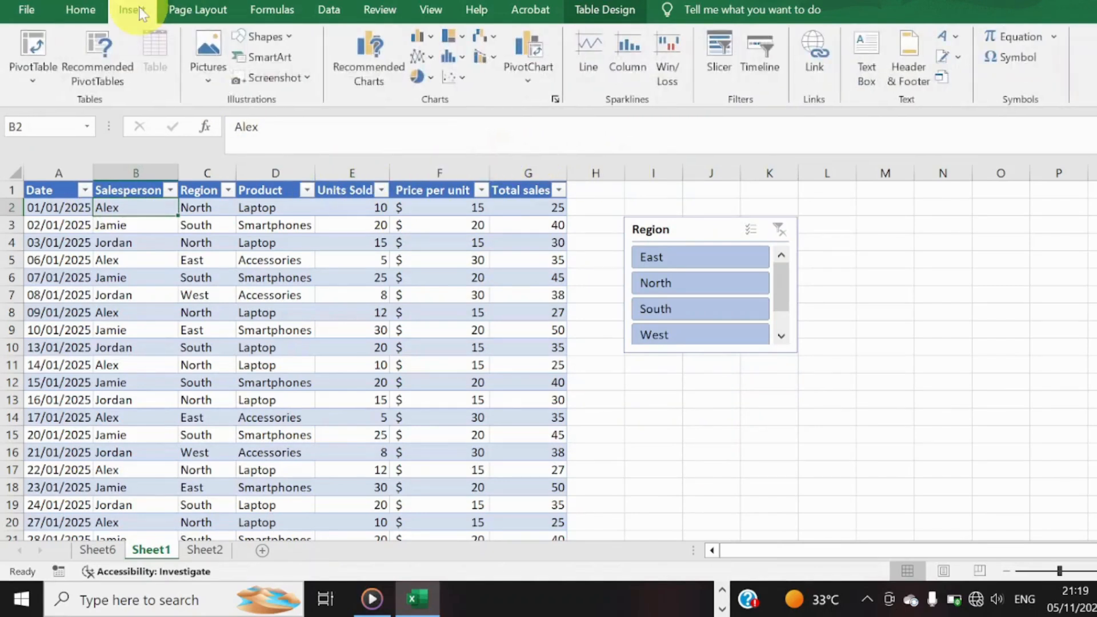
Filter the table with the Region slicer by East, North and South, one region at a time.
click(725, 260)
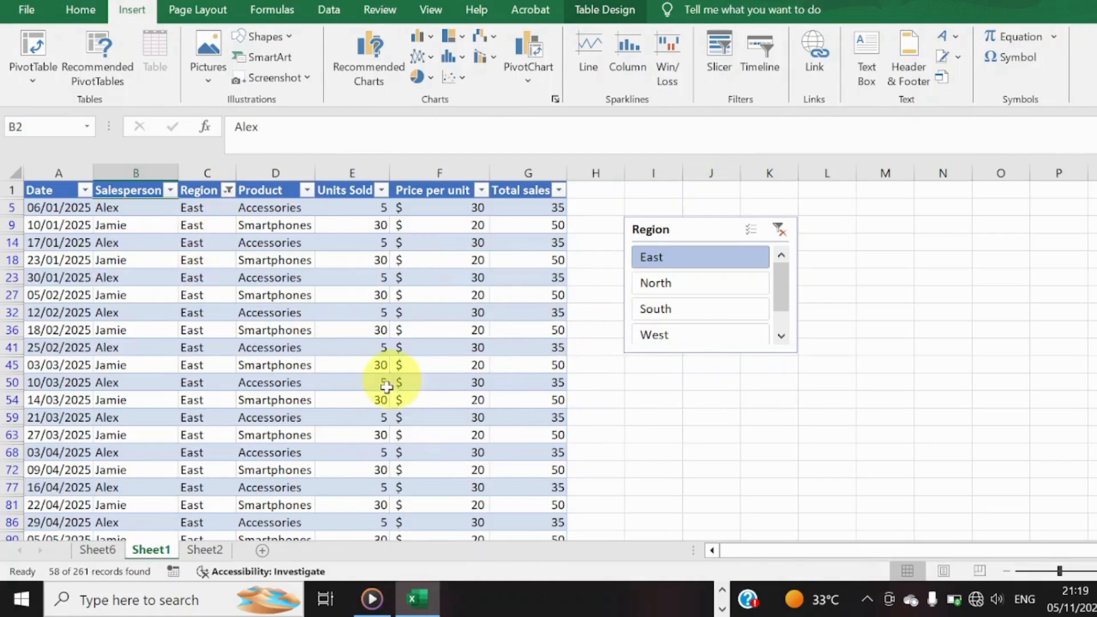
click(715, 282)
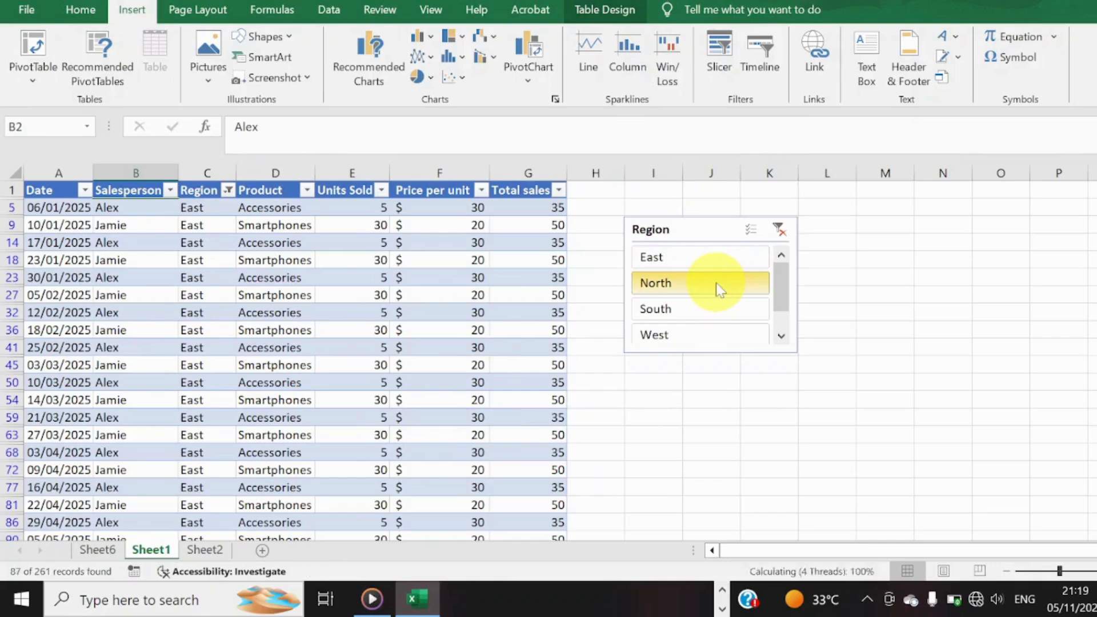
click(706, 313)
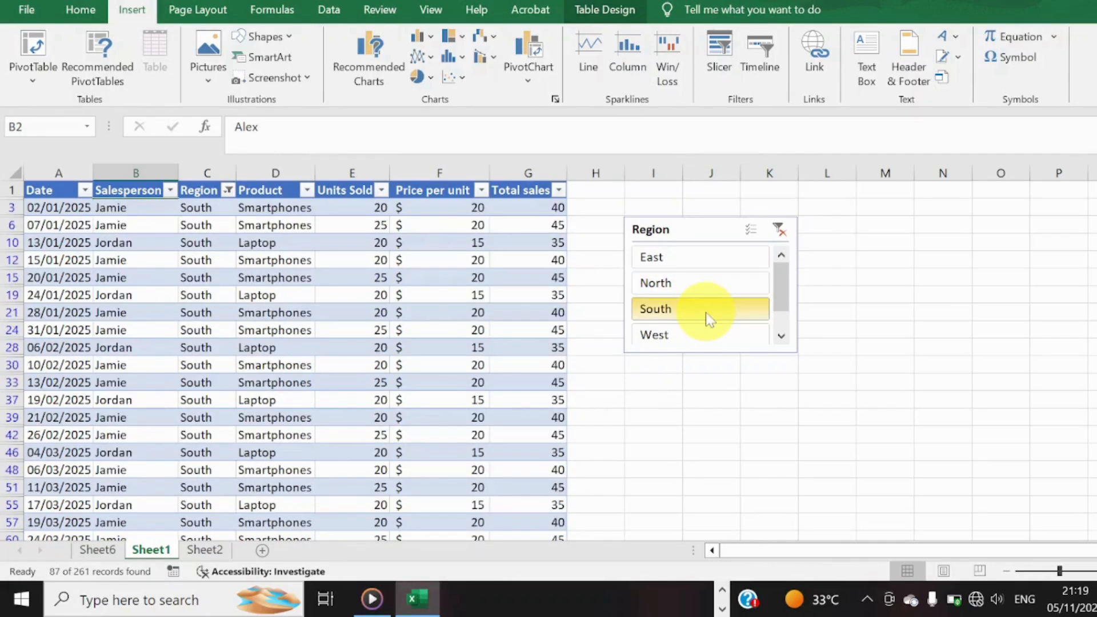
Filter the table to the West region with the Region slicer.
click(708, 331)
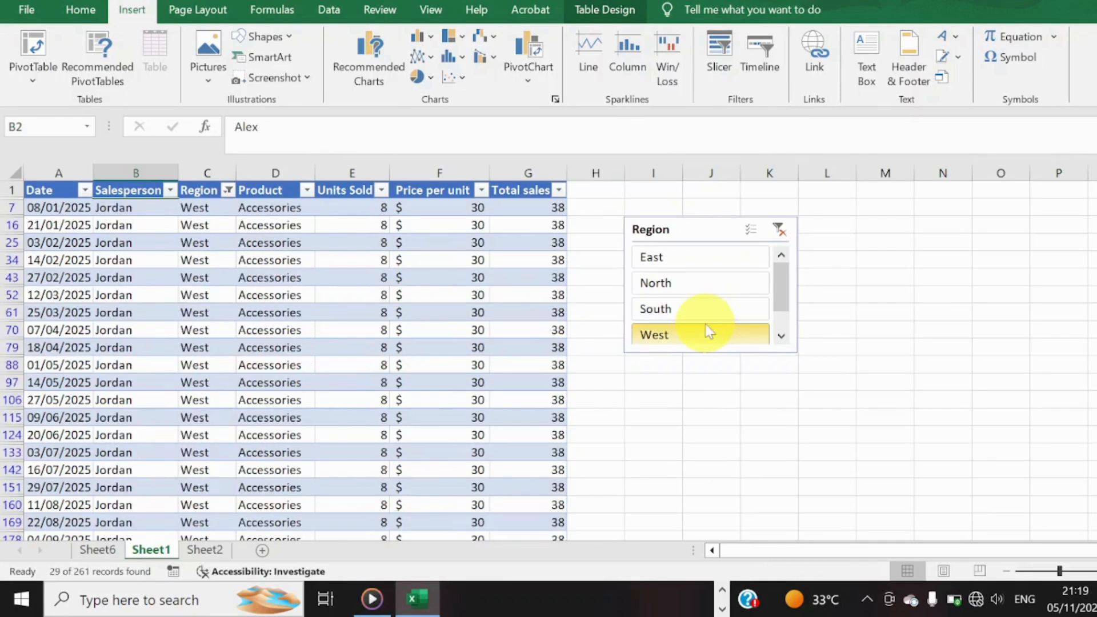
Insert a slicer for the table's Salesperson column and place it directly below the Region slicer.
click(718, 68)
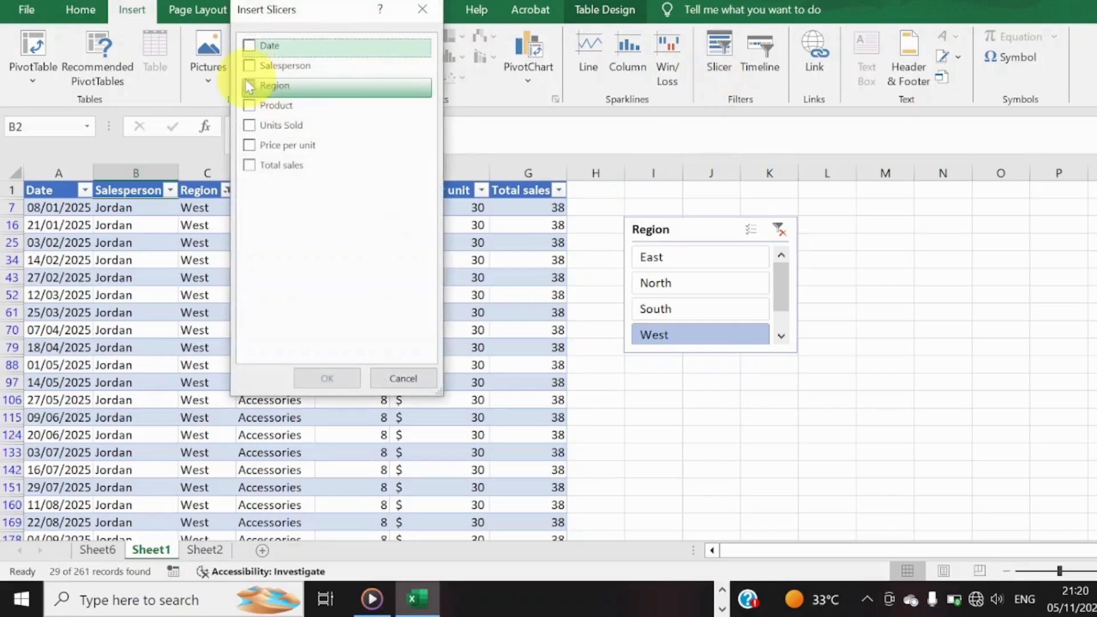
click(249, 65)
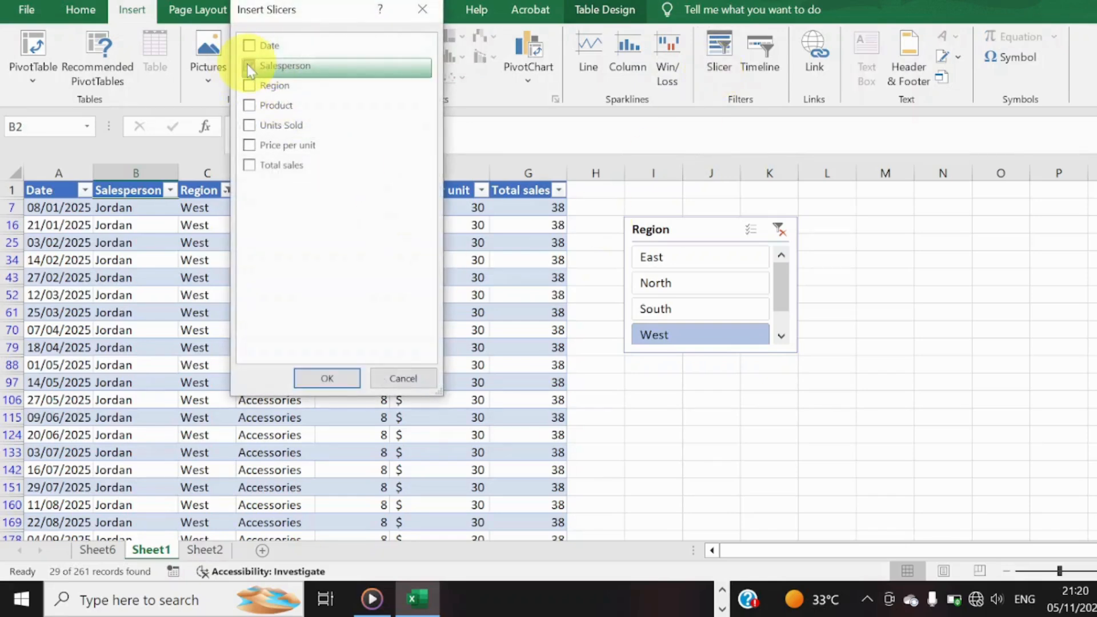
click(330, 379)
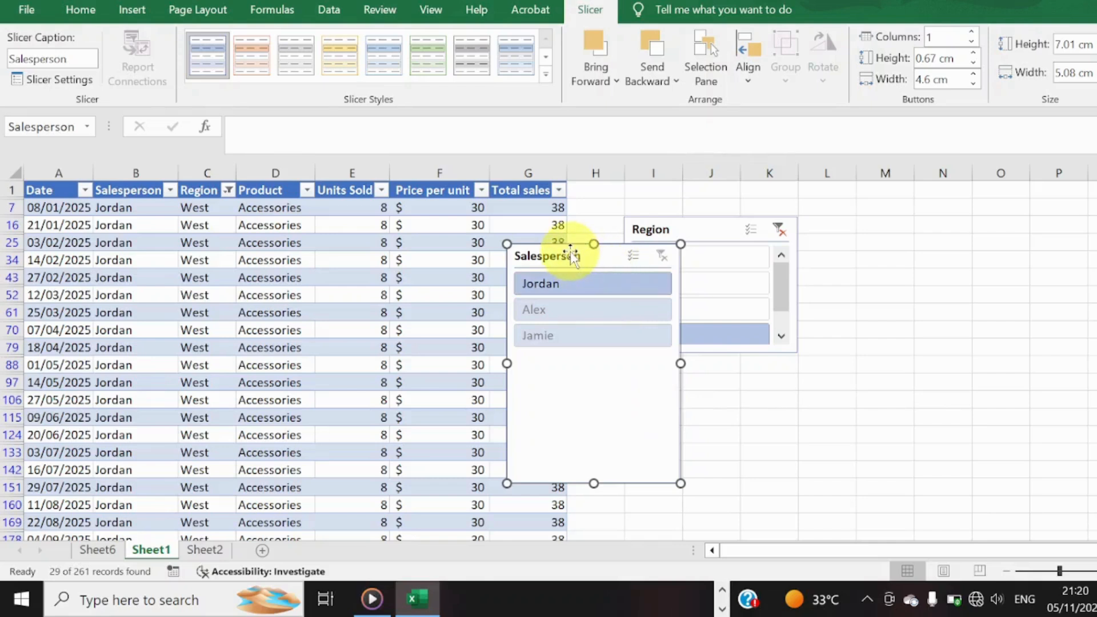
drag(573, 248, 688, 358)
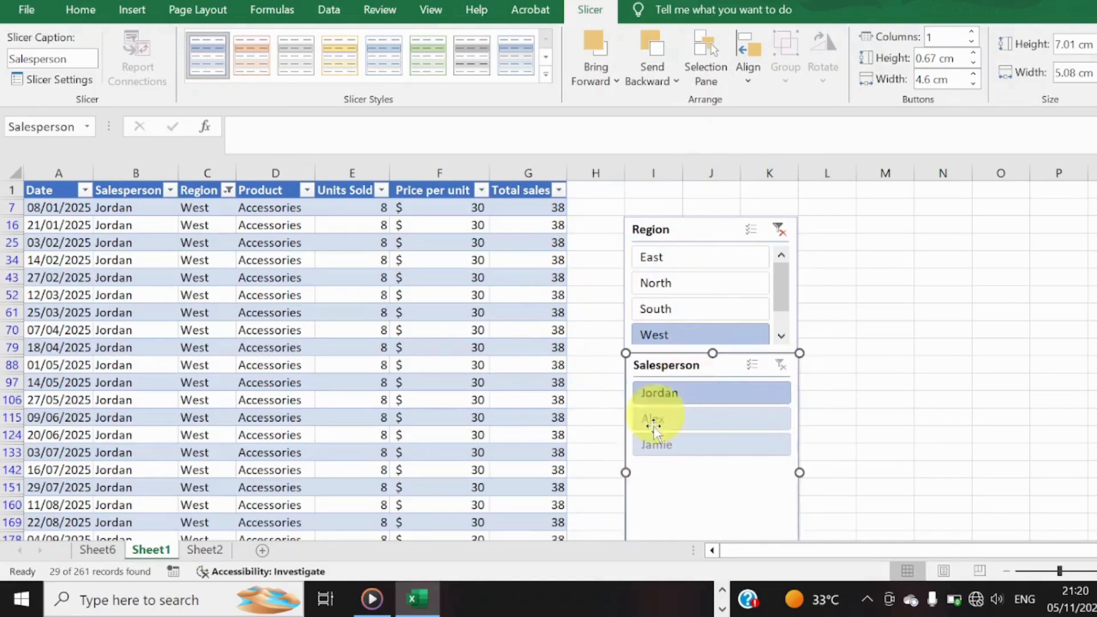
With West still selected, filter by each of the three salespeople in turn, and finish on the one first selected.
click(704, 394)
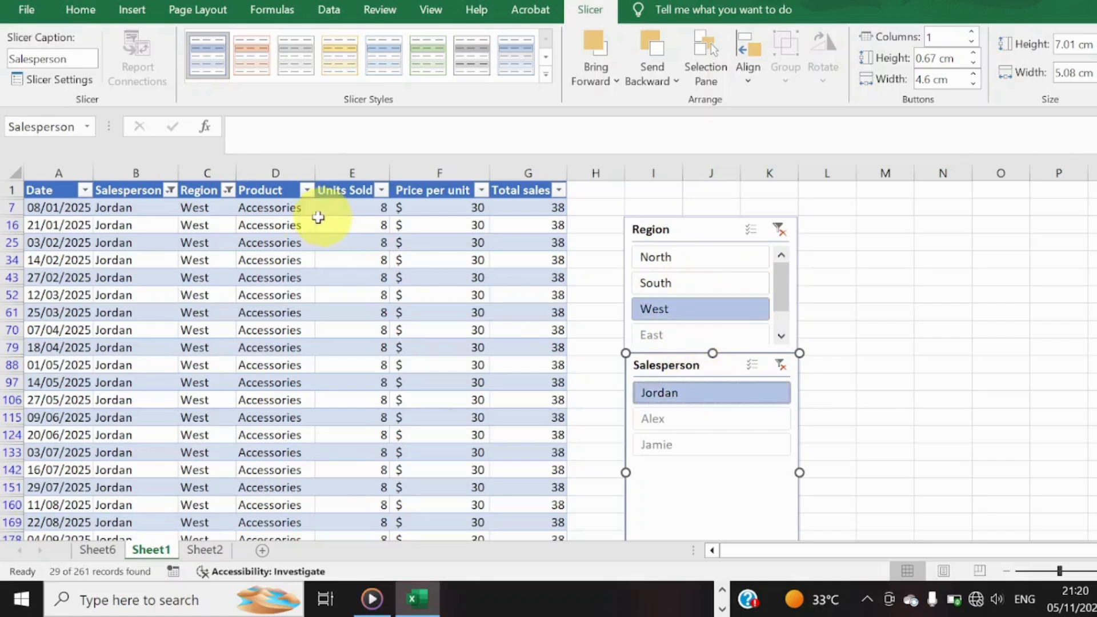
click(725, 419)
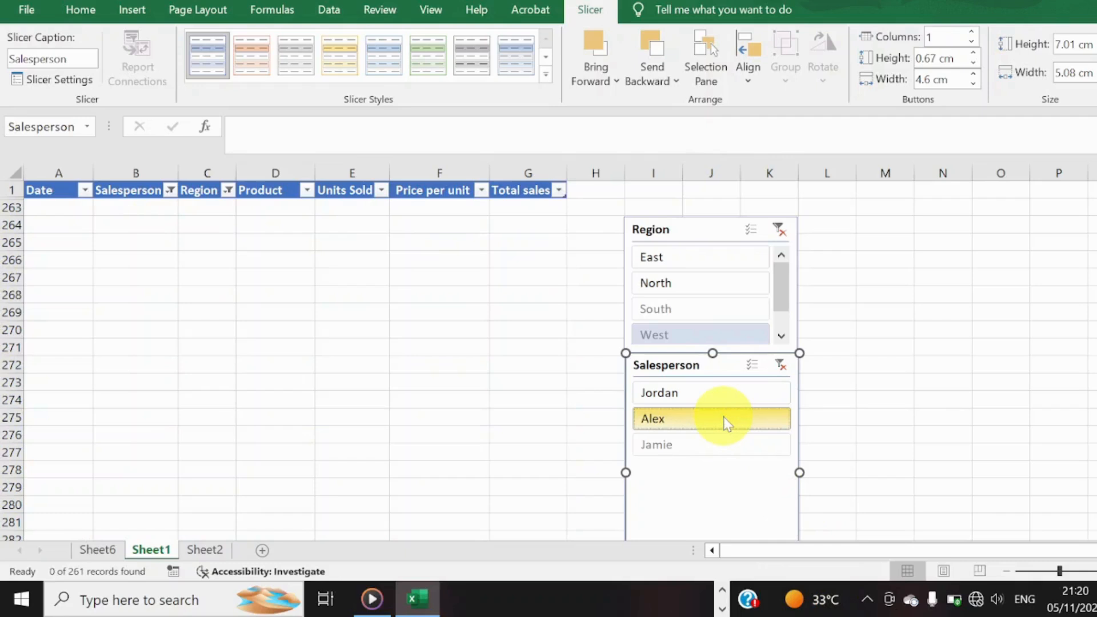
click(724, 444)
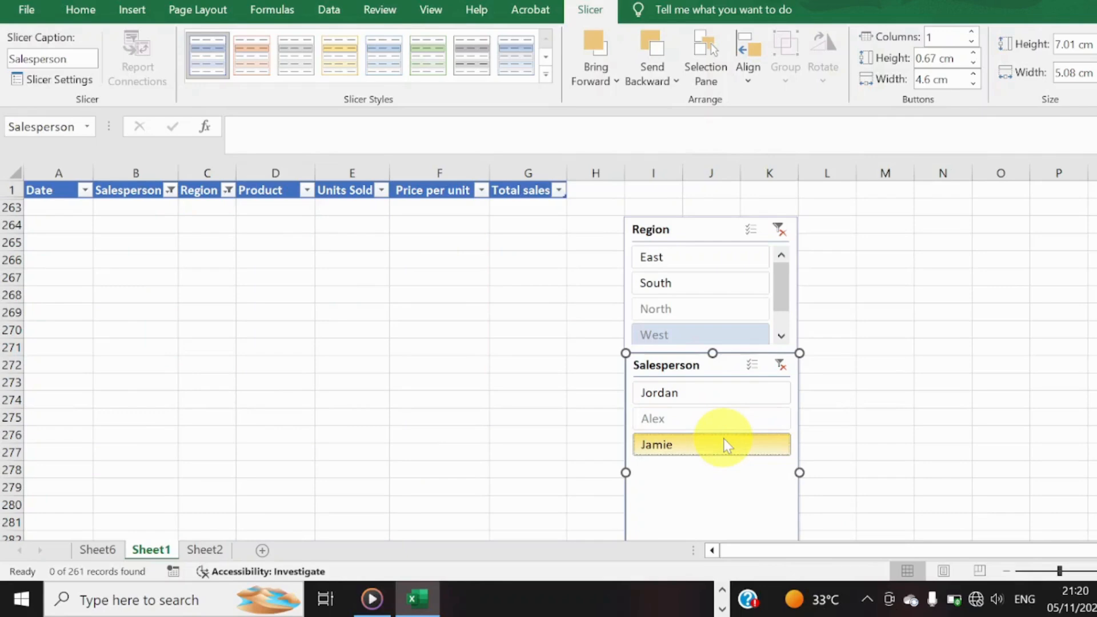
click(715, 399)
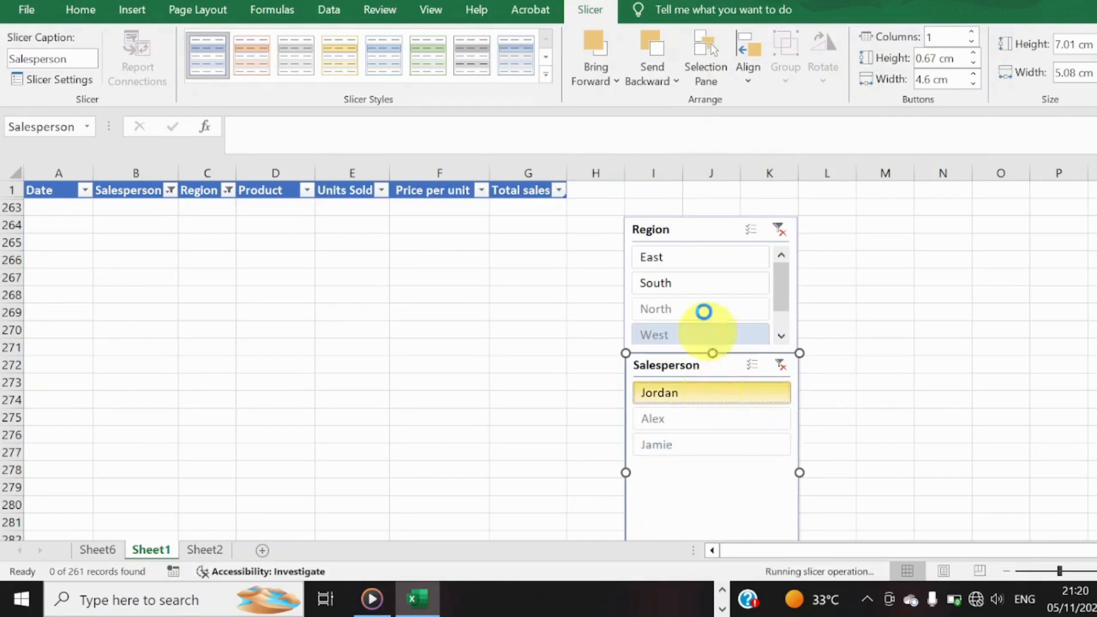
Filter the table to the North region and go through all three salespeople one at a time with the Salesperson slicer.
click(689, 262)
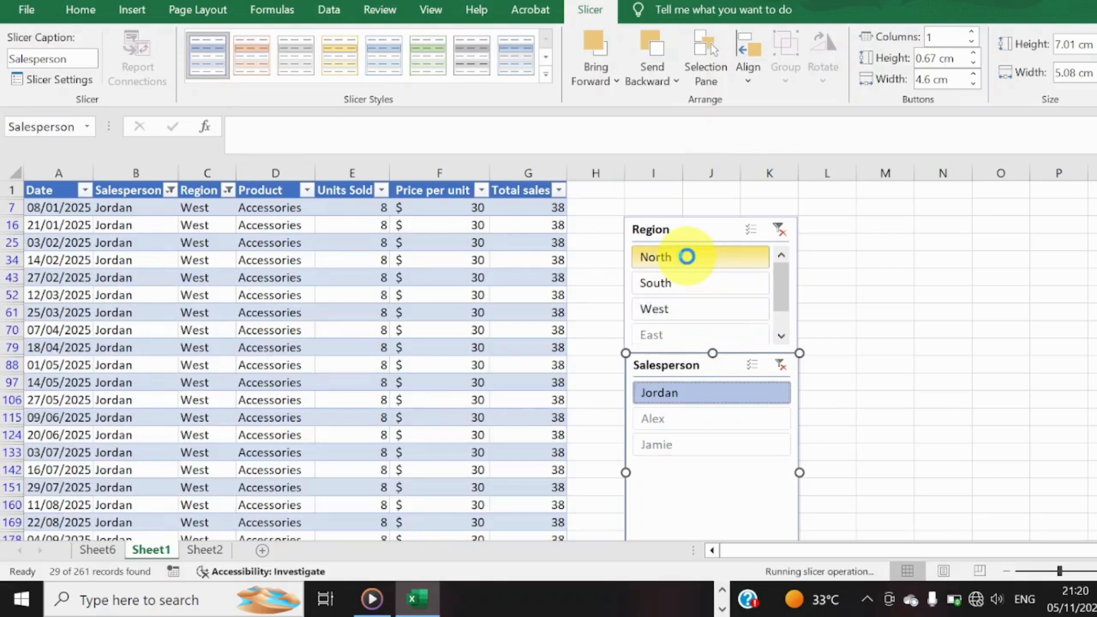
click(697, 393)
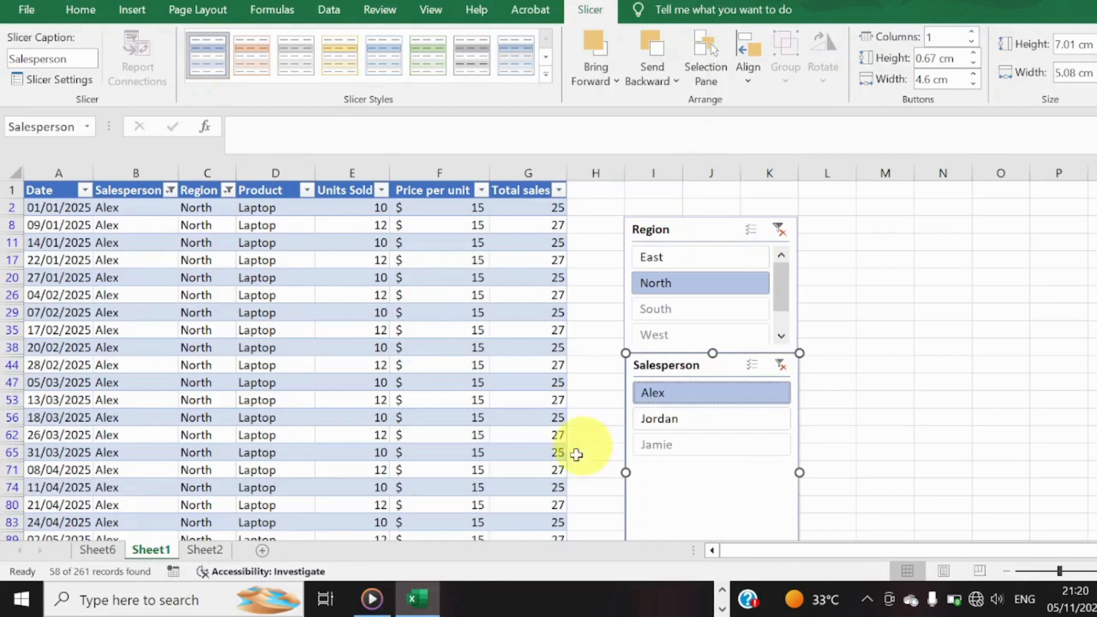
click(704, 422)
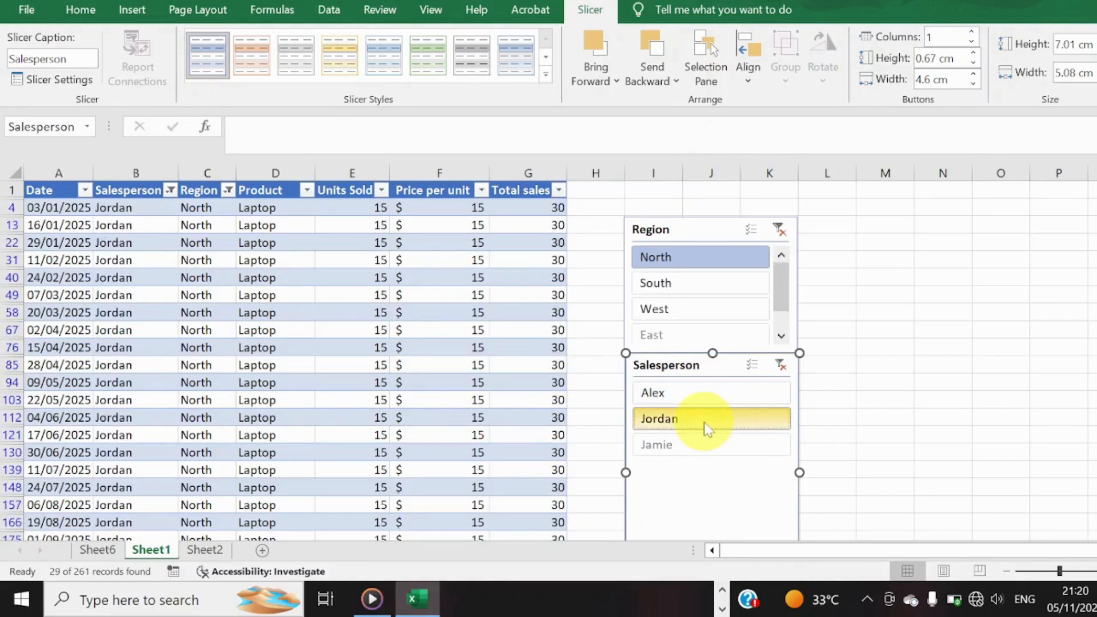
click(723, 443)
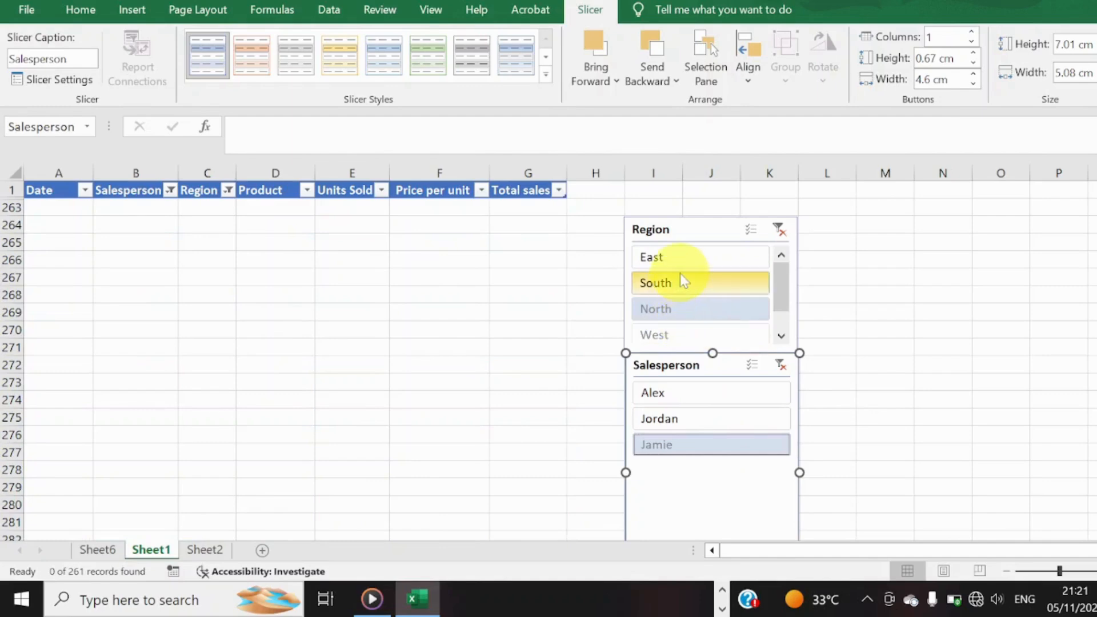
Filter by one region at a time from East to West, and finish on West with the salesperson who has records there.
click(677, 256)
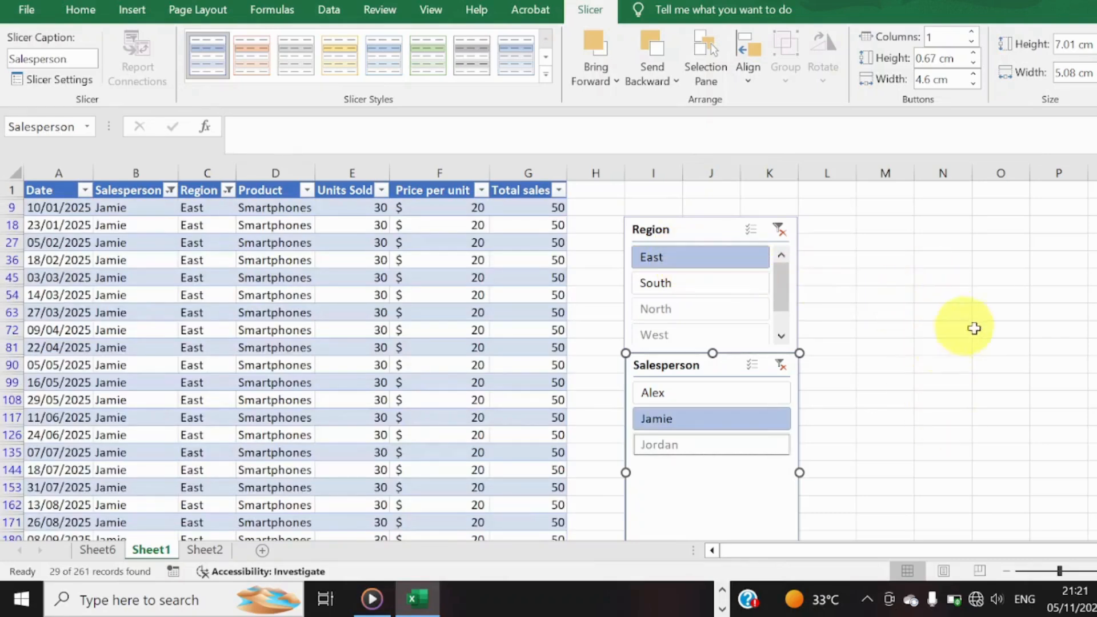
click(711, 280)
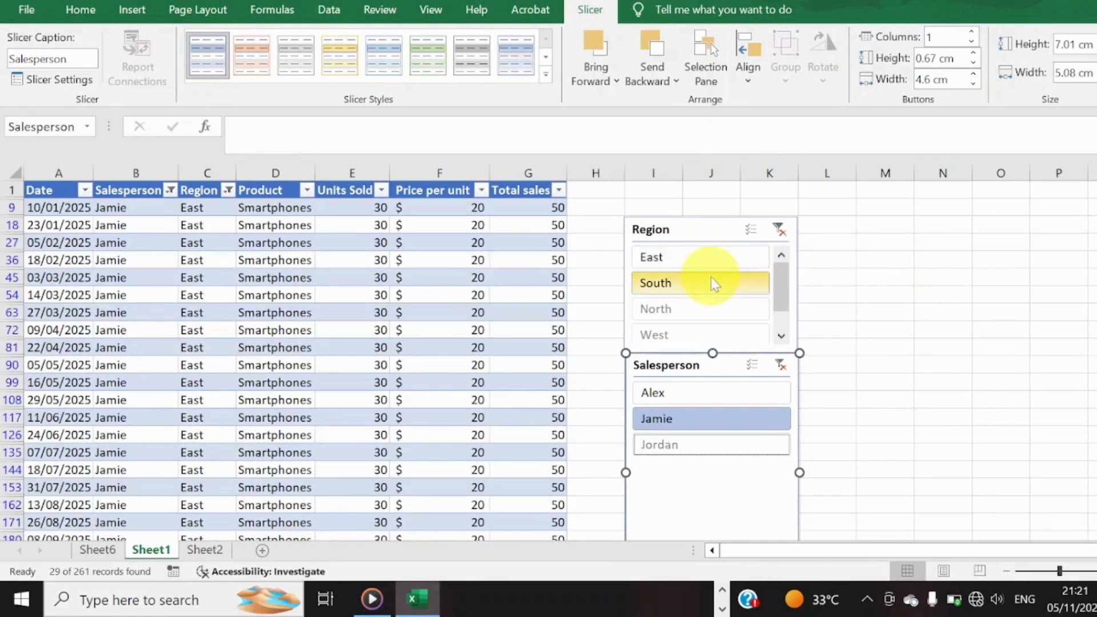
click(709, 318)
click(709, 332)
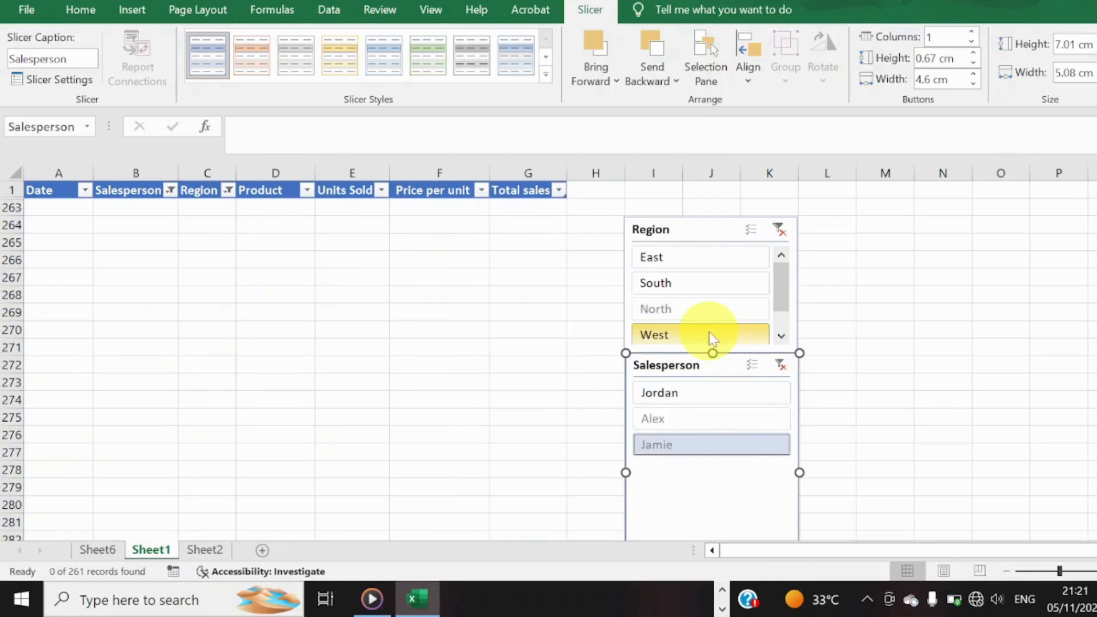
click(700, 393)
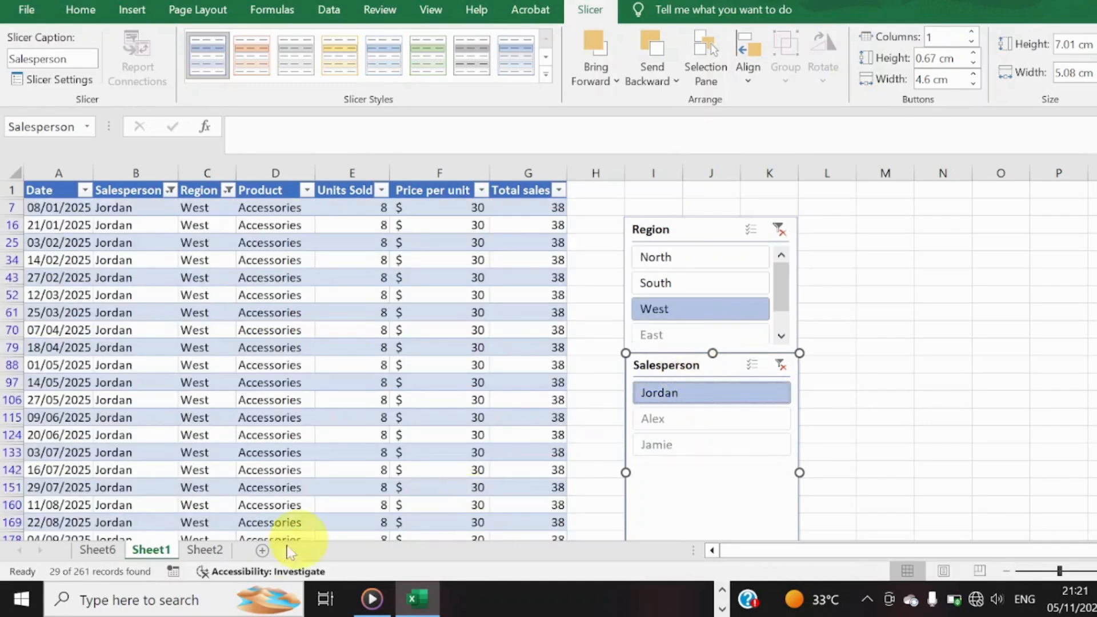
Look at the status list on Sheet2 and the pivot table on Sheet6, and return to Sheet1.
click(219, 549)
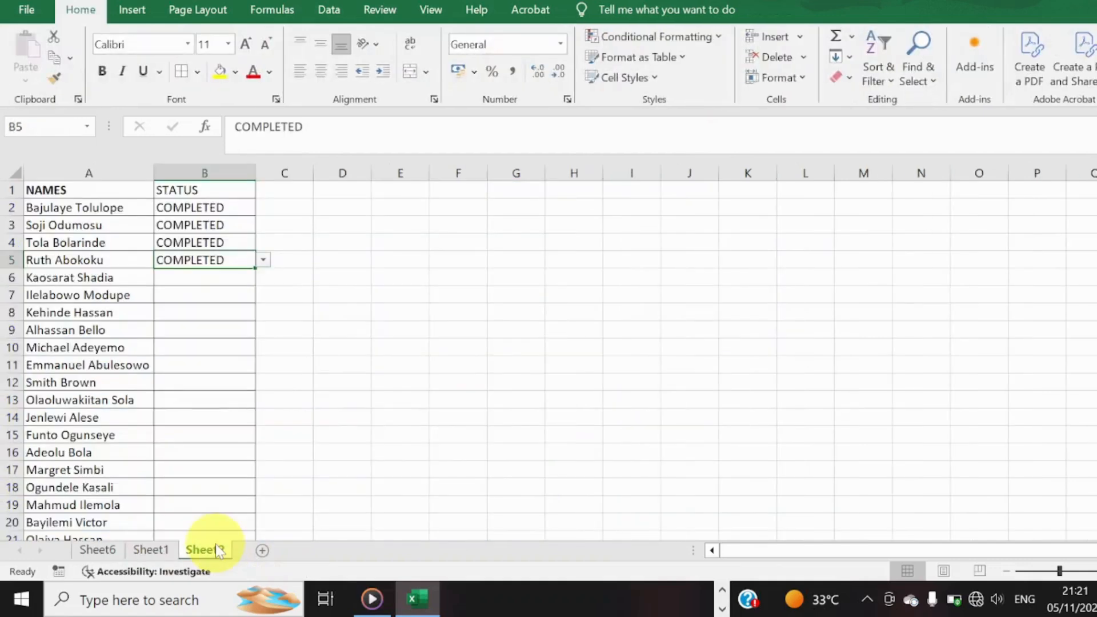
click(148, 549)
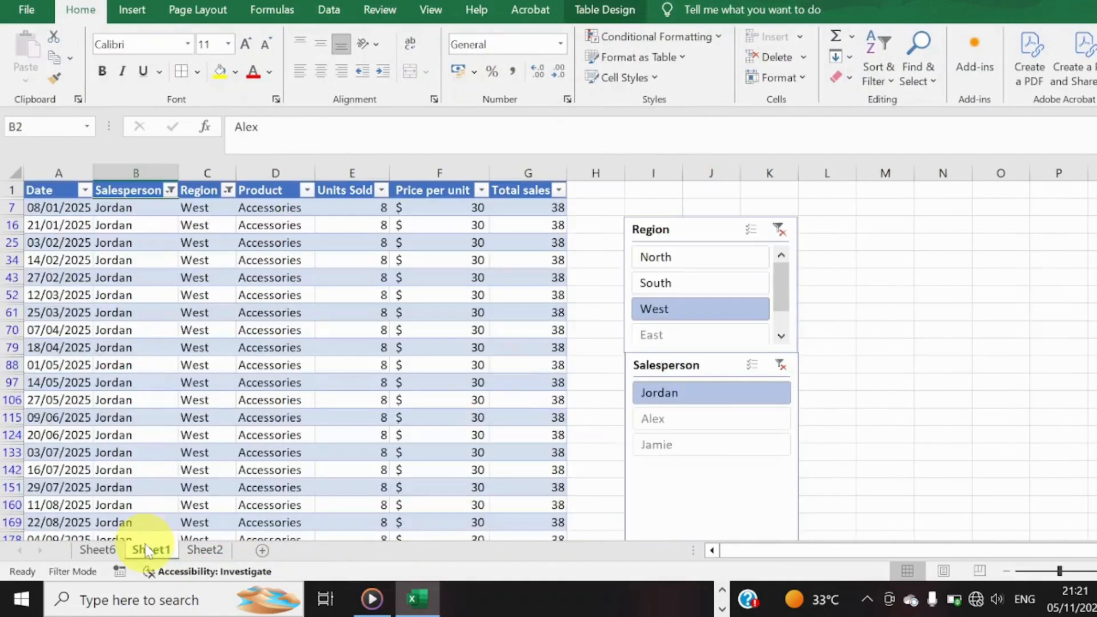
click(97, 549)
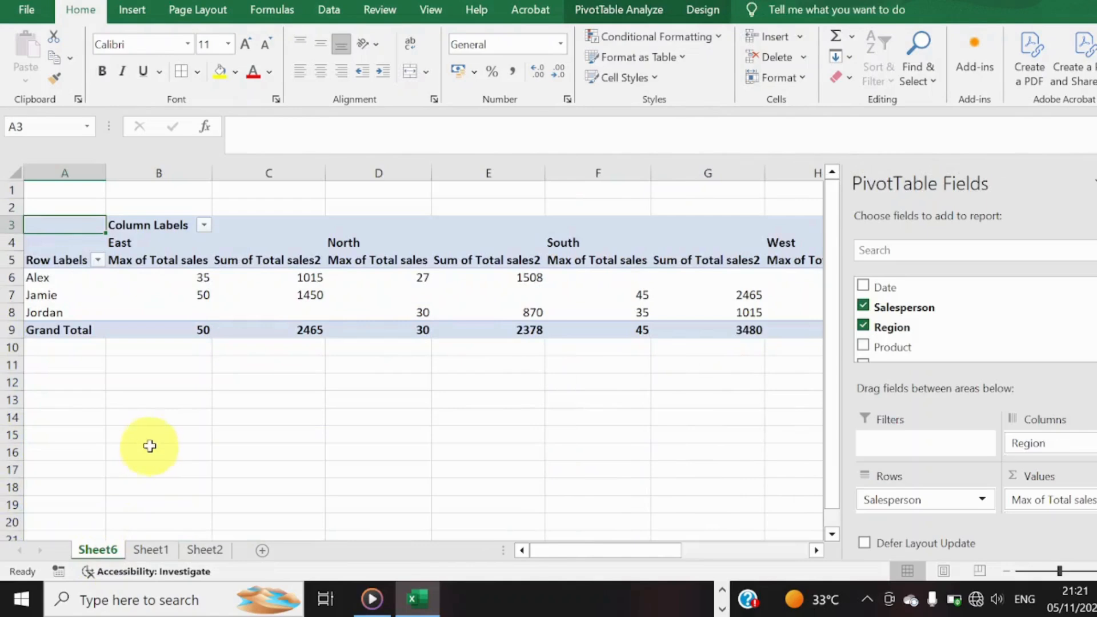
click(153, 549)
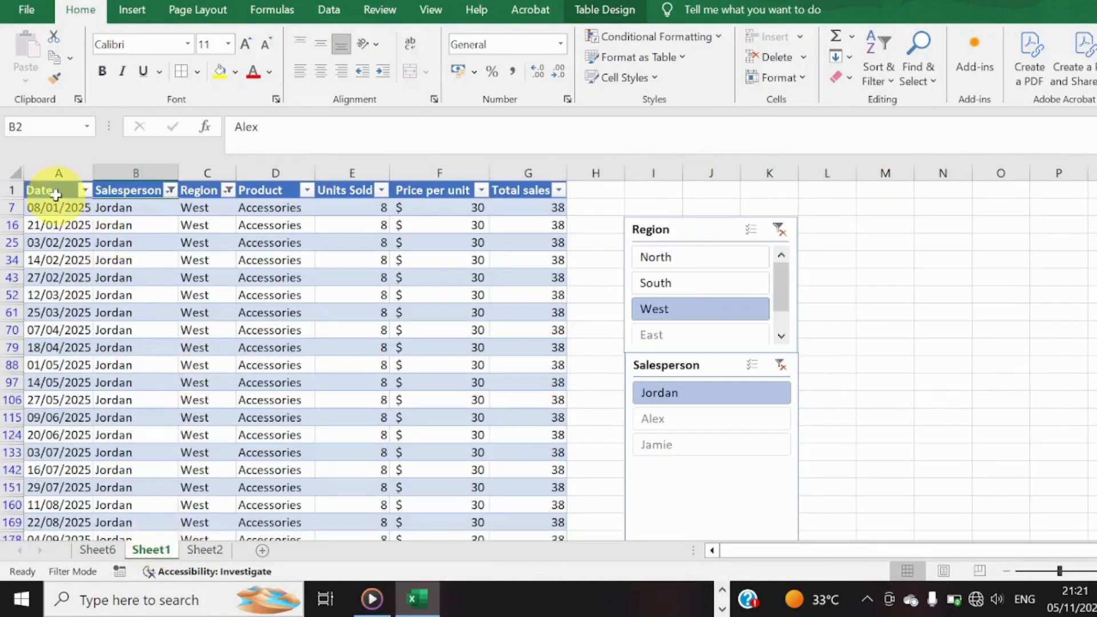
Copy the header row A1:G1 of the sales table and paste it into cell A1 of a new worksheet.
drag(49, 183, 204, 181)
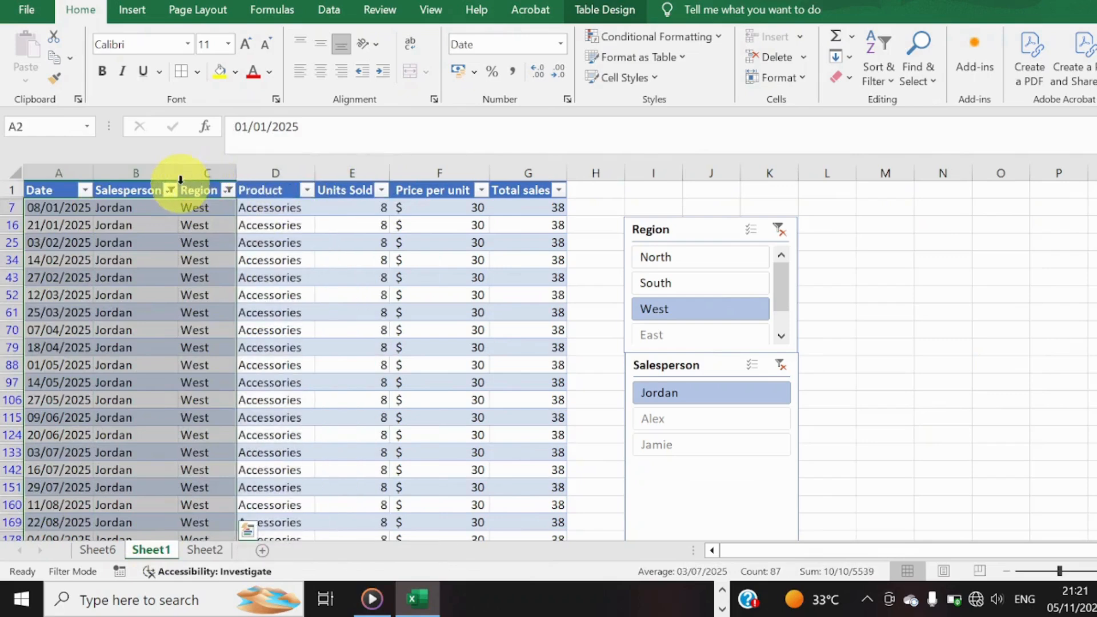
drag(49, 189, 538, 201)
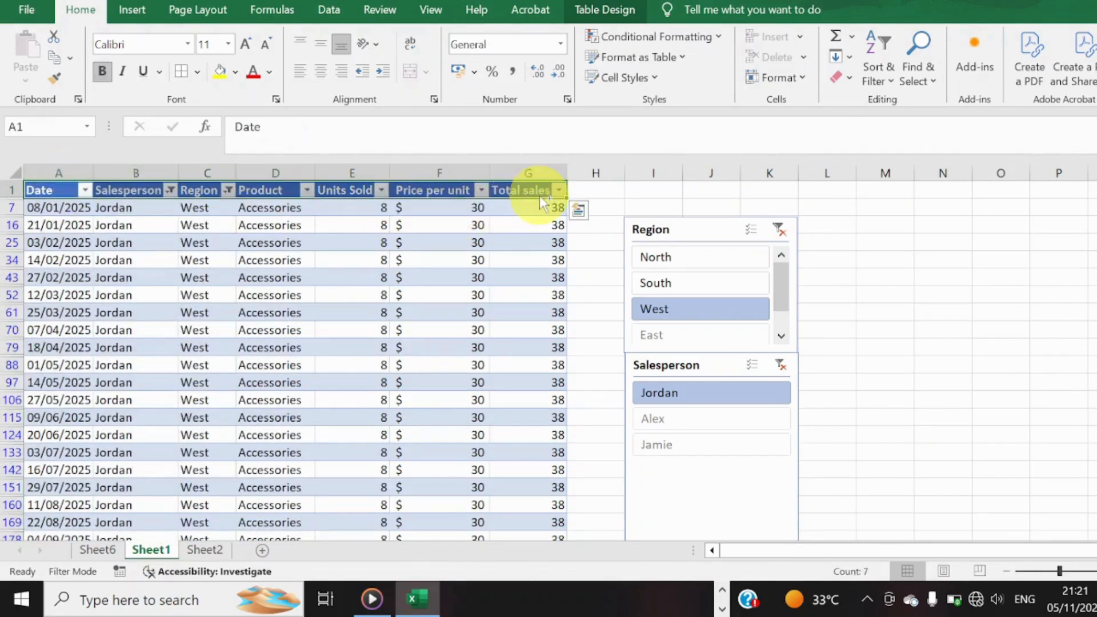
key(ctrl+c)
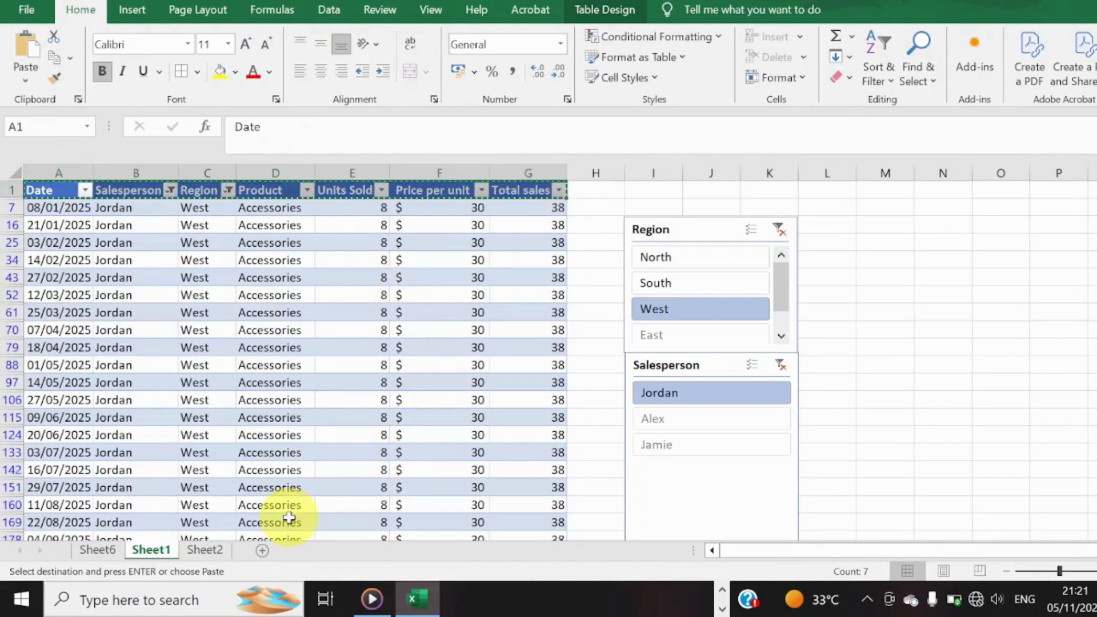
click(262, 549)
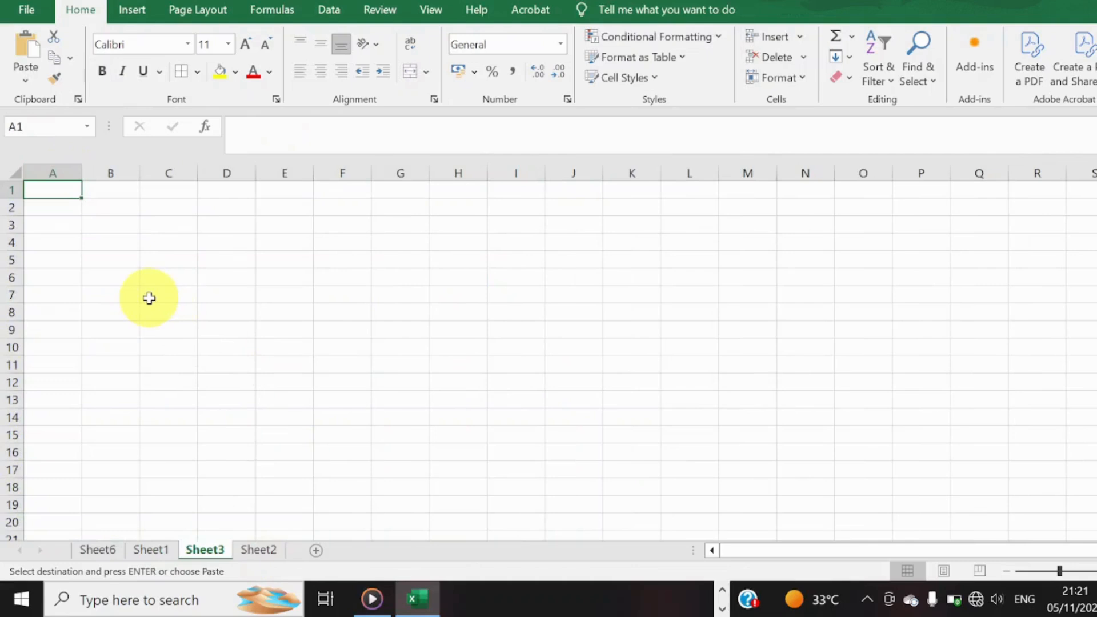
key(ctrl+v)
Change the pasted headers to values only, without the source formatting.
key(ctrl)
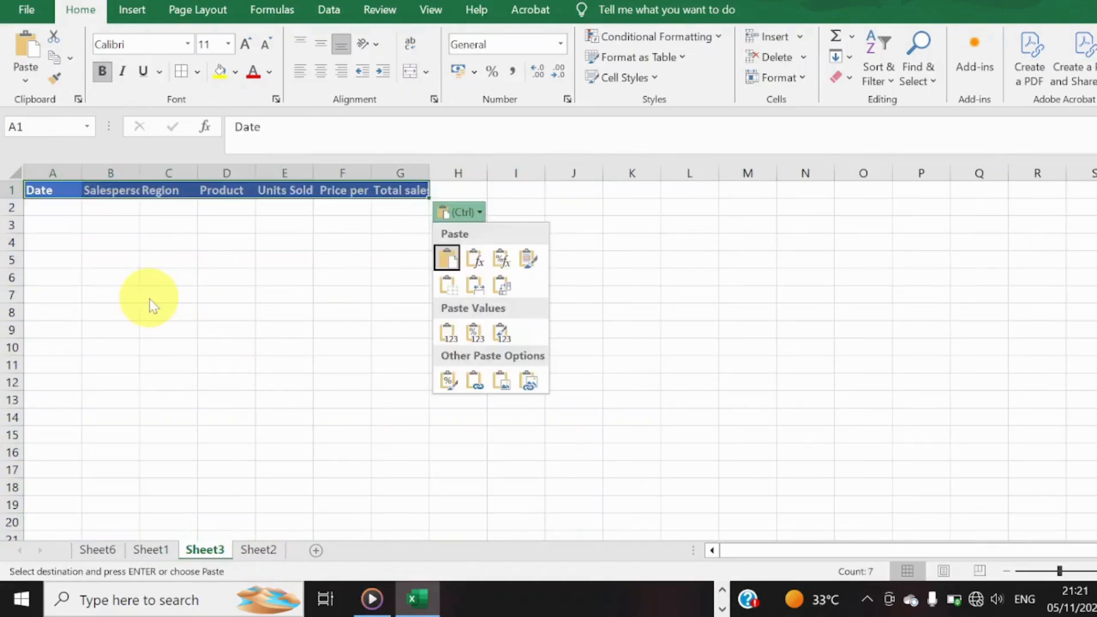
click(503, 329)
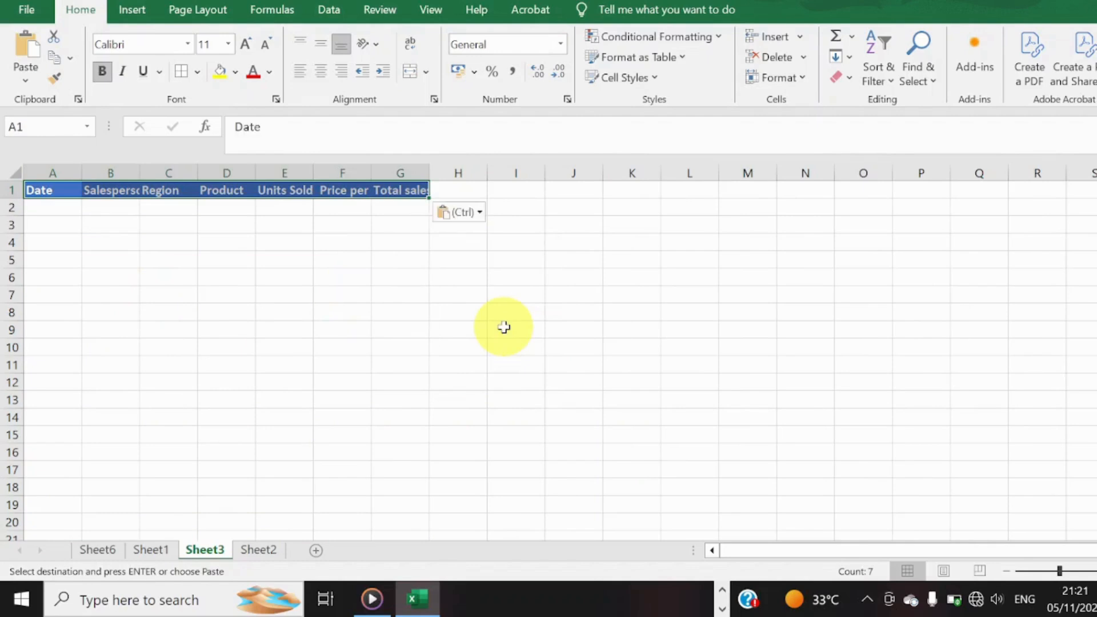
click(463, 212)
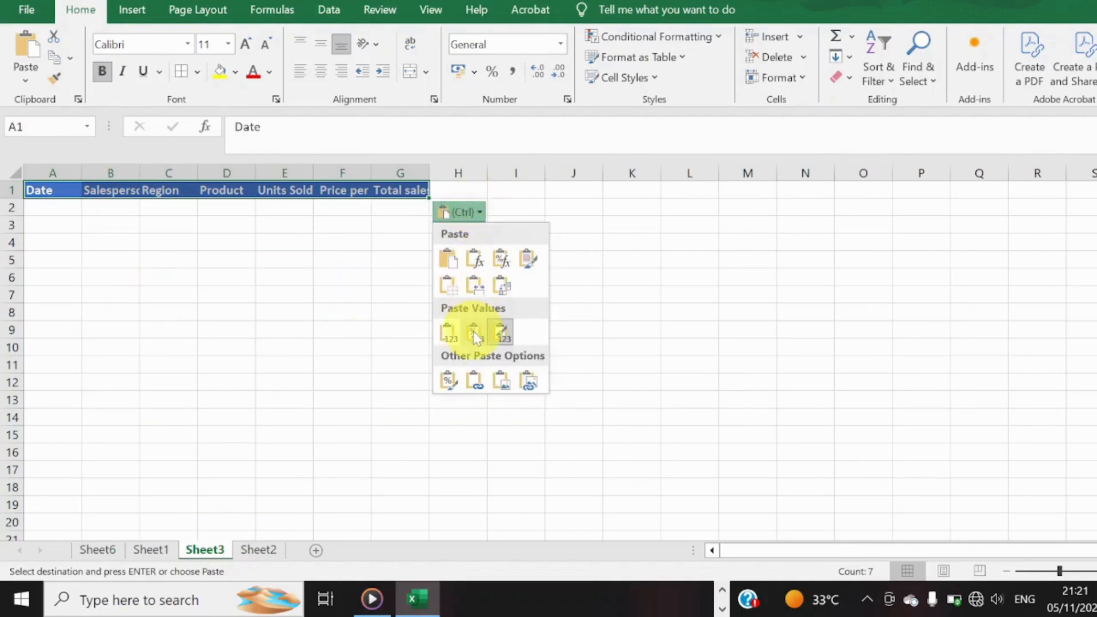
click(449, 333)
AutoFit the widths of columns B and C to the Salesperson and Region headers.
drag(465, 320, 145, 172)
double_click(141, 171)
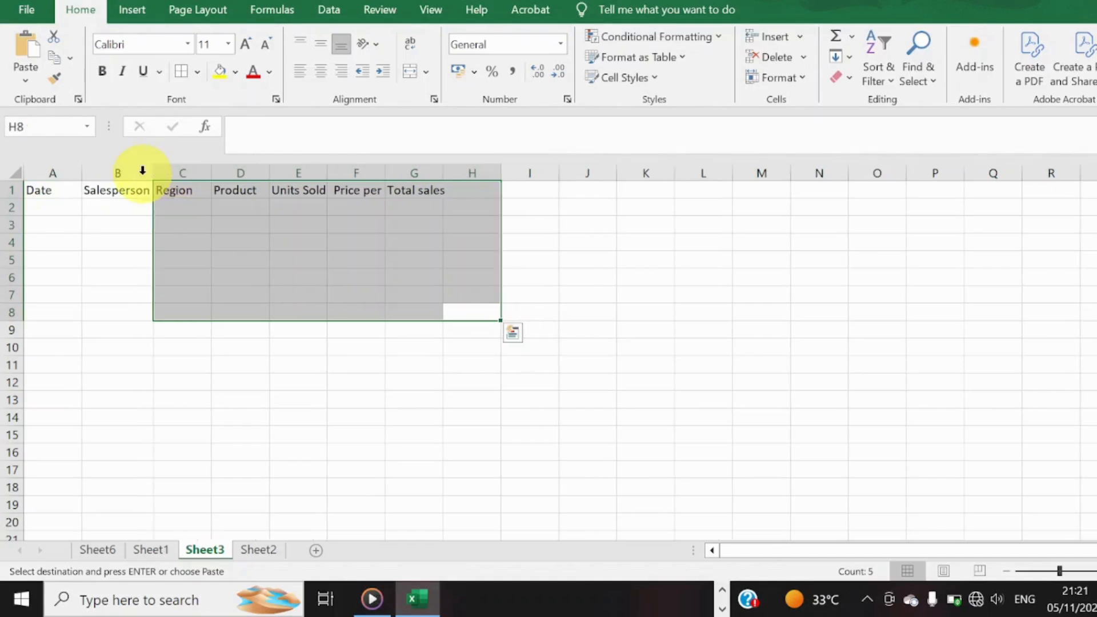
double_click(212, 173)
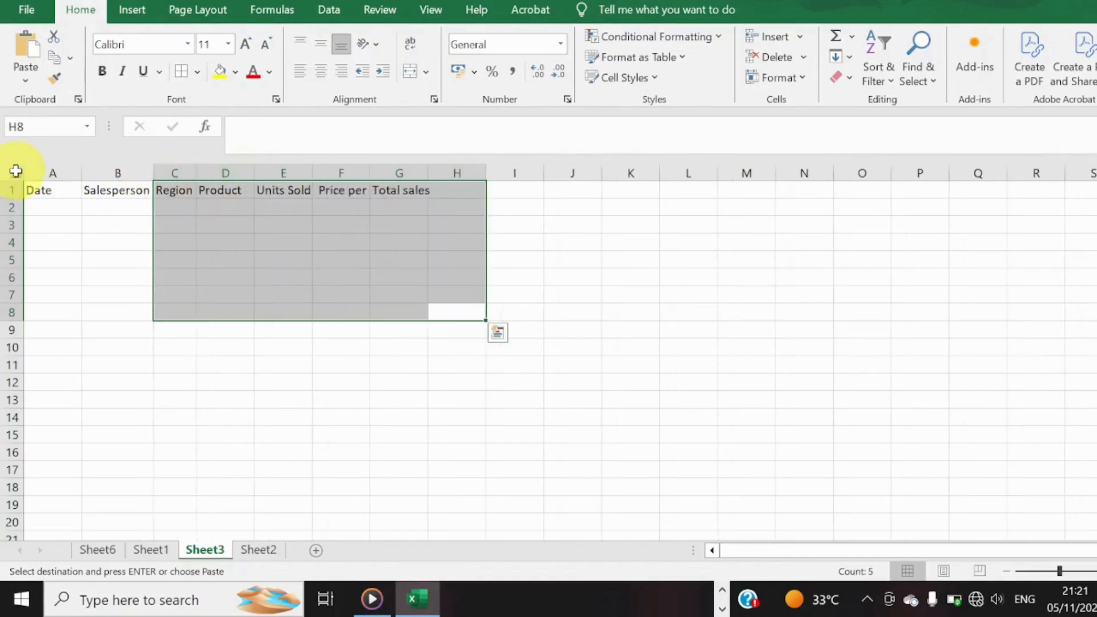
Make the whole header row 1 bold.
click(6, 191)
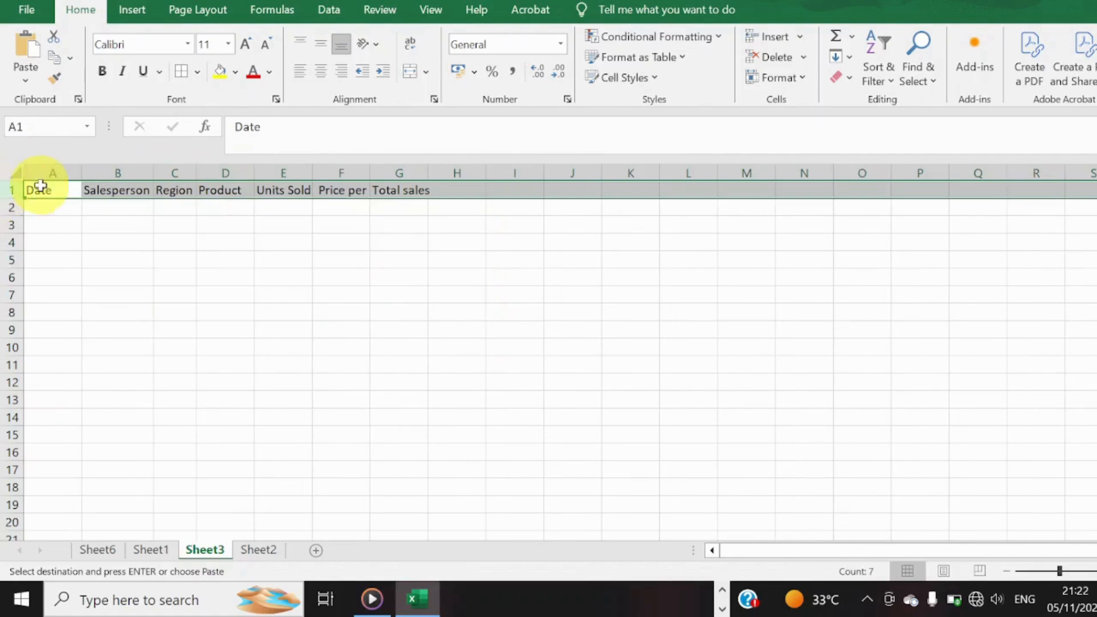
key(ctrl+b)
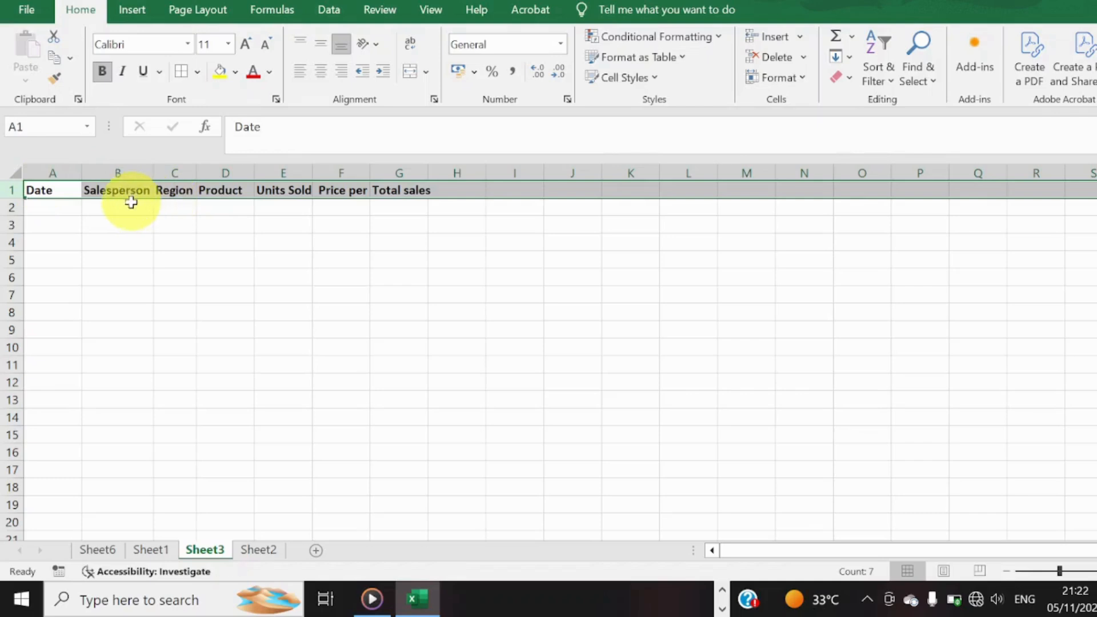
click(163, 226)
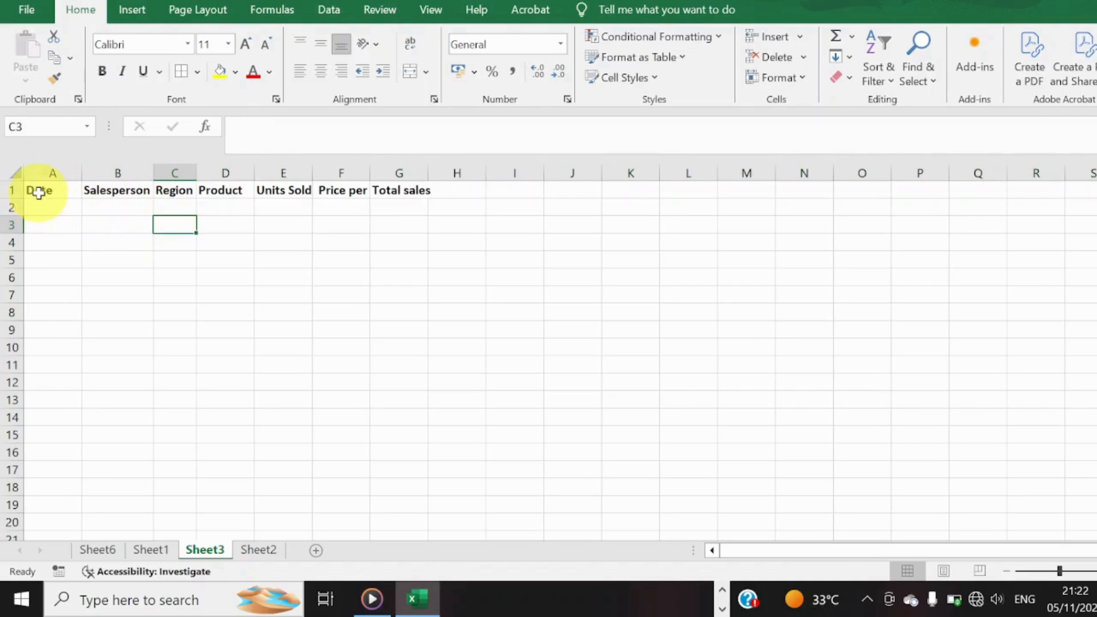
Start a formula-based conditional formatting rule for headers A1:G1 with the formula =$A1.
drag(39, 193, 394, 191)
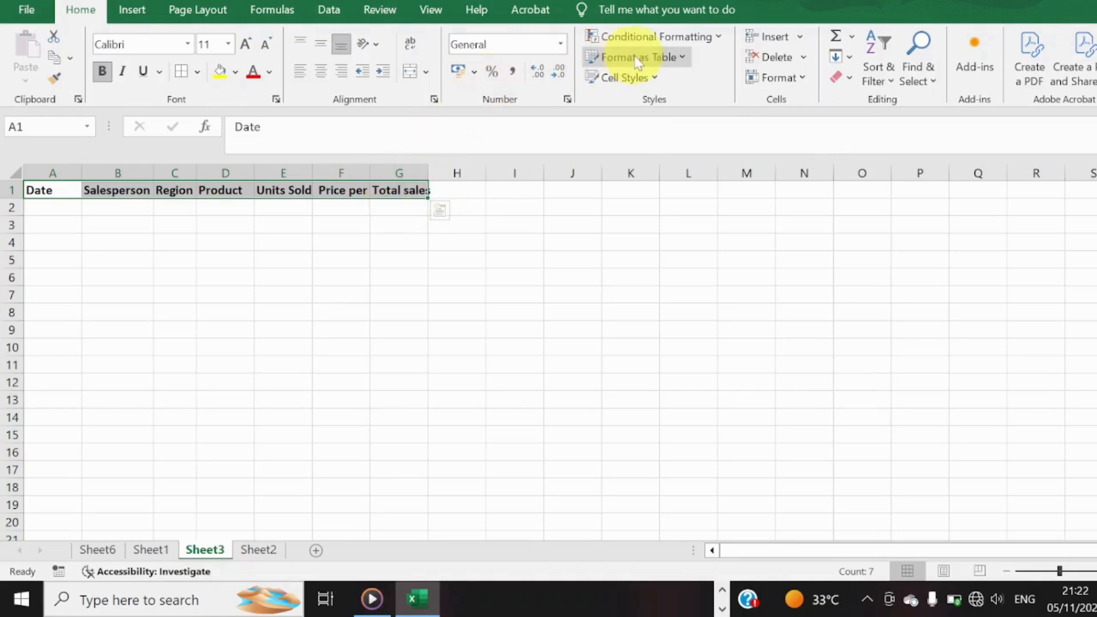
click(719, 41)
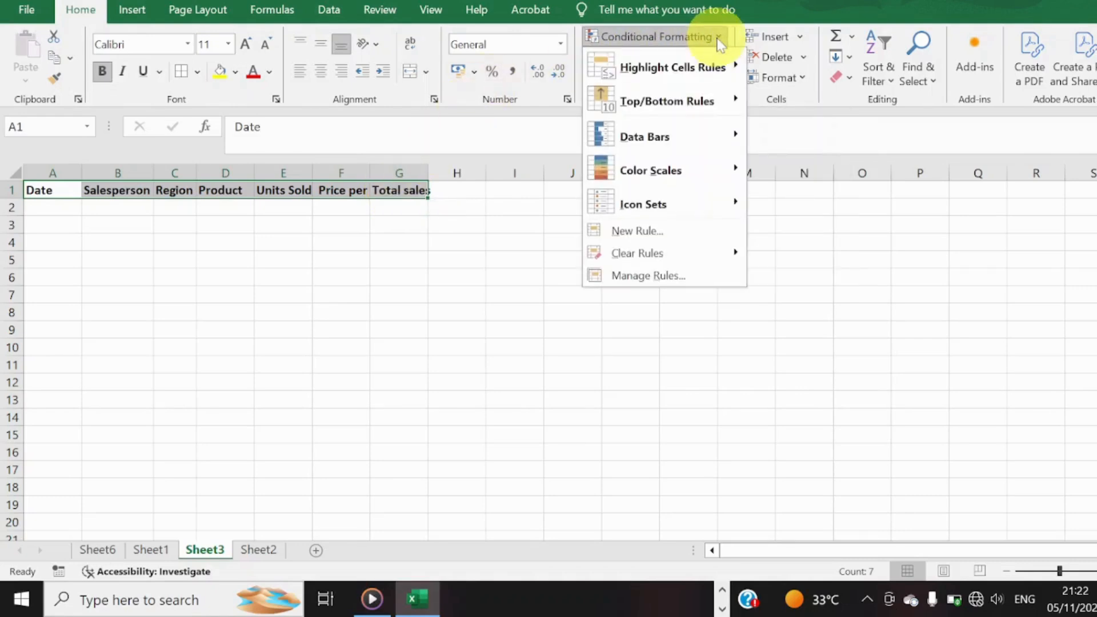
click(685, 235)
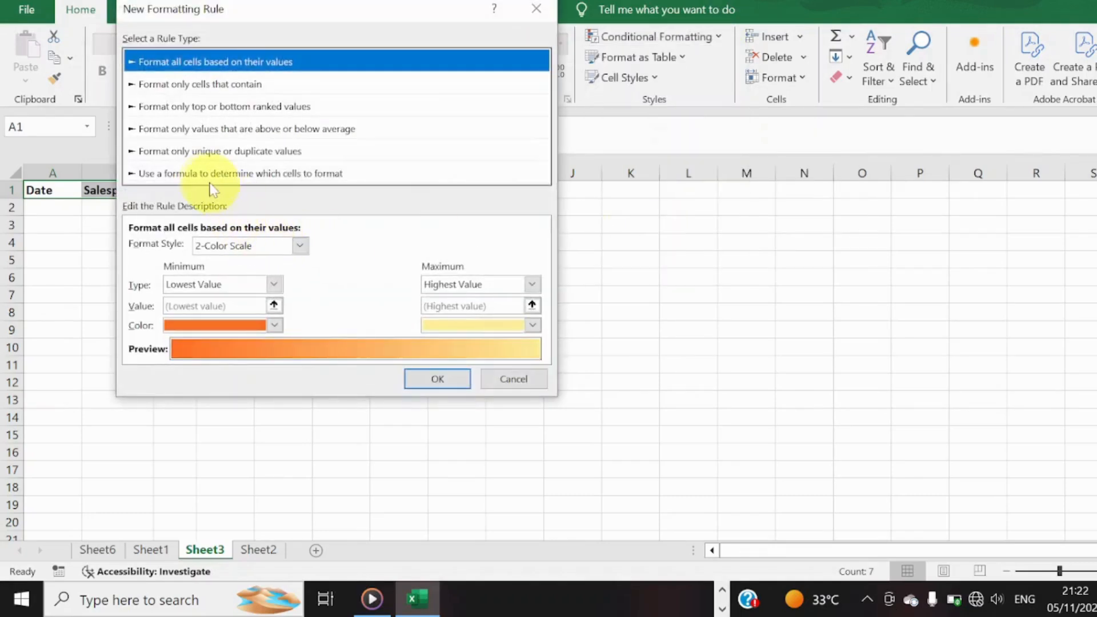
click(199, 173)
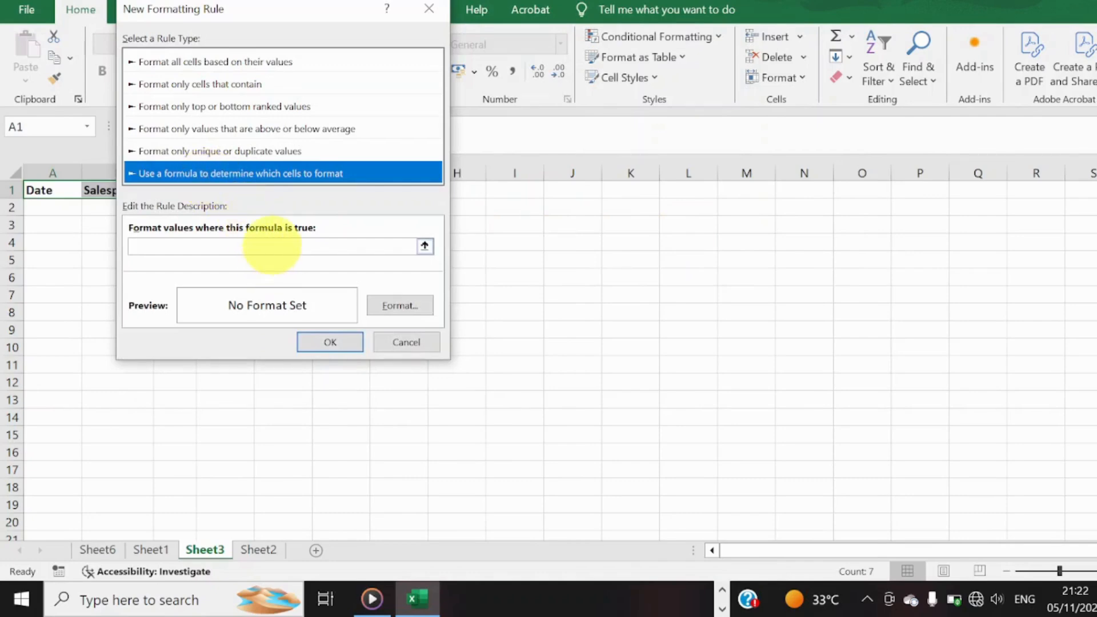
click(271, 246)
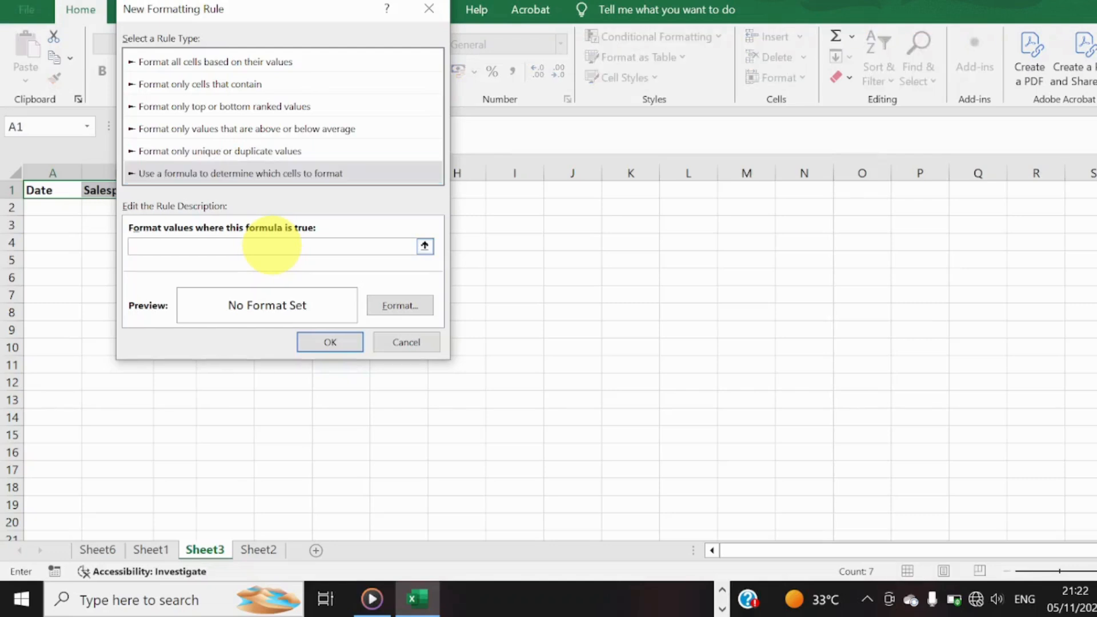
text(=A)
key(BackSpace)
text($A1)
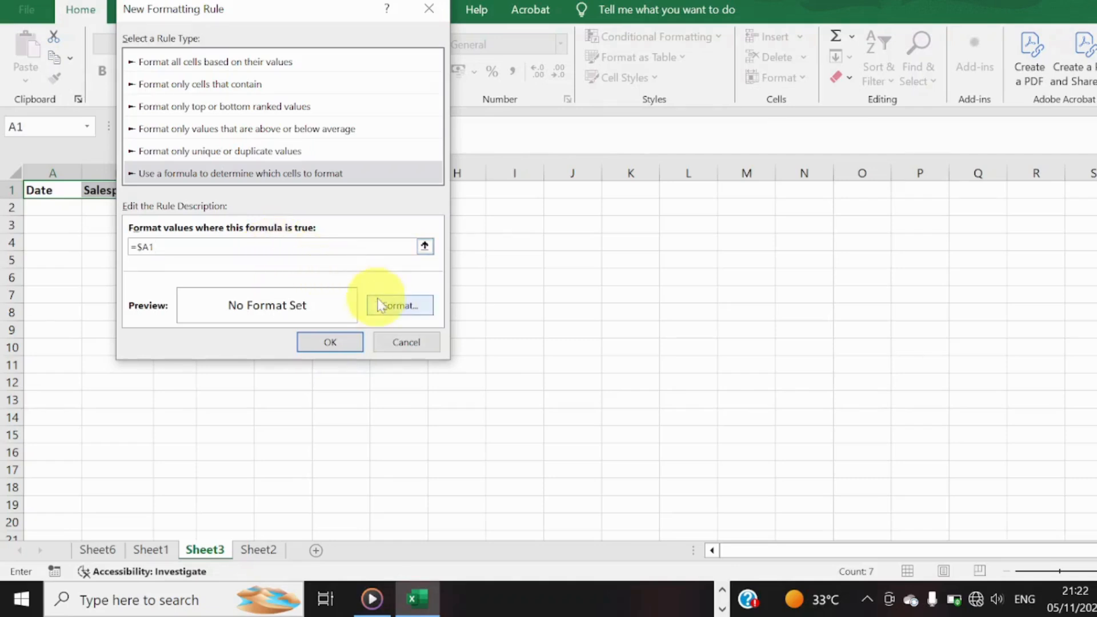
Give the =$A1 rule an outline border format and apply the rule to the header cells.
click(391, 308)
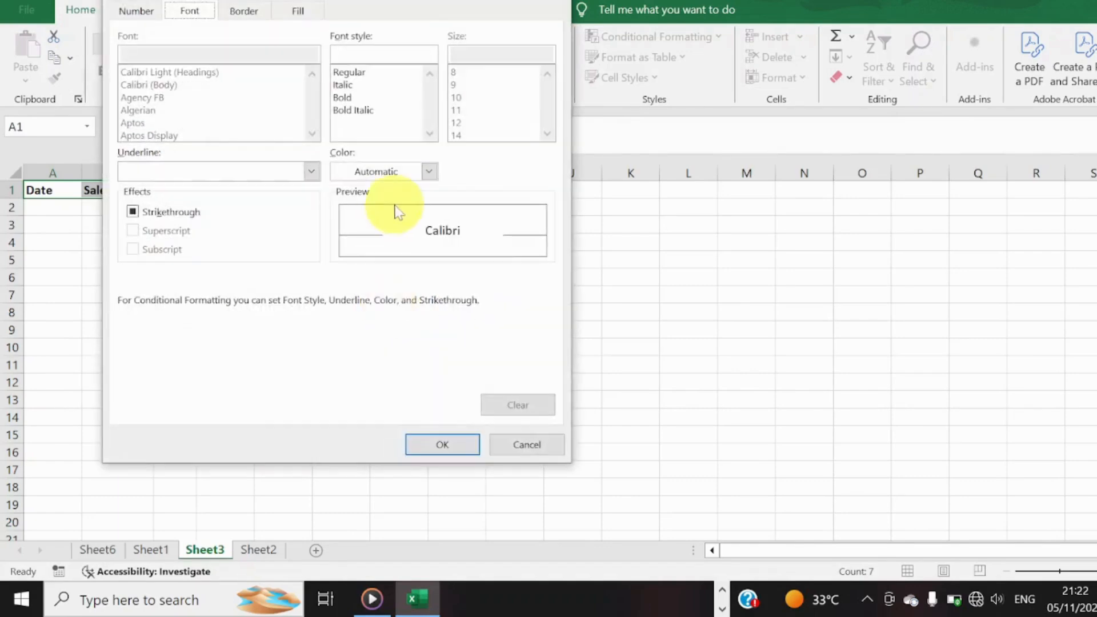
click(244, 11)
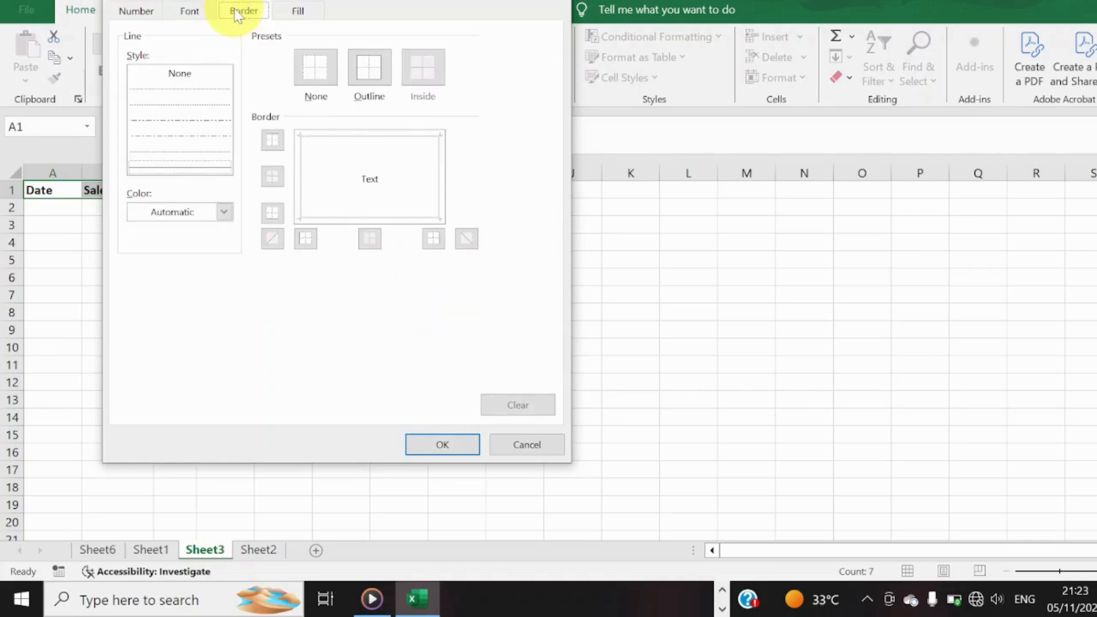
click(362, 71)
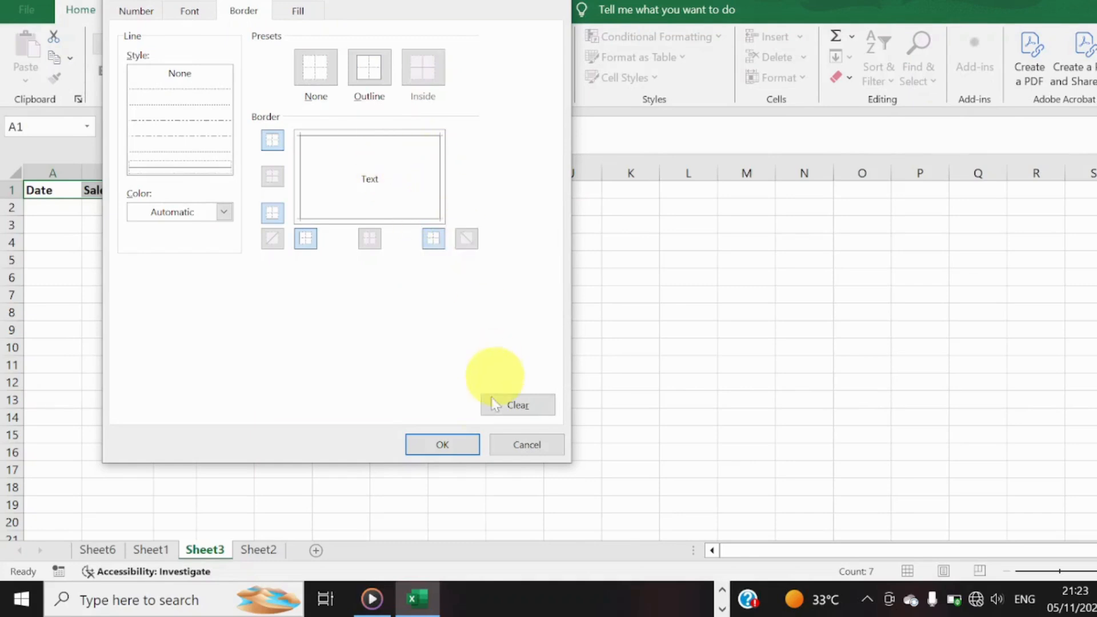
click(455, 446)
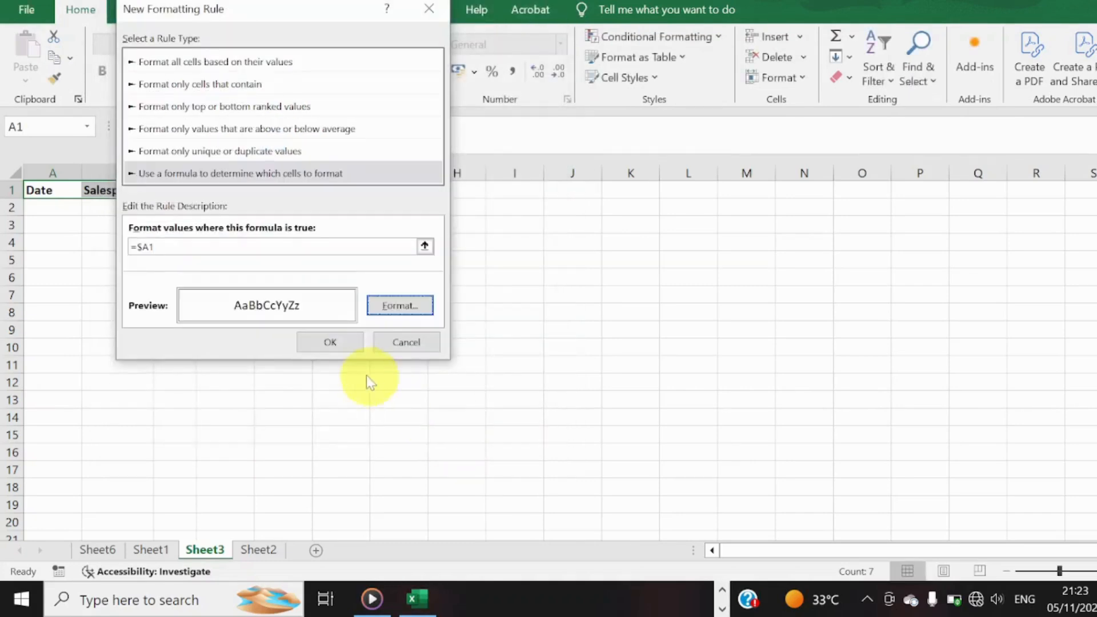
click(331, 343)
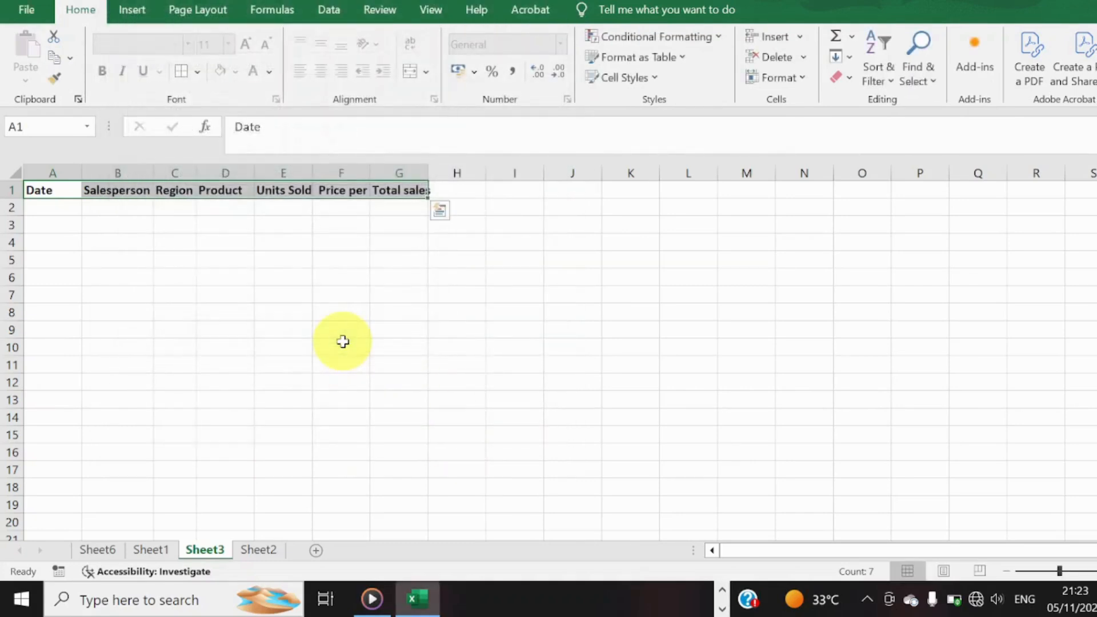
Enter the formula =TODAY() in cell A2 under the Date header.
click(51, 209)
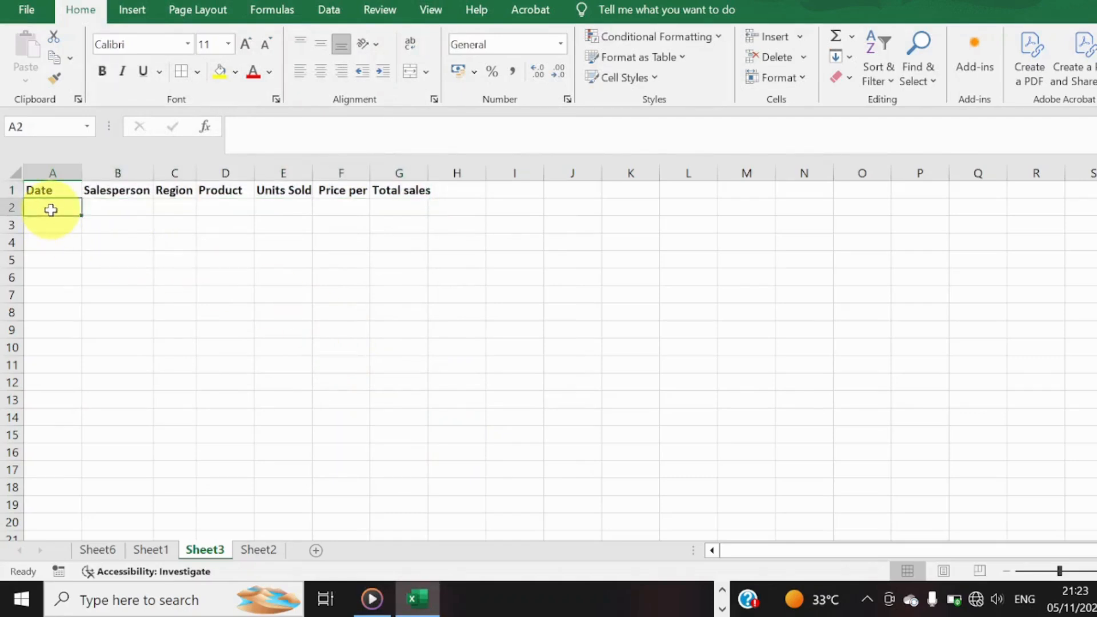
text(=)
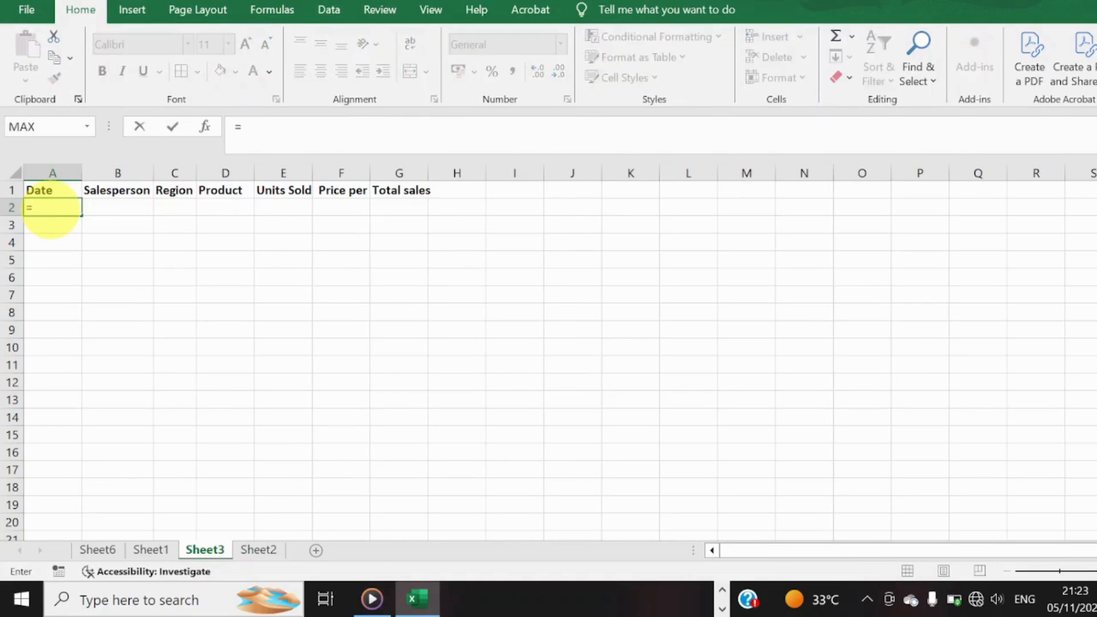
text(TODA)
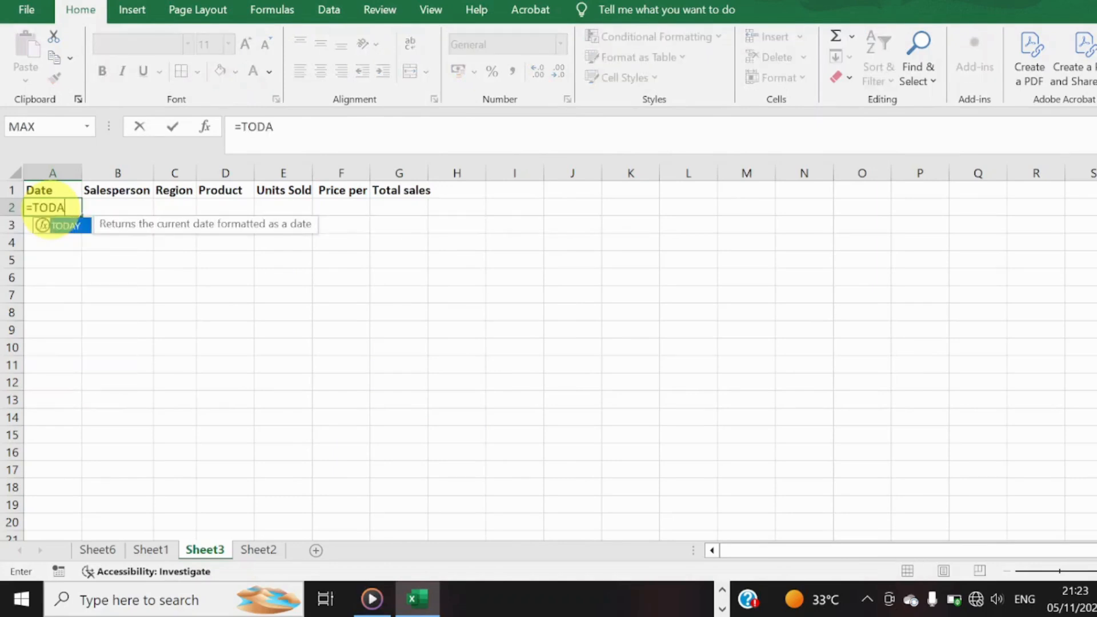
text(Y())
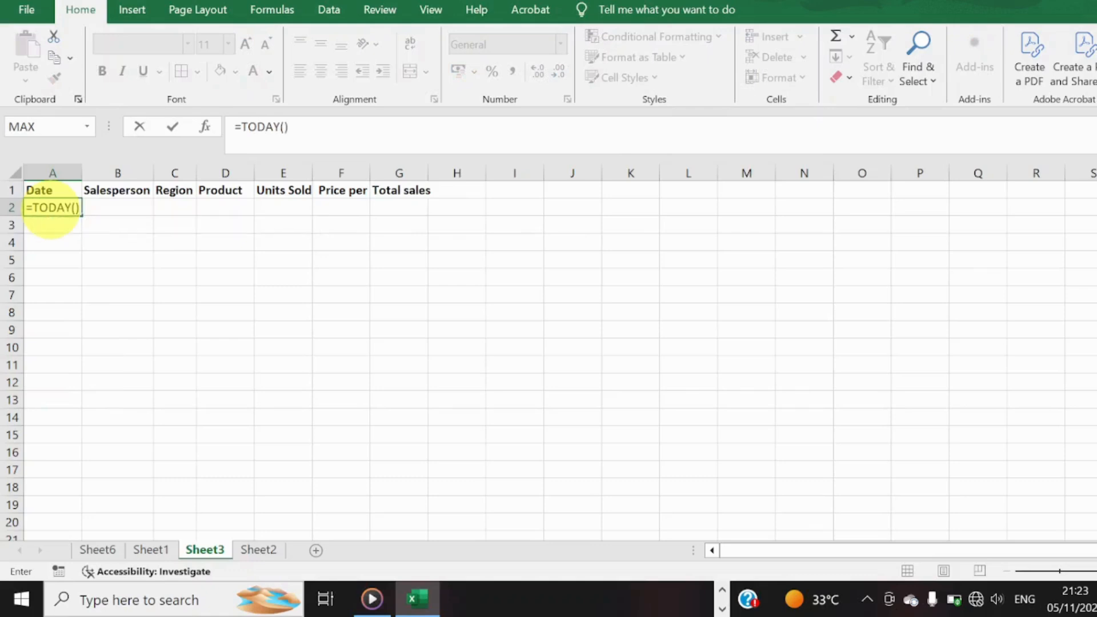
key(Return)
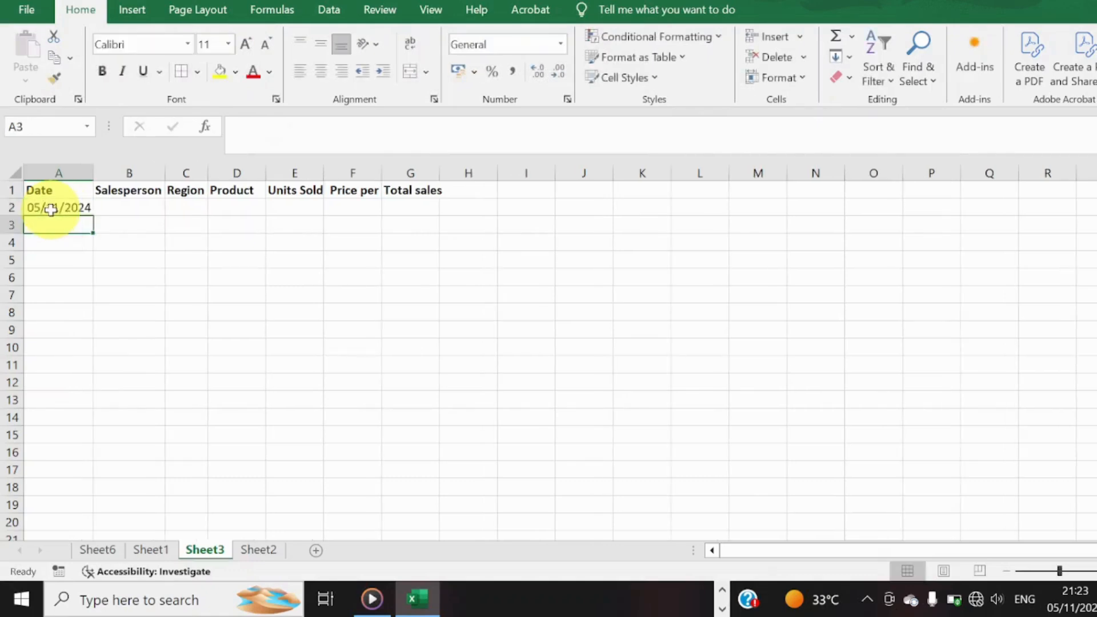
Fill a date series down the column from A2 with Month as the date unit and stop value 31/12/2025.
click(84, 209)
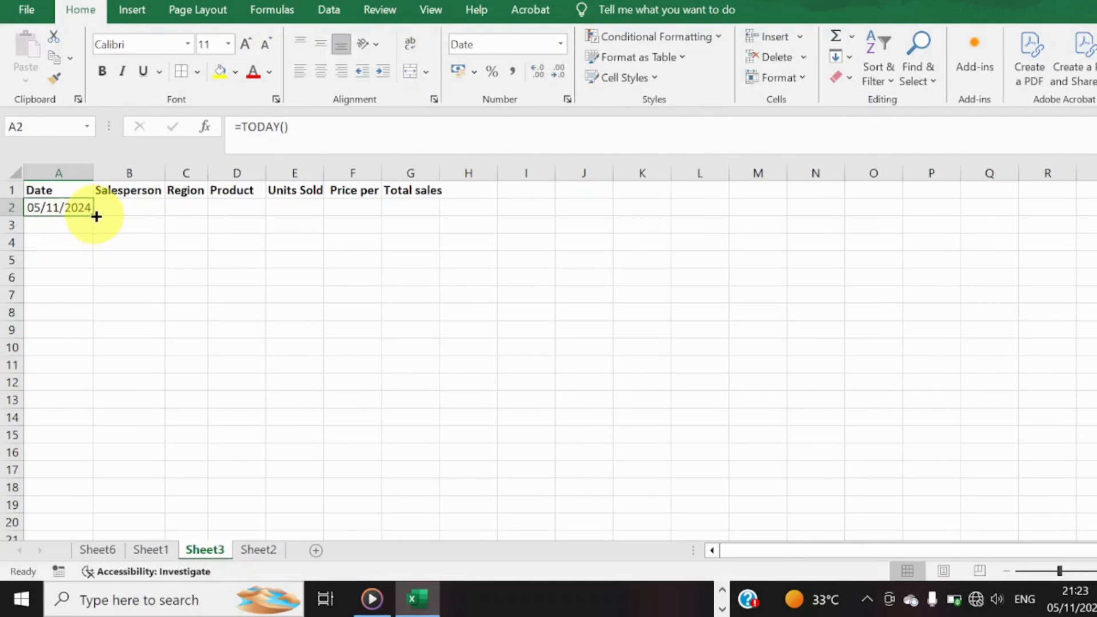
key(alt)
key(f)
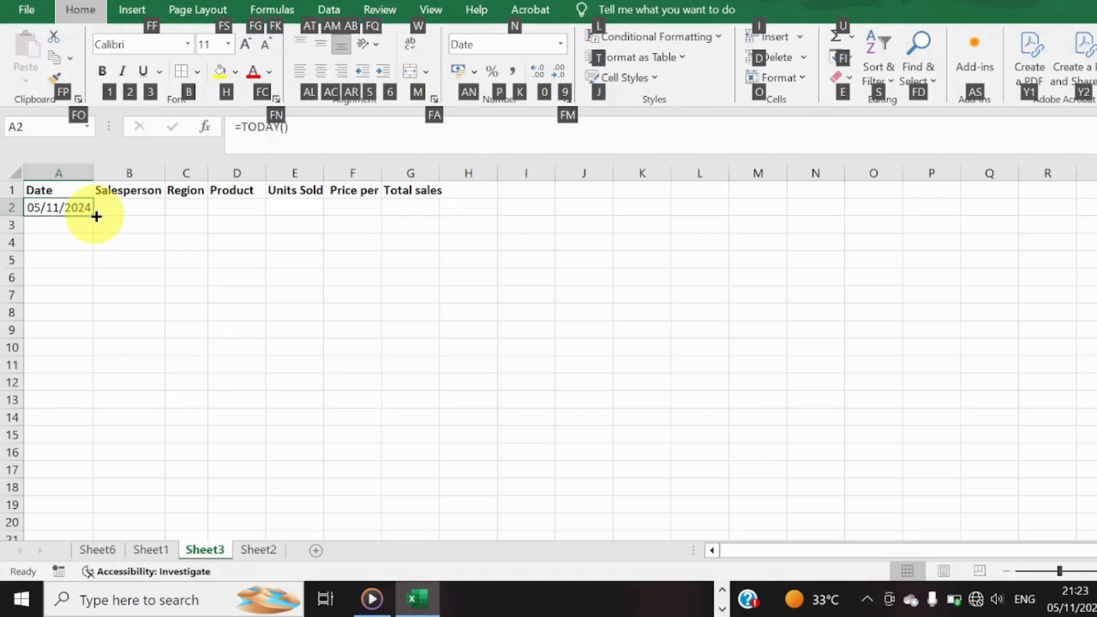
key(i)
key(s)
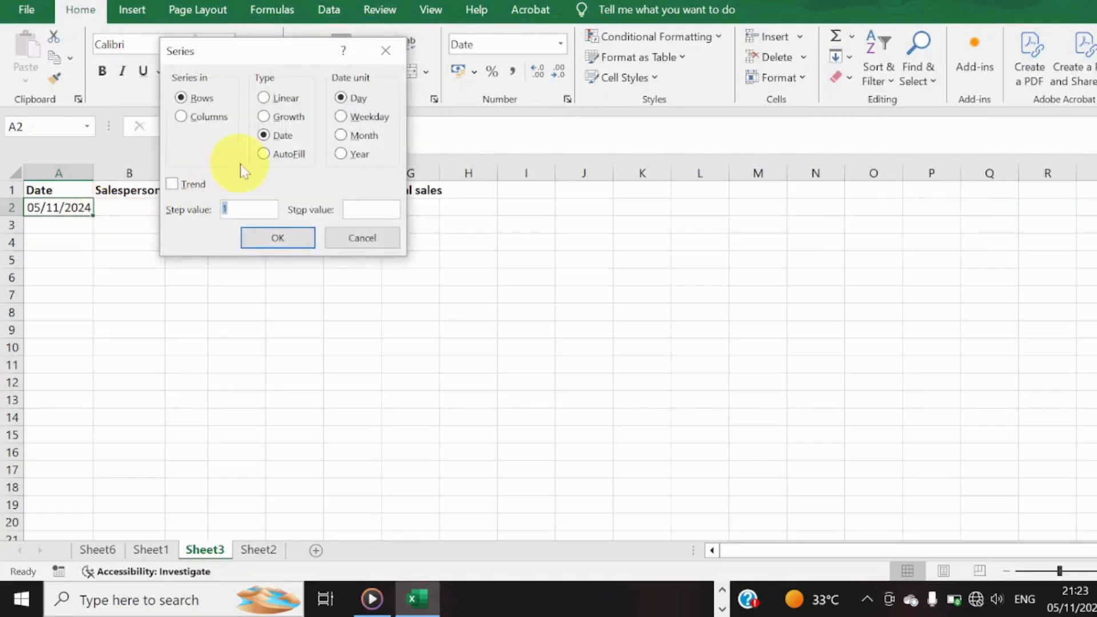
click(182, 116)
click(184, 116)
click(348, 137)
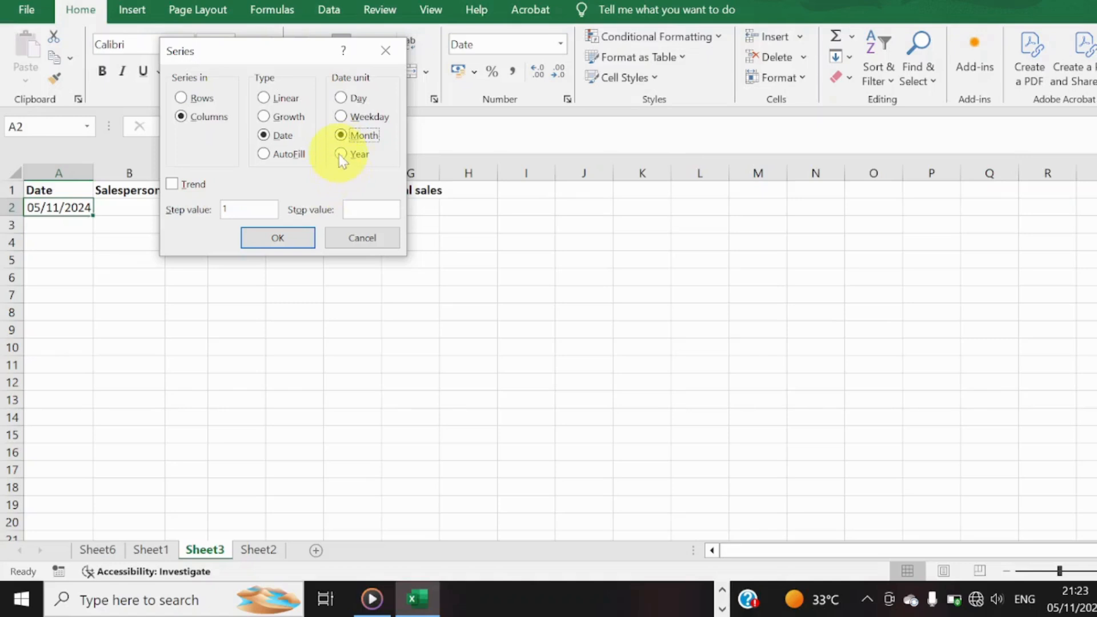
click(360, 209)
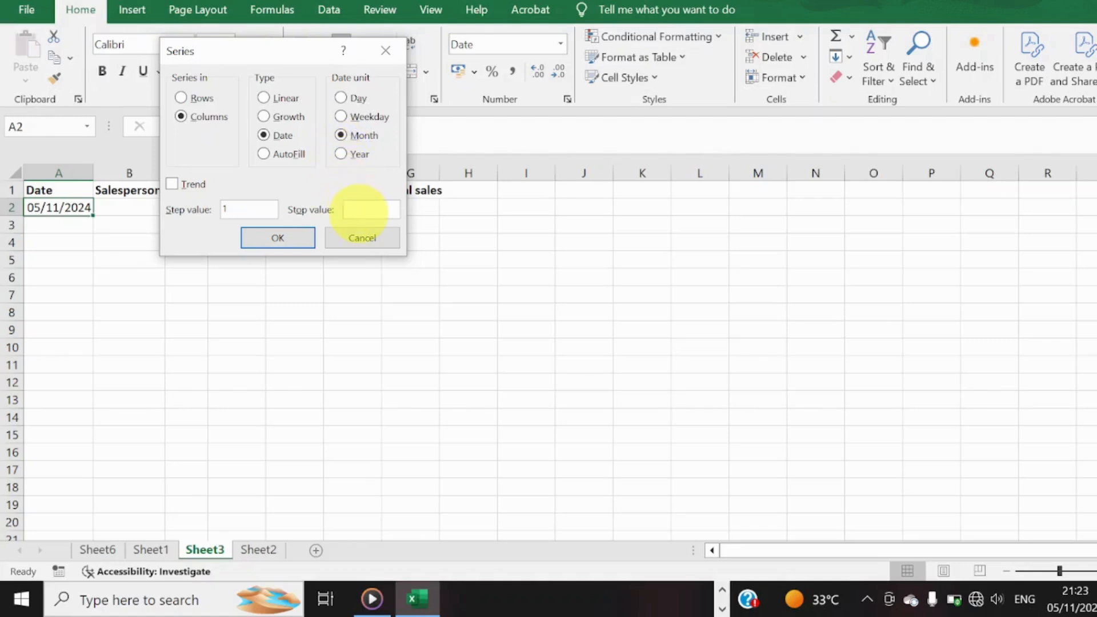
text(31/12/2025)
click(292, 240)
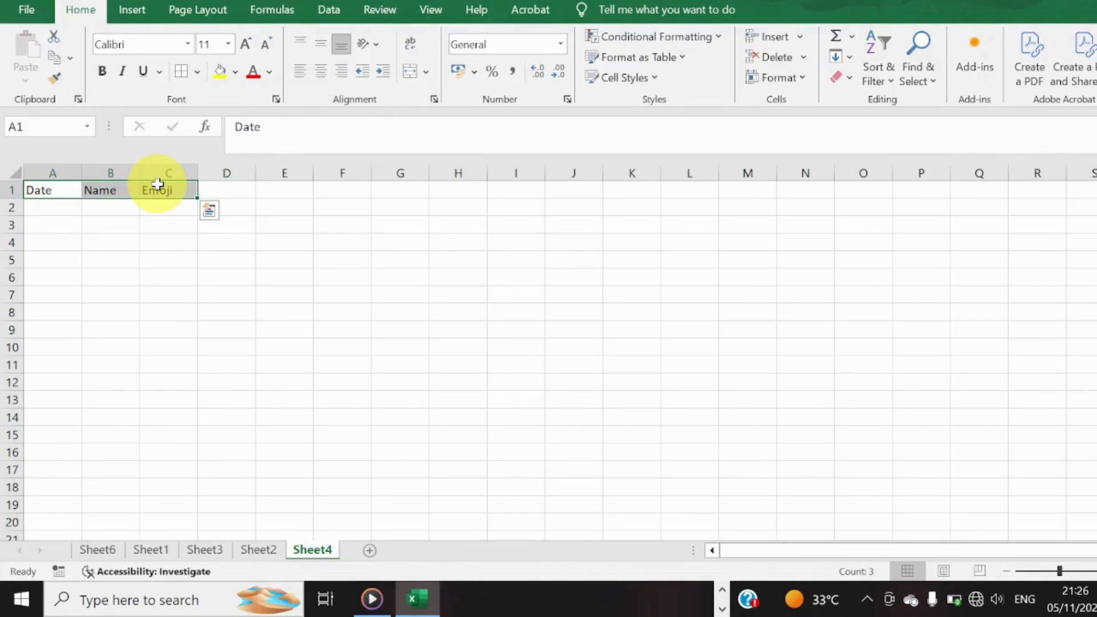
Make the row with the Date, Name and Emoji headers bold on Sheet4.
click(4, 189)
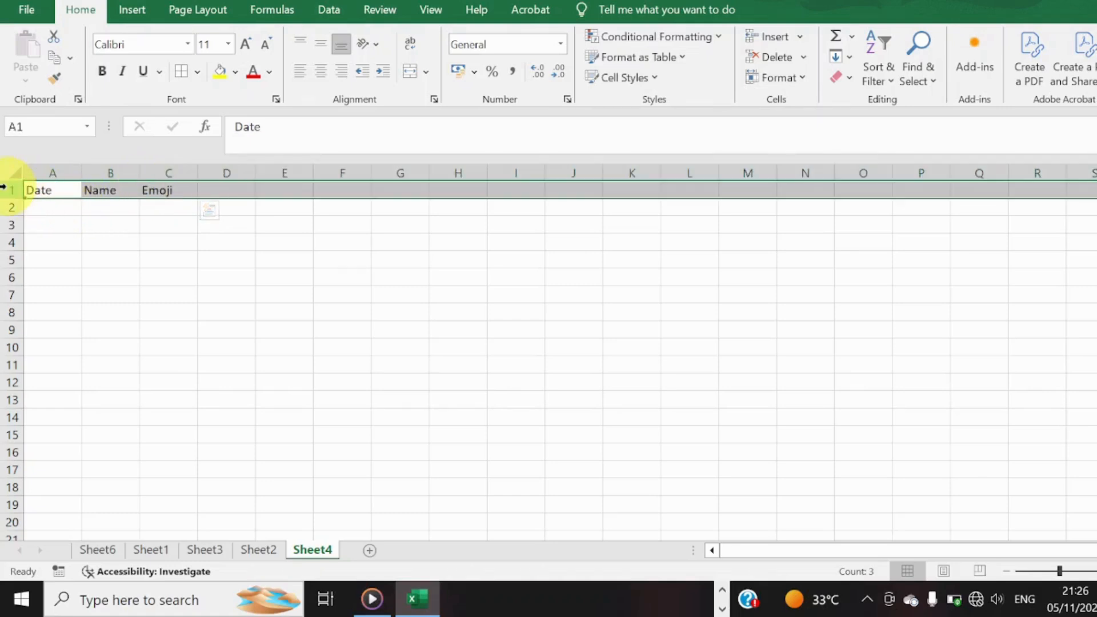
key(ctrl+b)
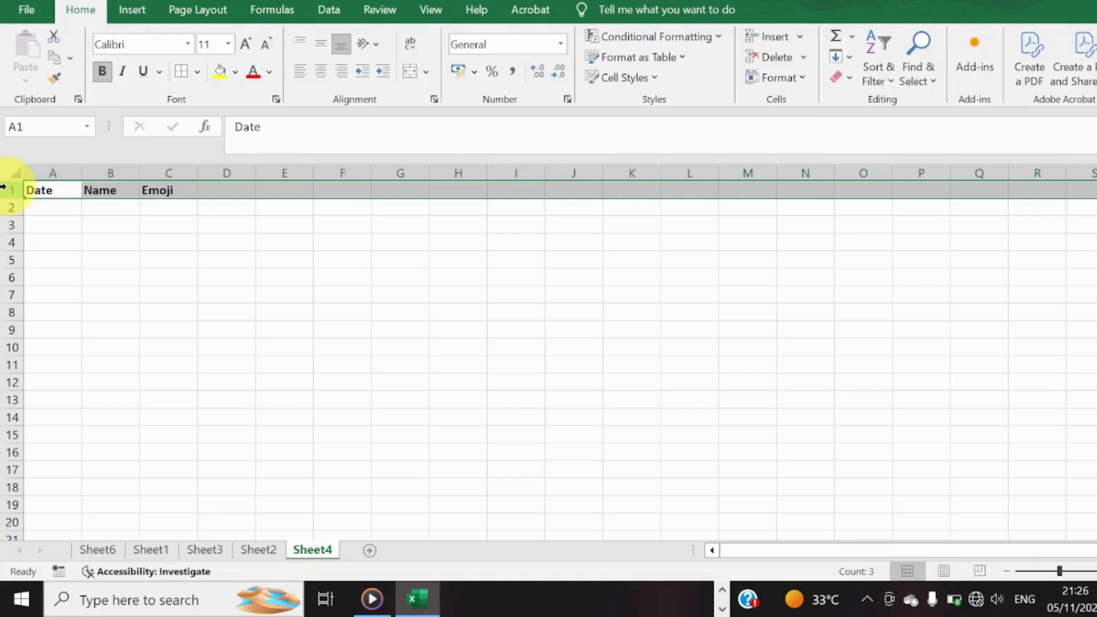
click(51, 188)
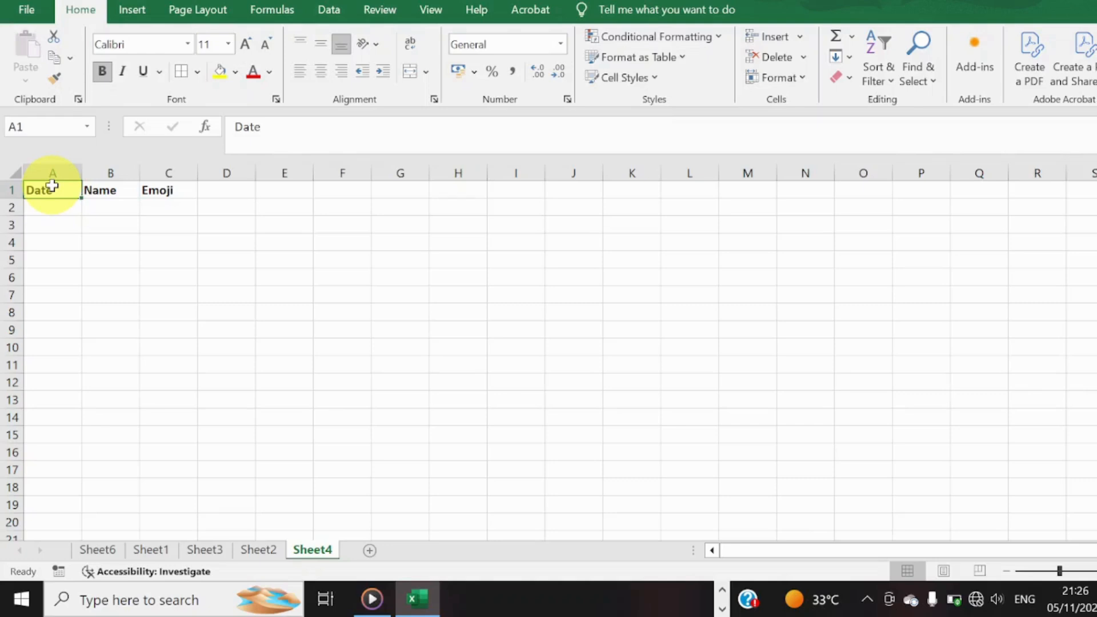
Start a formula-based conditional formatting rule for columns A to C with the formula =$A2.
drag(49, 172, 165, 173)
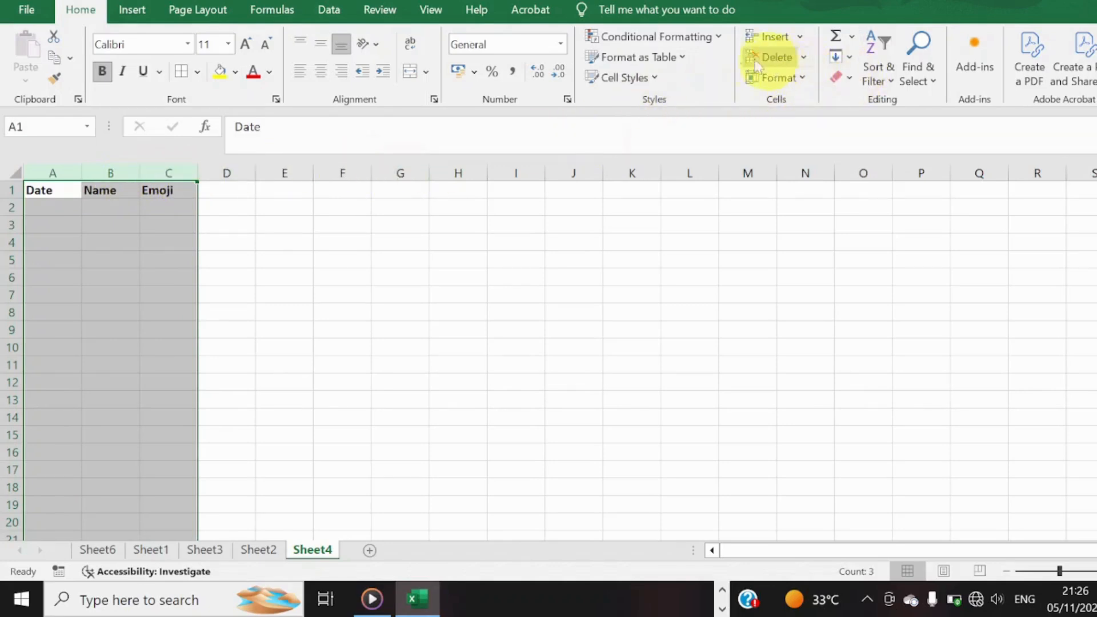
click(721, 40)
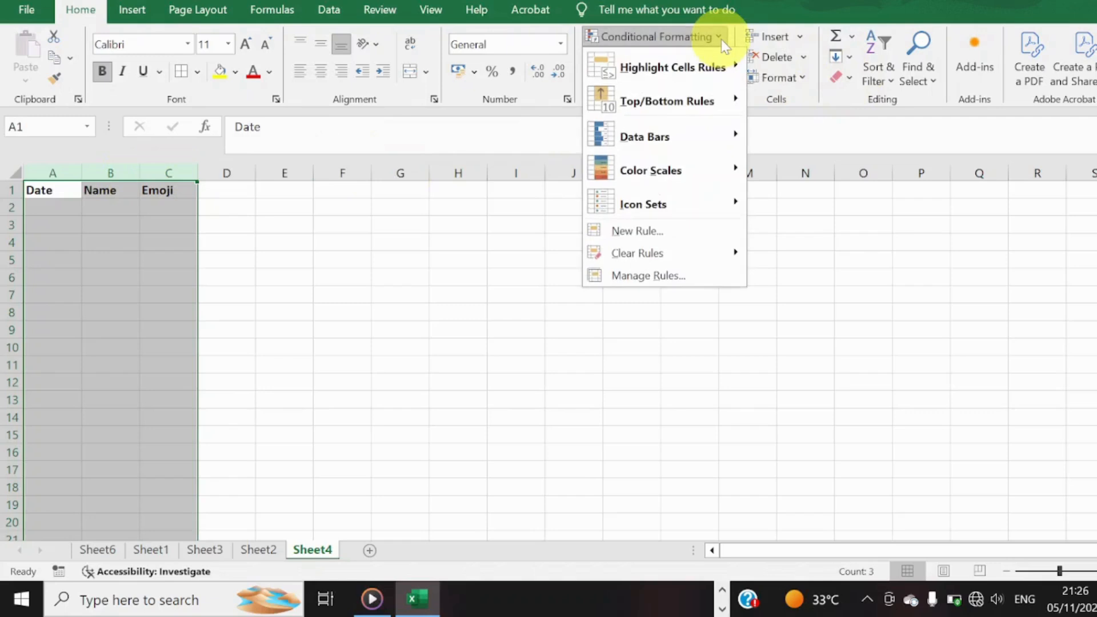
click(694, 231)
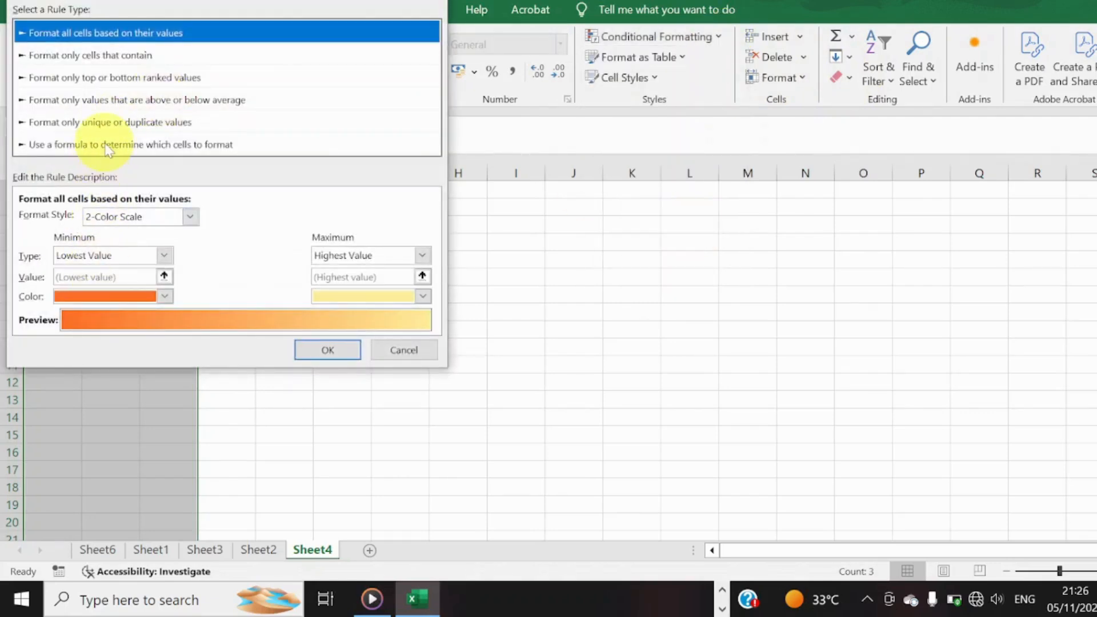
click(109, 146)
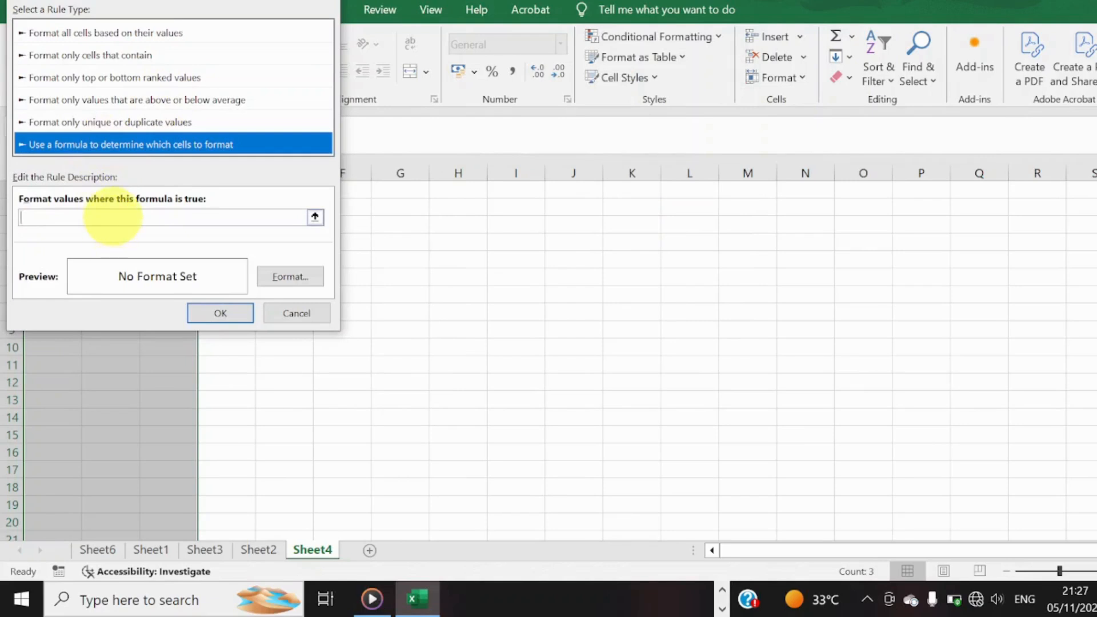
click(112, 216)
text(=$)
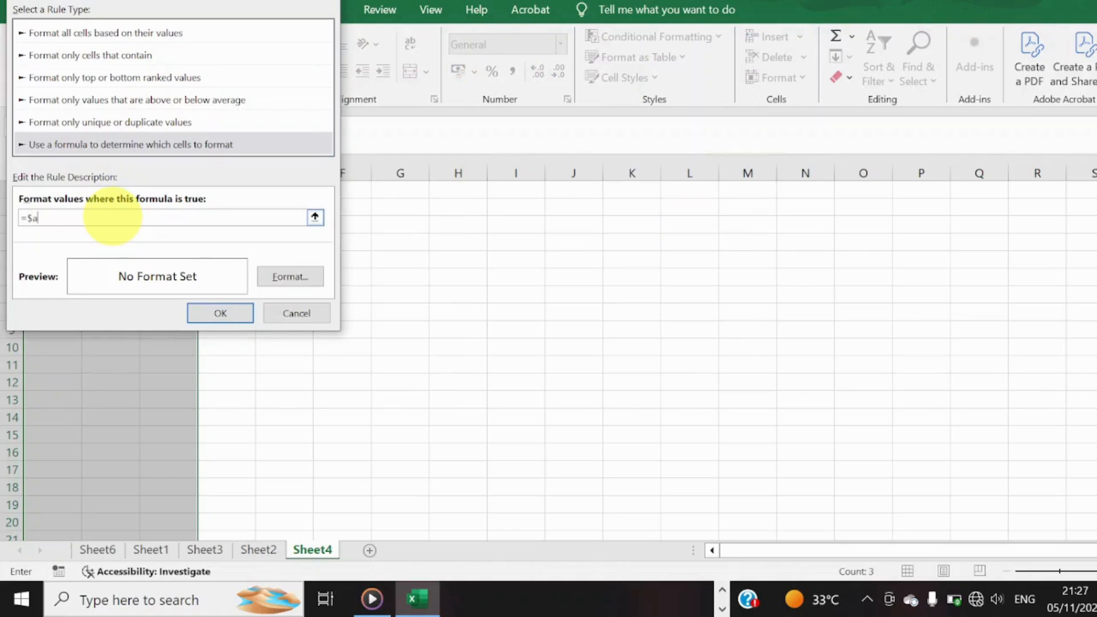
text(A2)
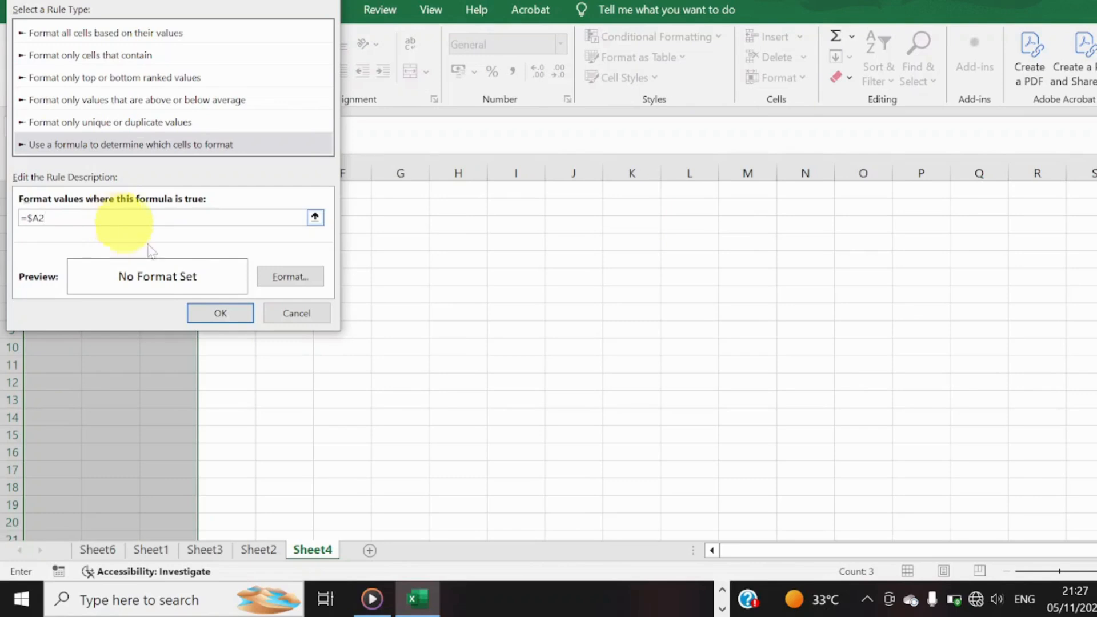
Give the =$A2 rule an outline border format, apply it to columns A to C, and select cell A2.
click(295, 282)
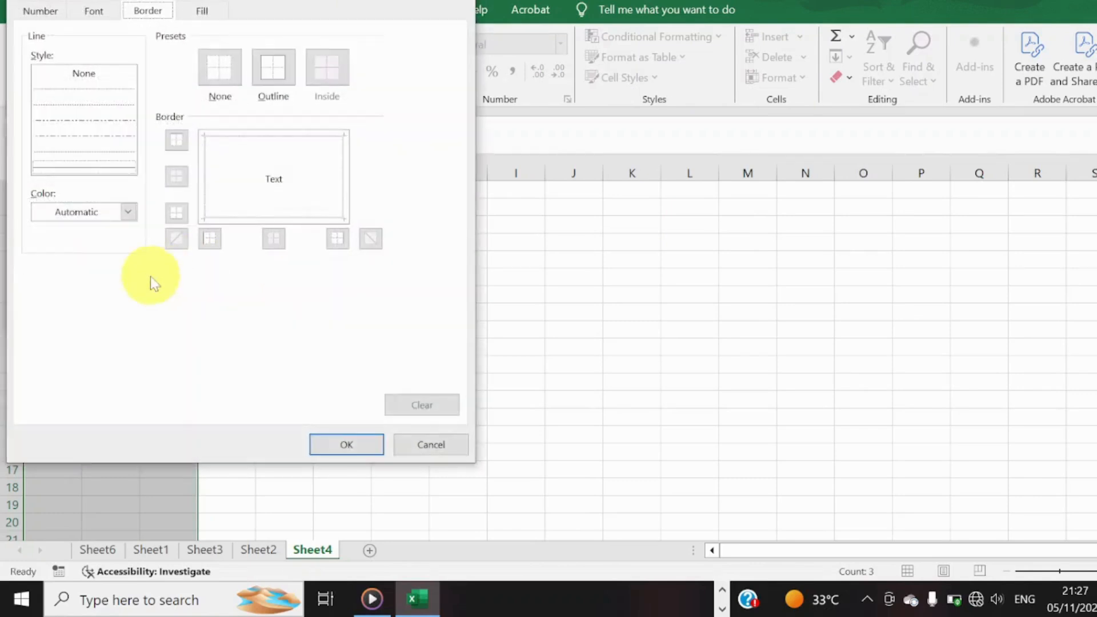
click(270, 63)
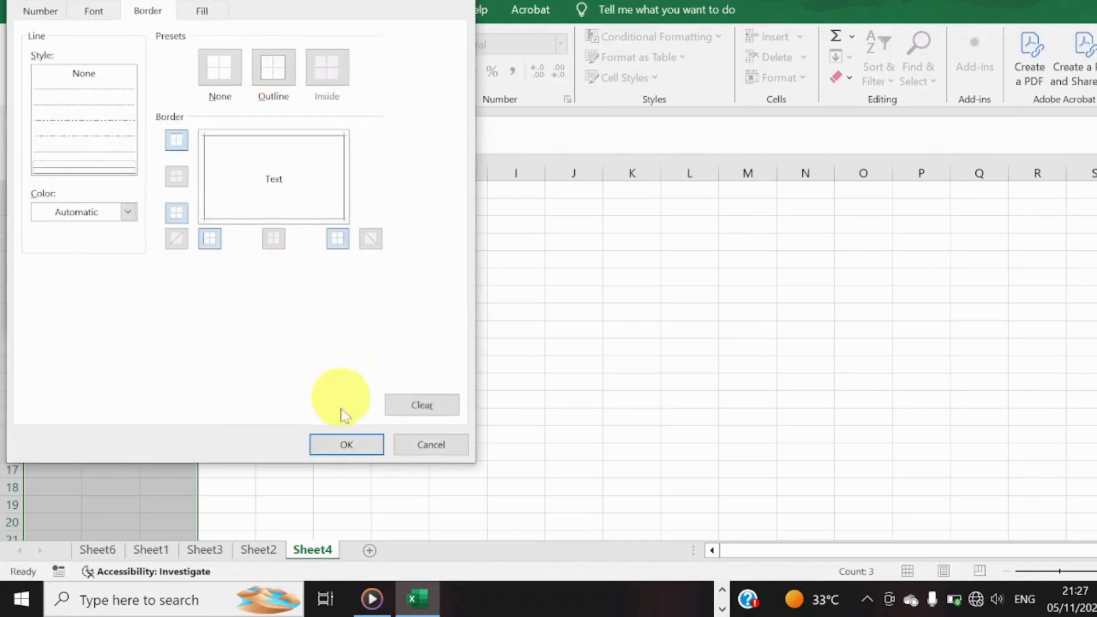
click(344, 443)
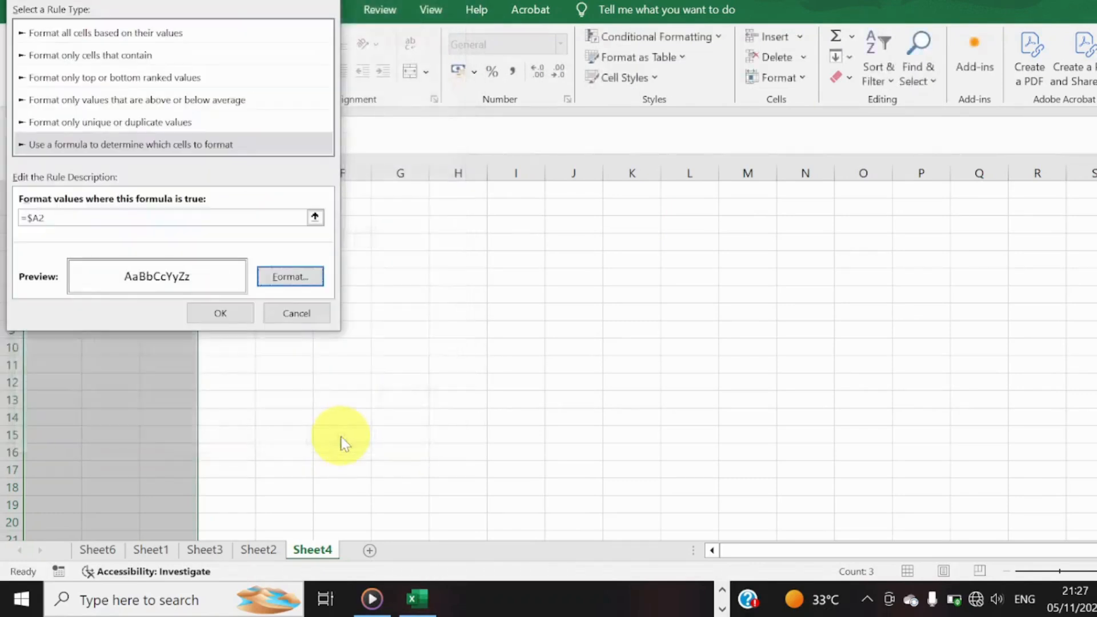
click(204, 314)
click(75, 207)
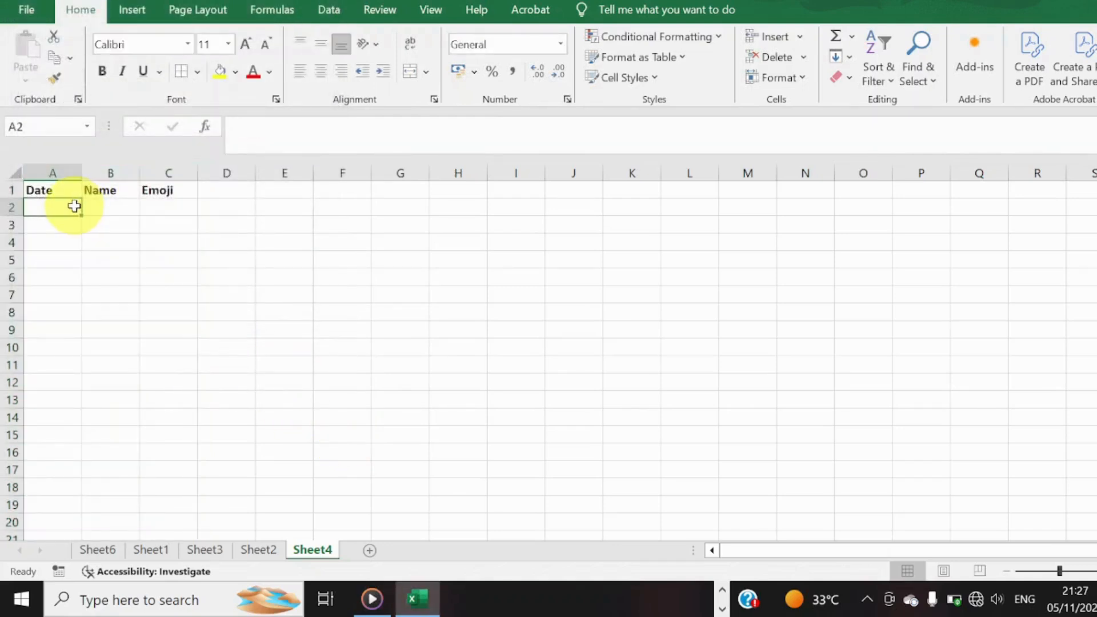
Enter the date 5/11/2024 in cell A2 under the Date header.
text(5/11/2024)
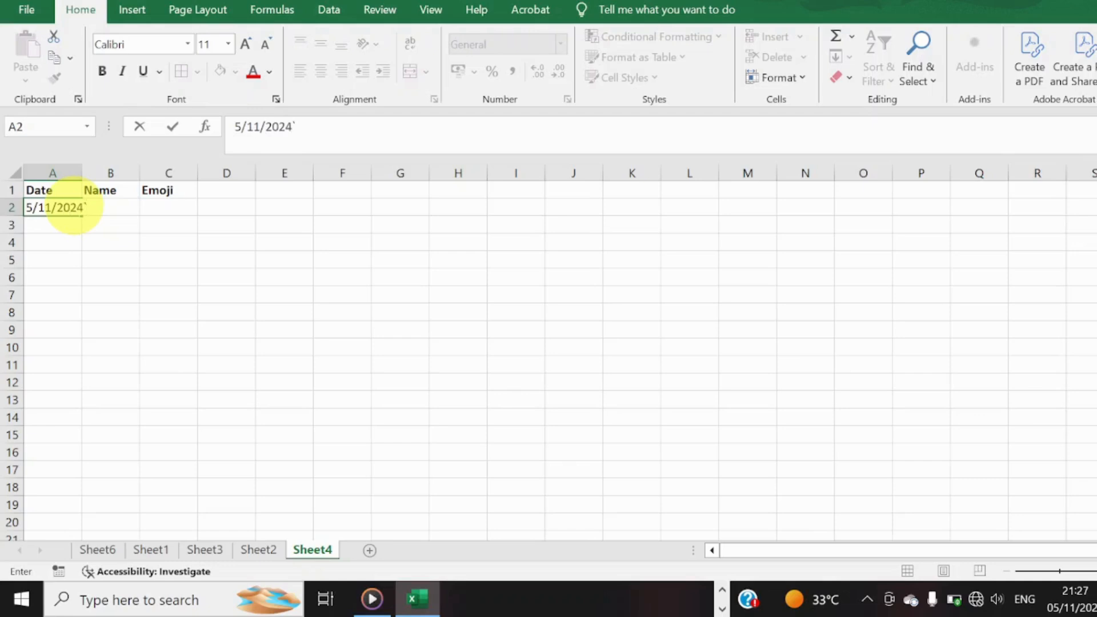
key(Tab)
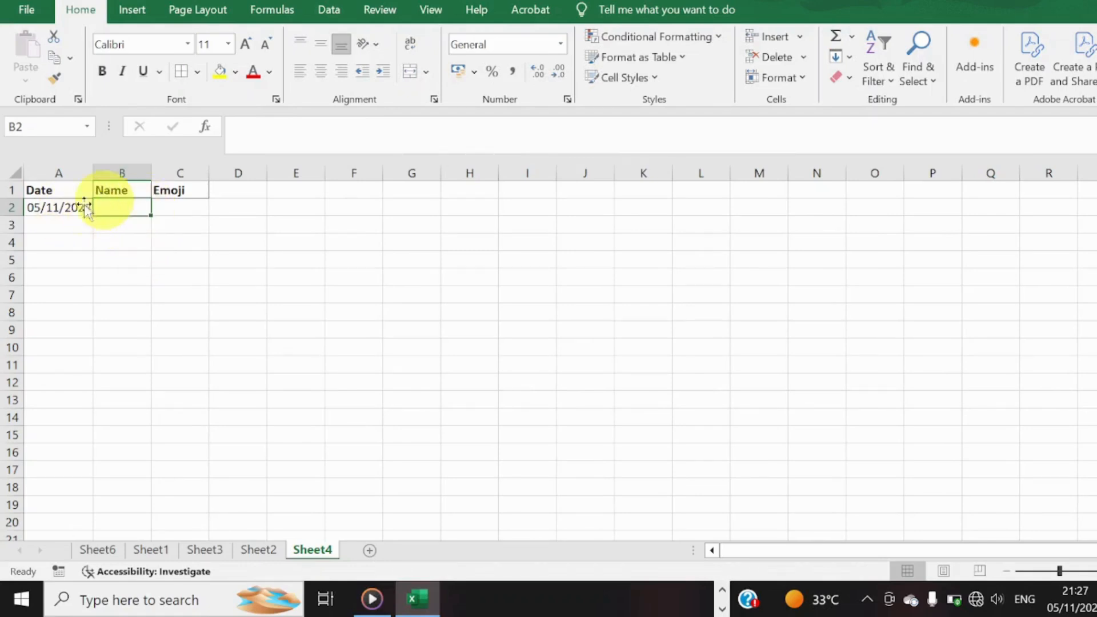
click(160, 250)
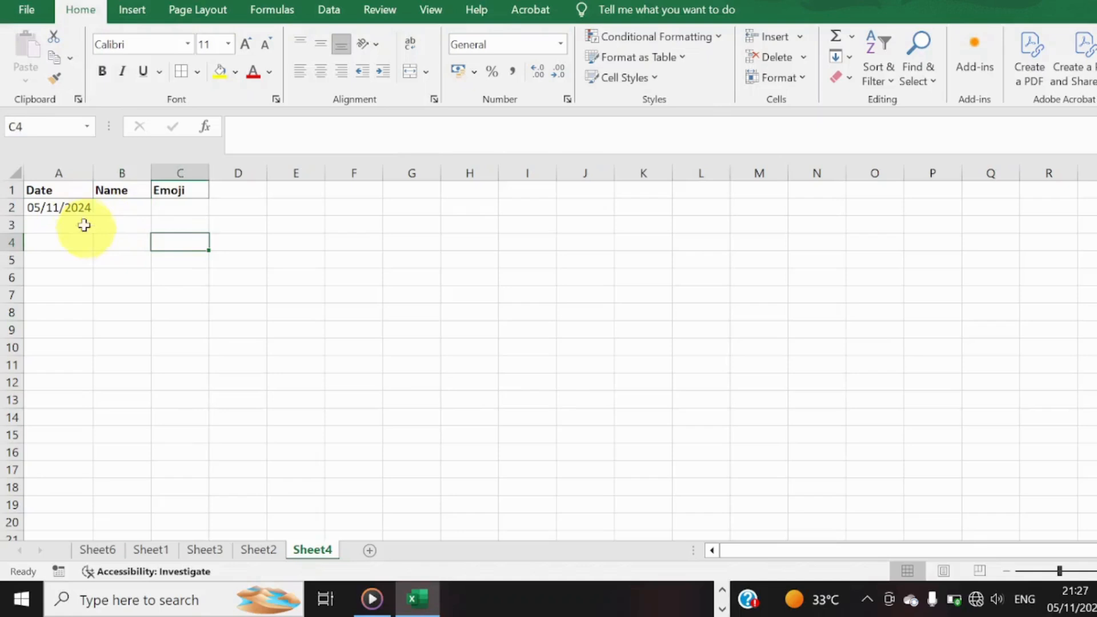
click(80, 222)
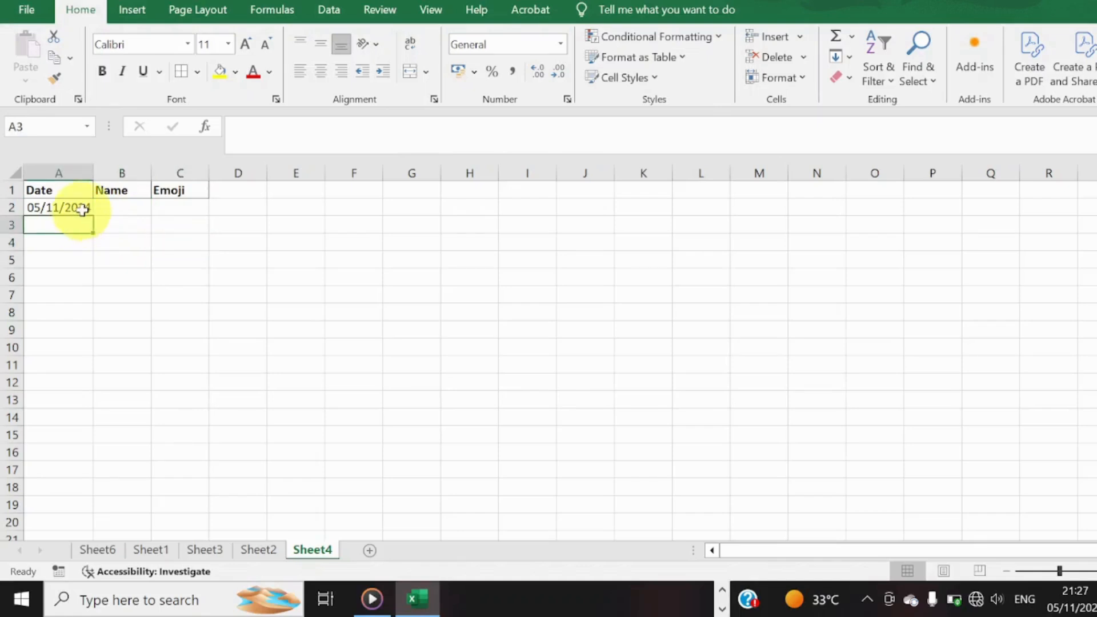
Fill consecutive daily dates down column A from A2 through A13, ending at 16/11/2024.
click(81, 208)
key(Return)
click(80, 208)
drag(93, 216, 93, 245)
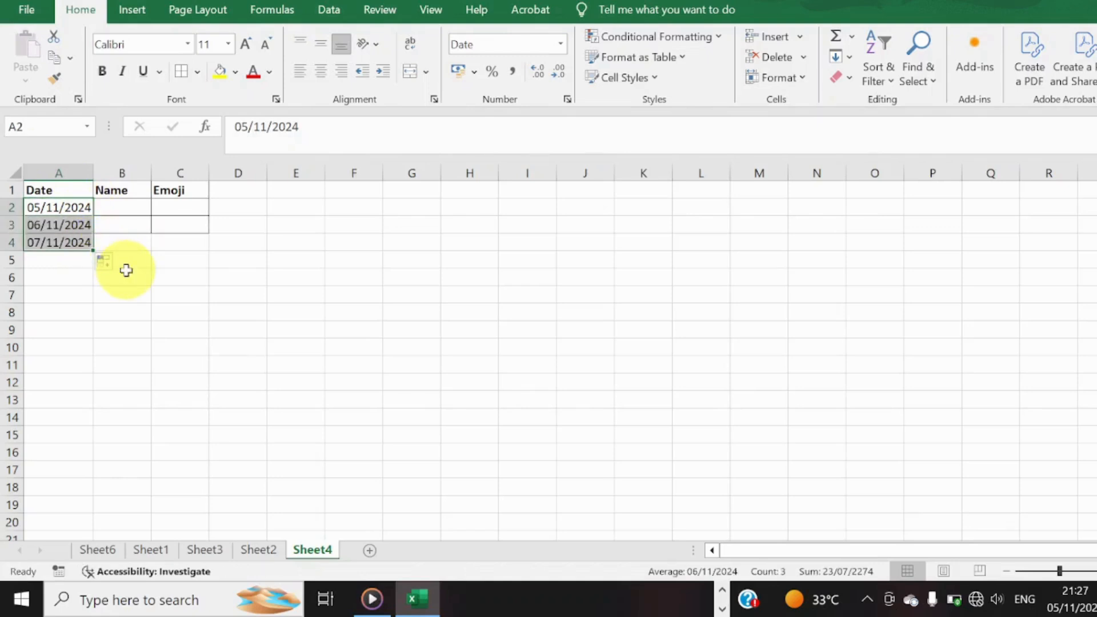
drag(93, 249, 91, 364)
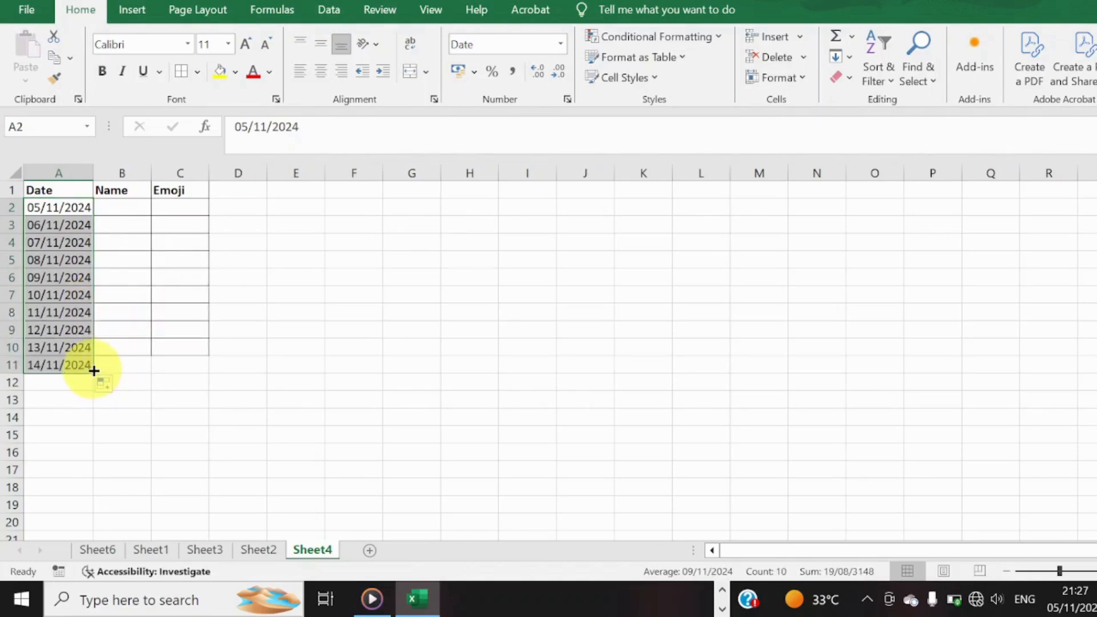
drag(93, 372, 95, 405)
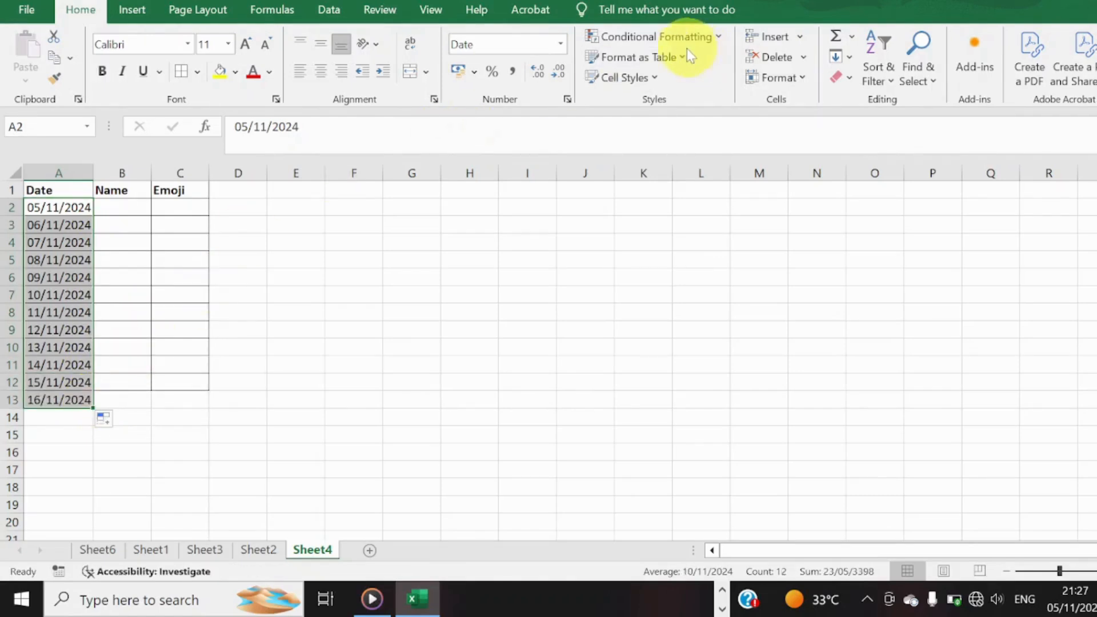
click(726, 42)
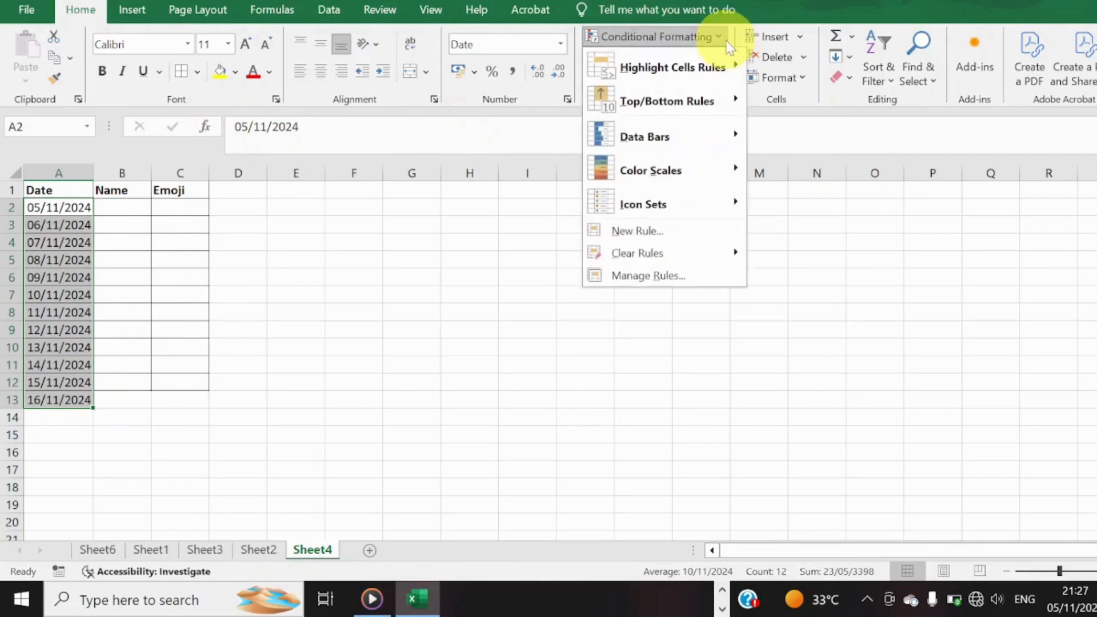
click(660, 233)
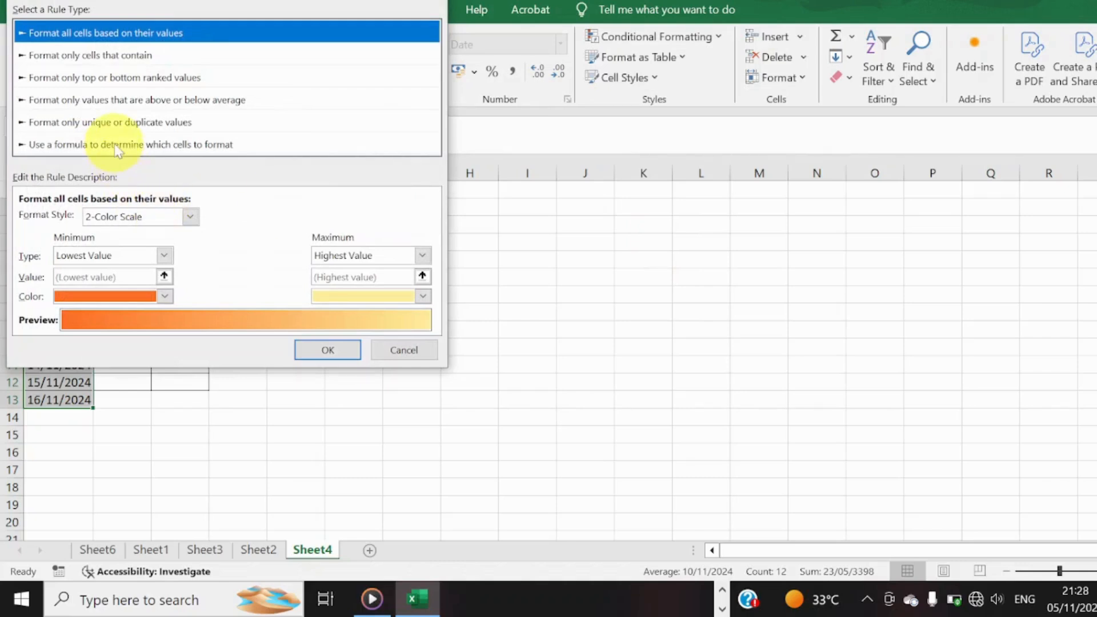
click(394, 350)
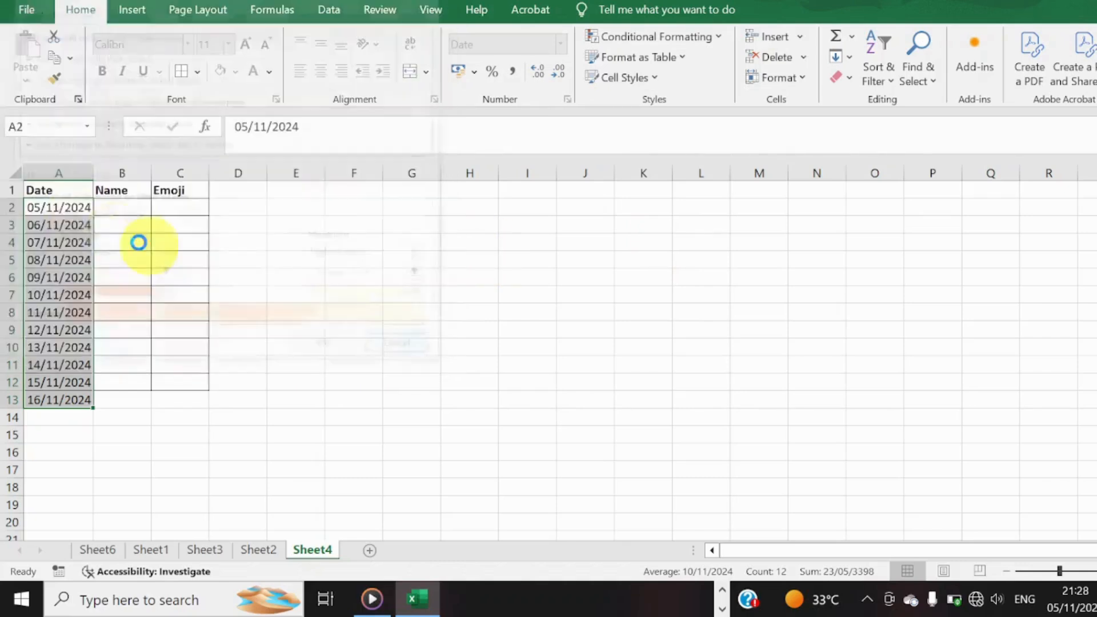
Start a formula-based conditional formatting rule for columns A to C with the formula =$A1.
click(47, 190)
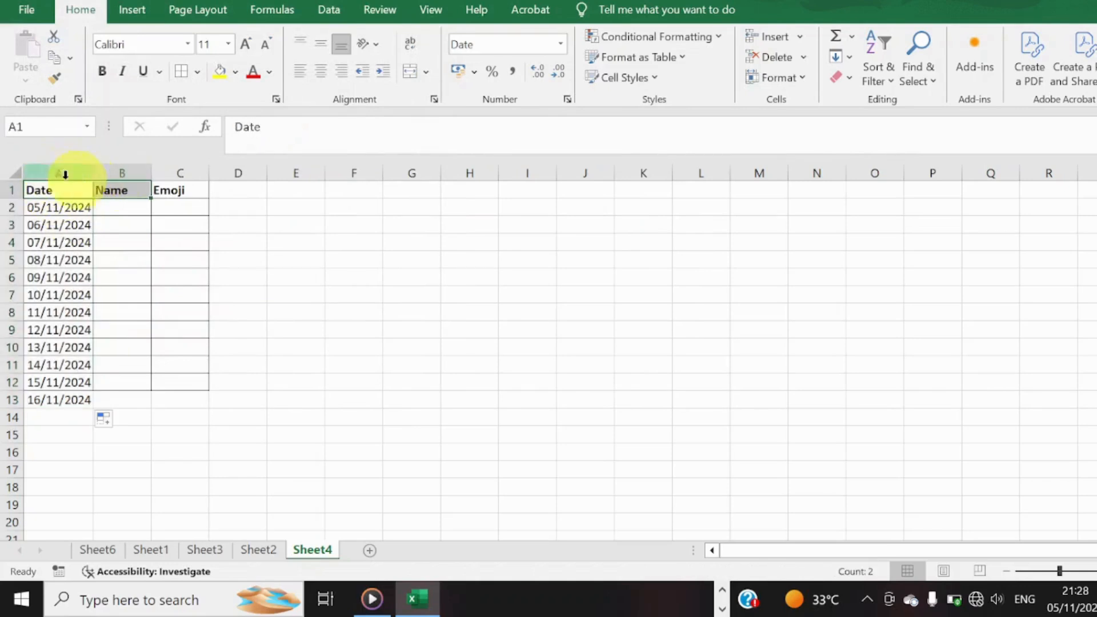
drag(73, 172, 199, 175)
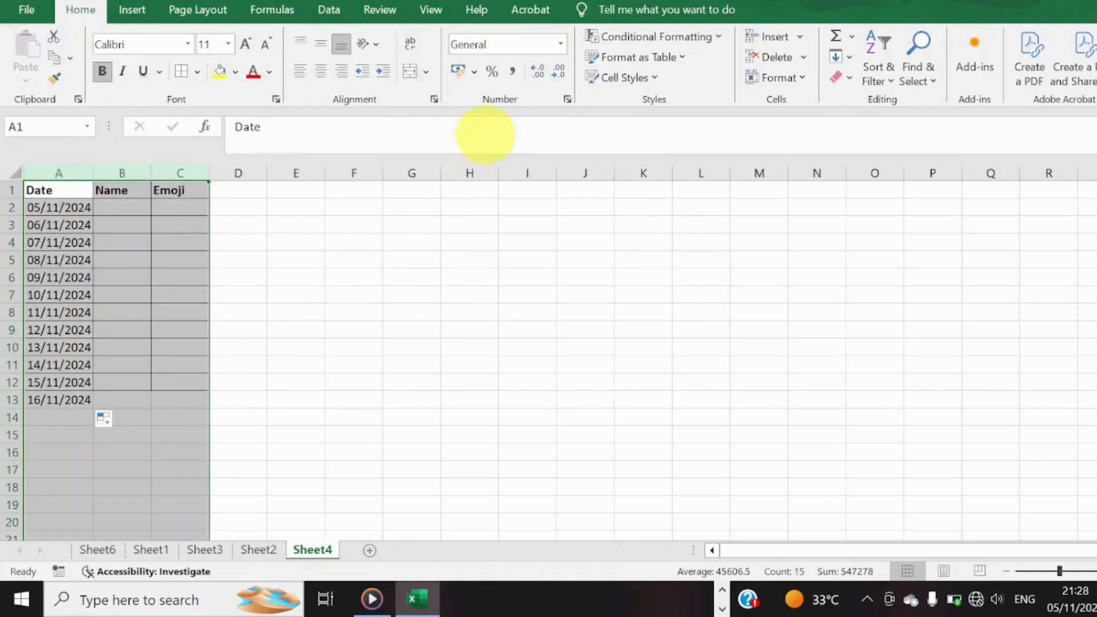
click(704, 37)
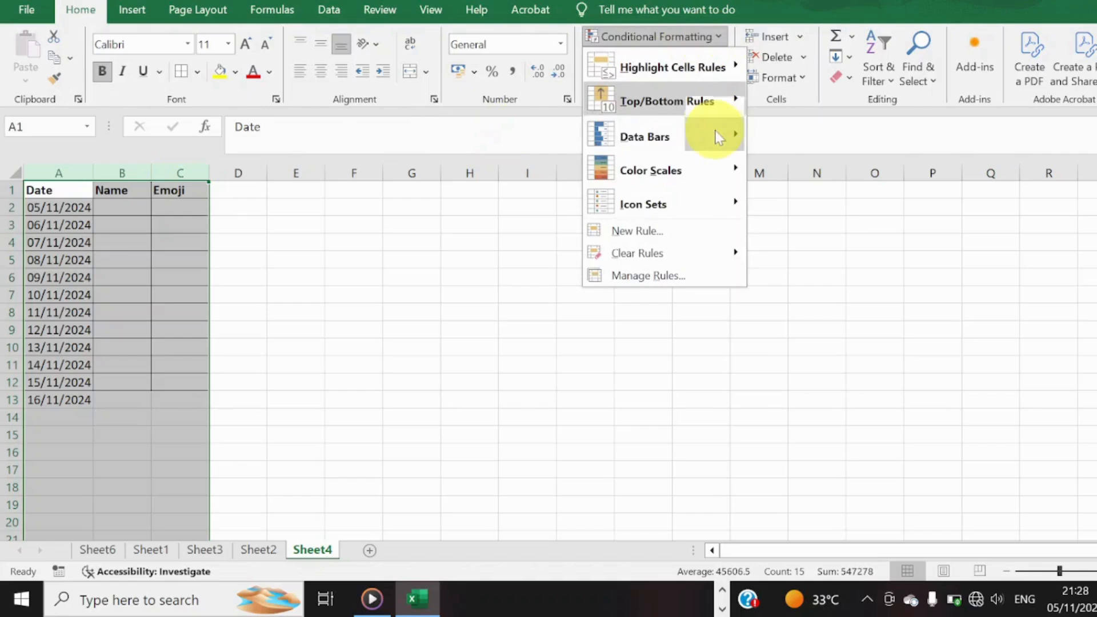
click(710, 230)
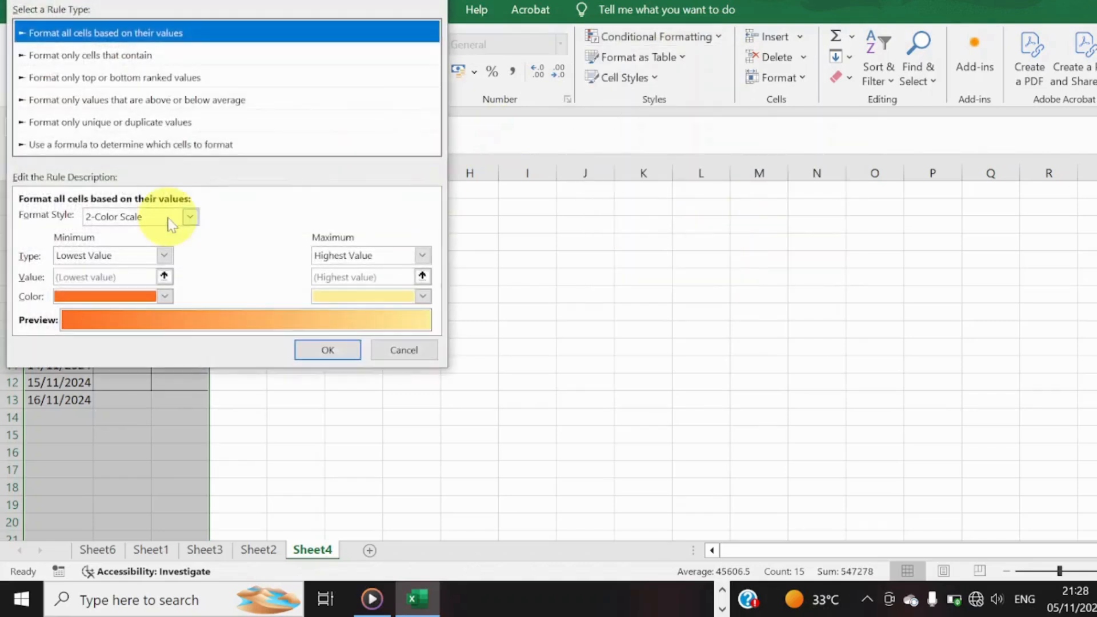
click(143, 145)
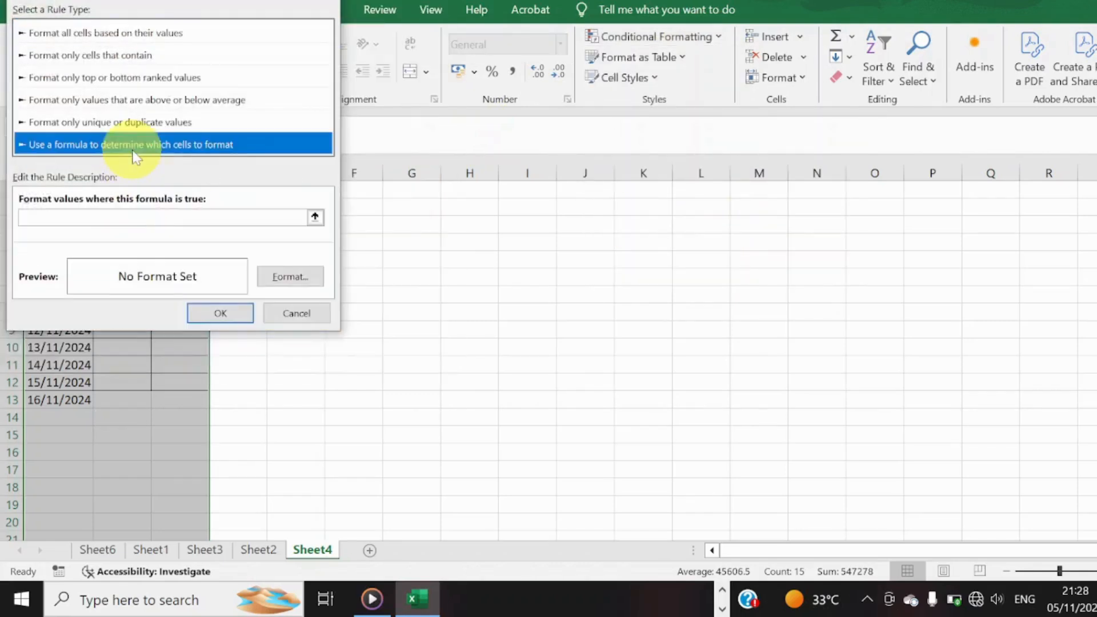
click(162, 218)
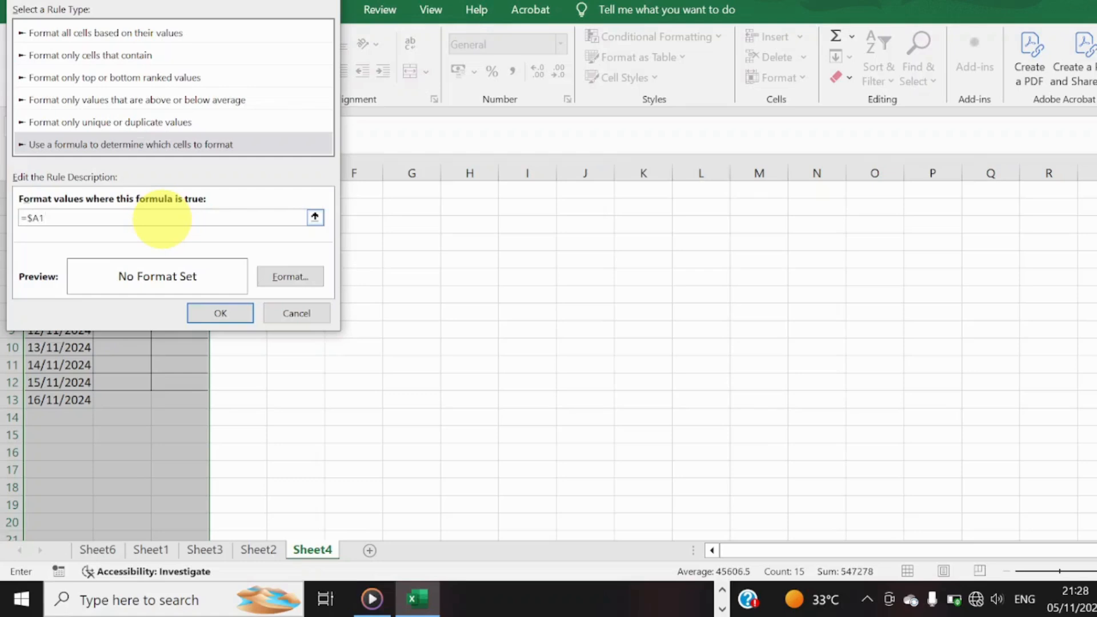
text(=$A1)
Give the =$A1 rule an outline border format and apply it to columns A to C.
click(289, 276)
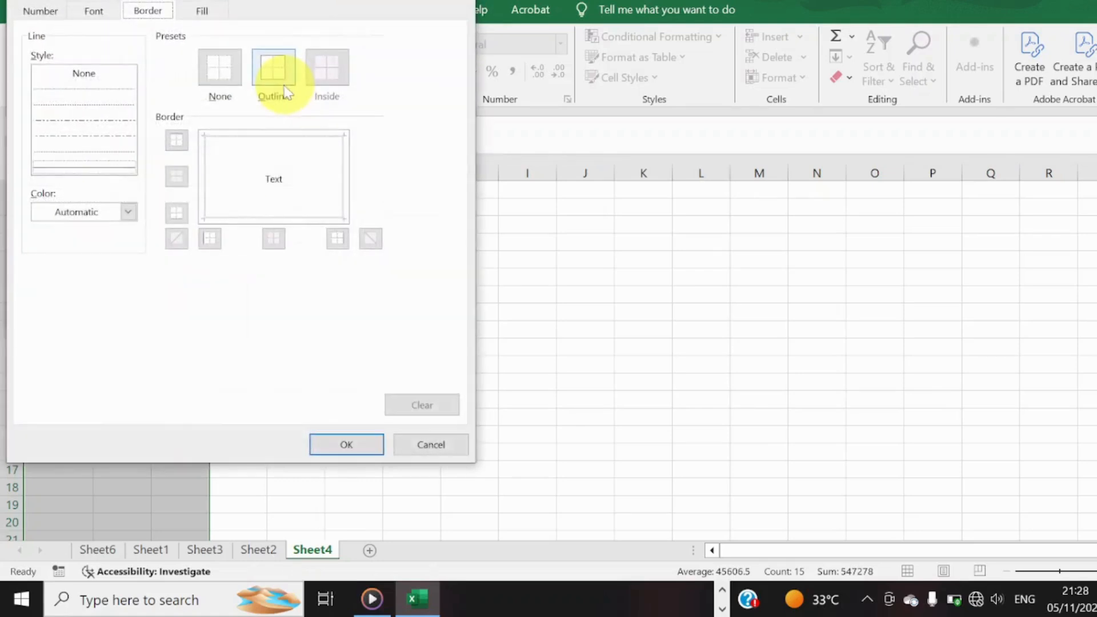
click(277, 76)
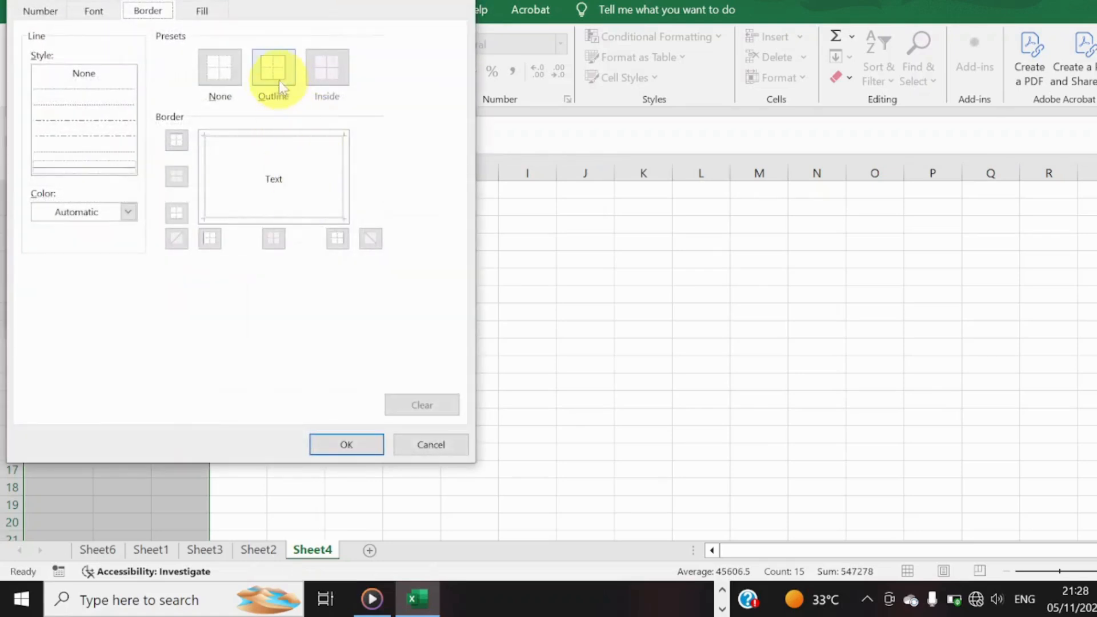
click(362, 445)
click(223, 307)
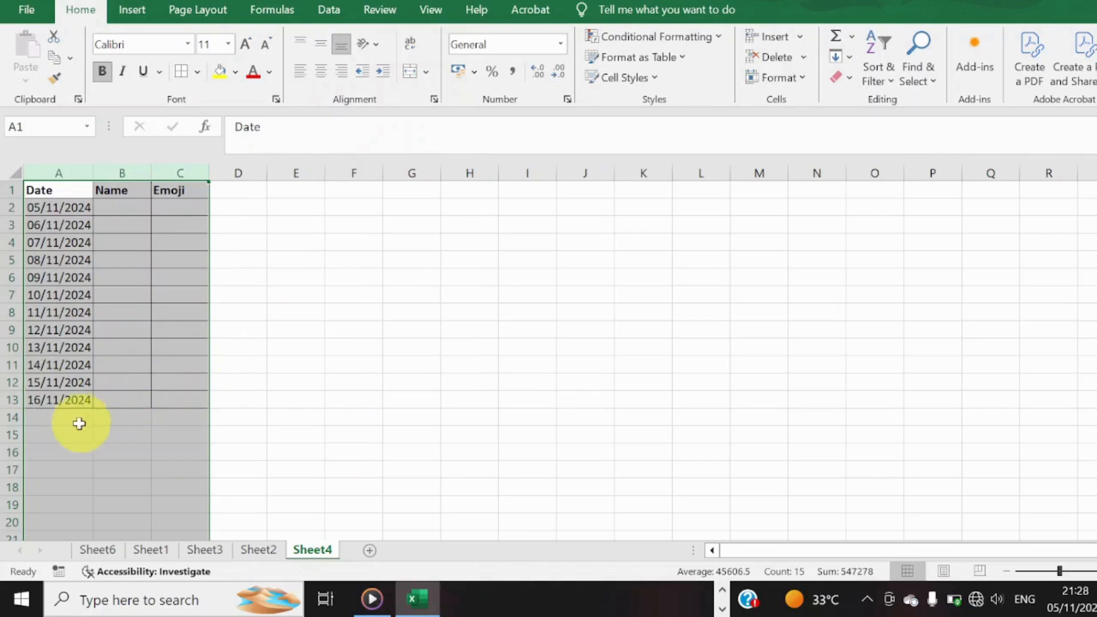
Extend the daily dates in column A from A13 down to 23/11/2024 in A20.
click(73, 402)
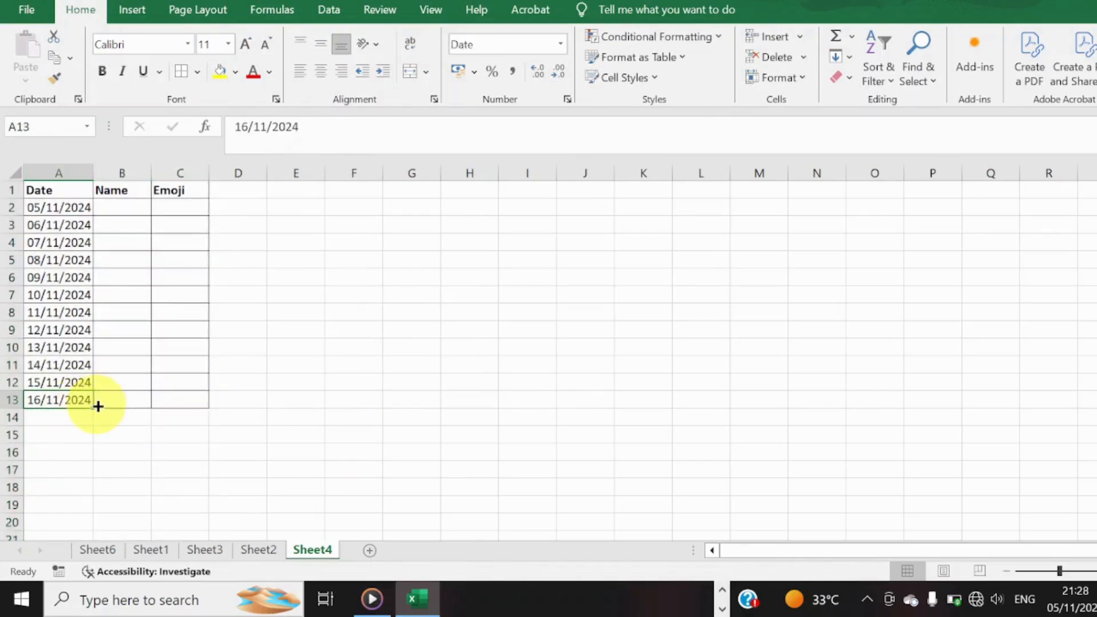
drag(97, 407, 111, 537)
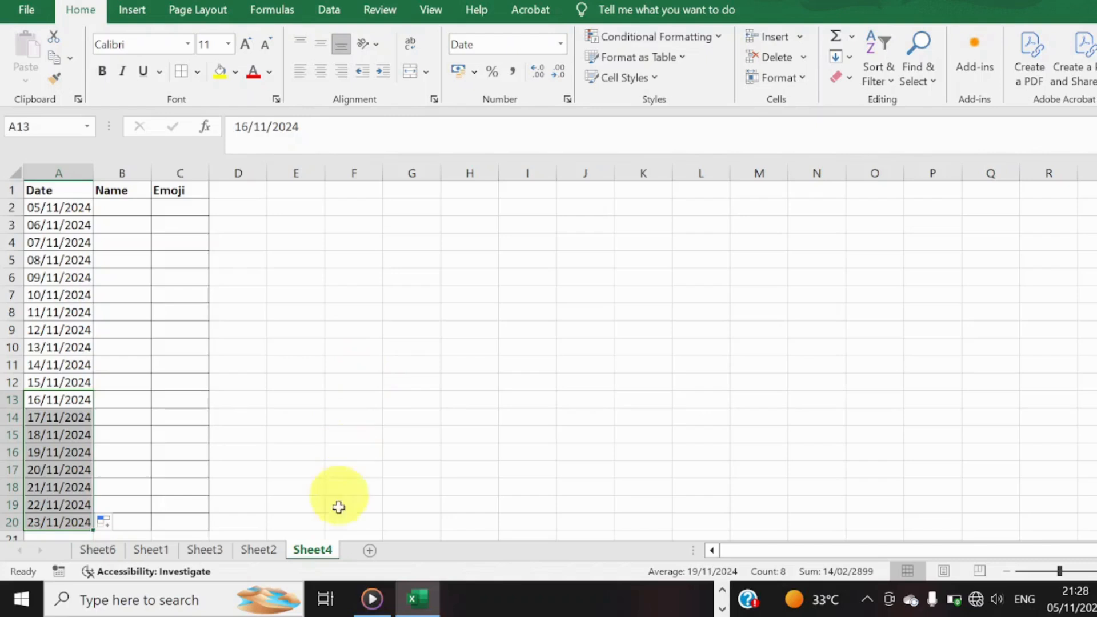
Add a new worksheet and start a formula-based conditional formatting rule for its columns A to F with the formula =$A1.
click(368, 550)
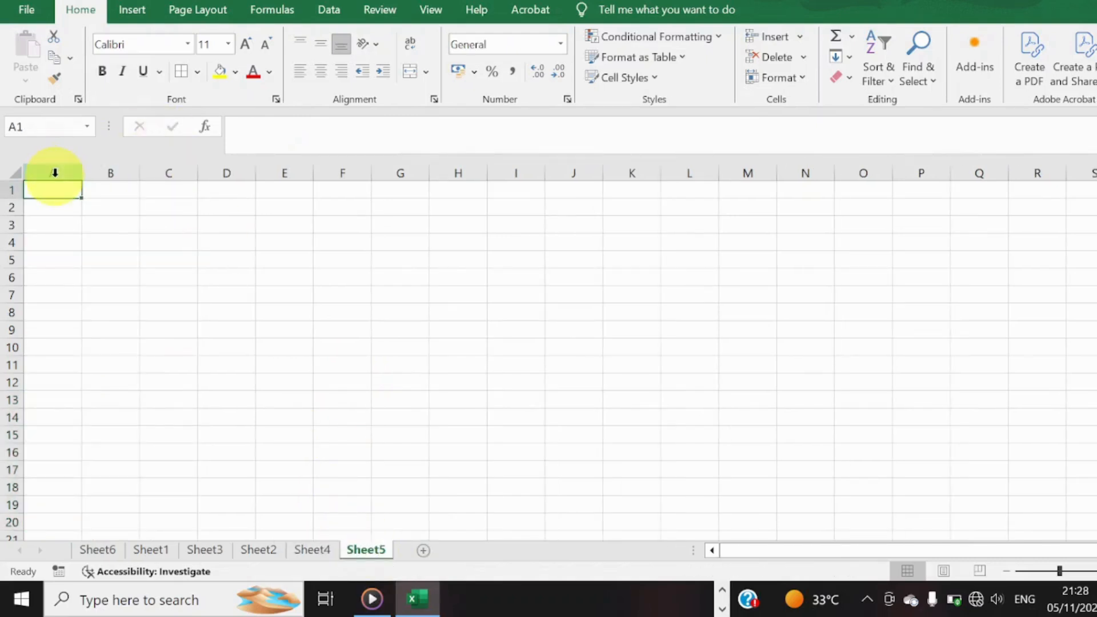
drag(53, 172, 337, 206)
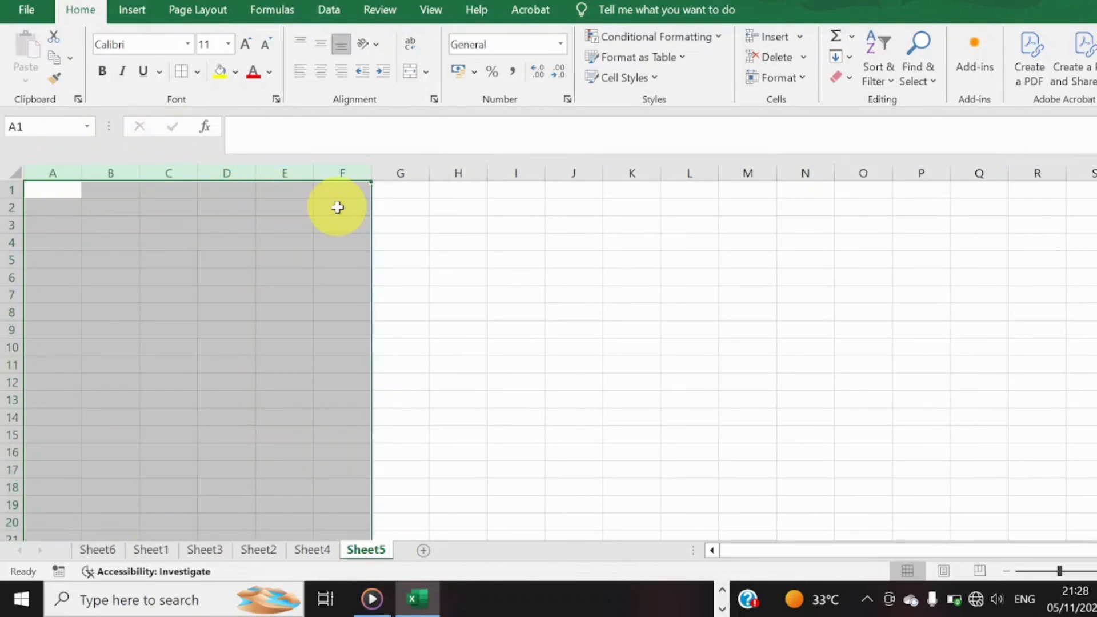
click(721, 40)
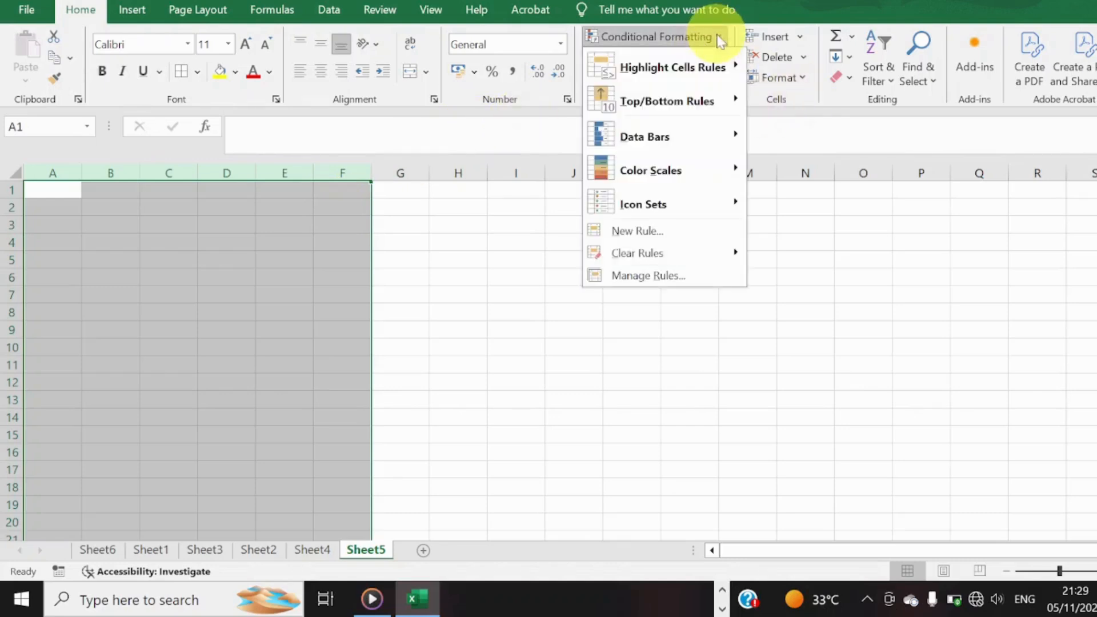
click(687, 239)
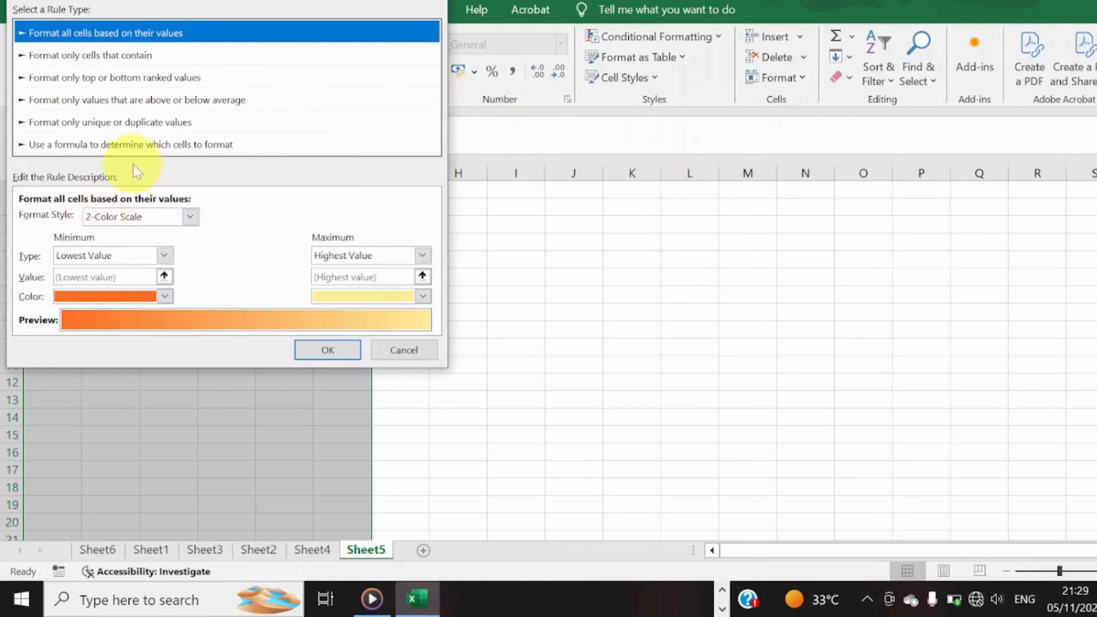
click(123, 144)
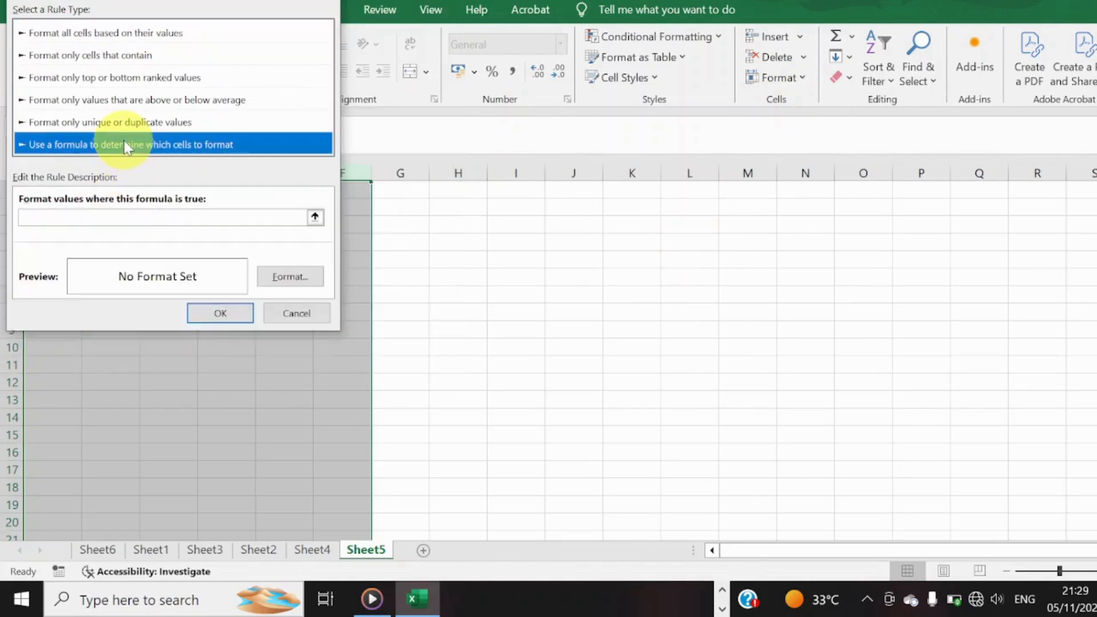
click(138, 223)
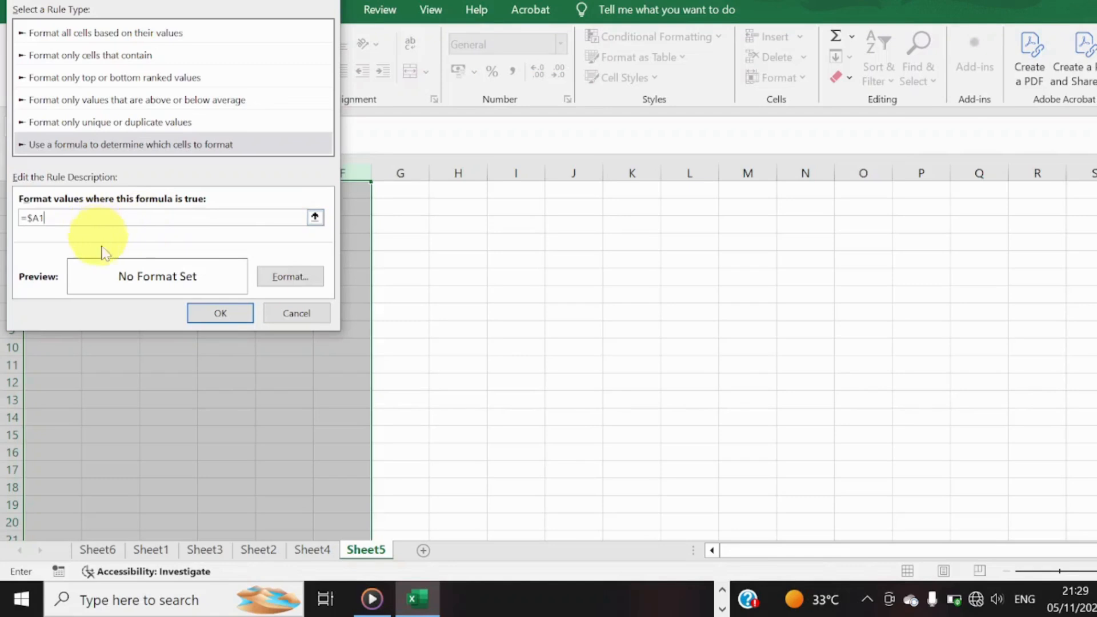
Give the new sheet's =$A1 rule an outline border format and apply it to columns A to F.
click(281, 279)
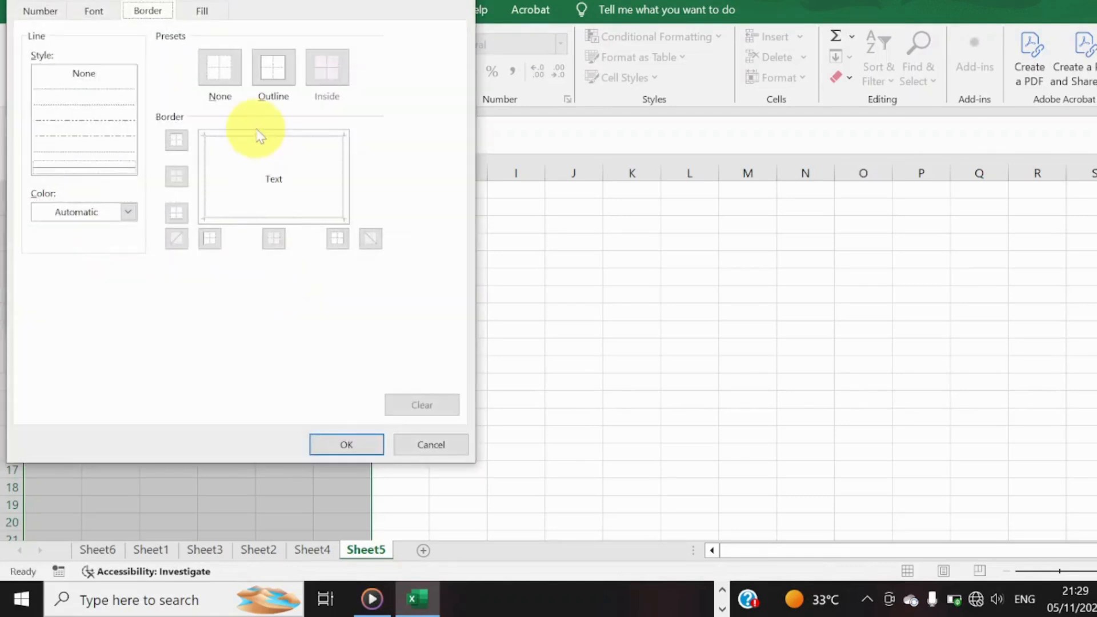
click(273, 70)
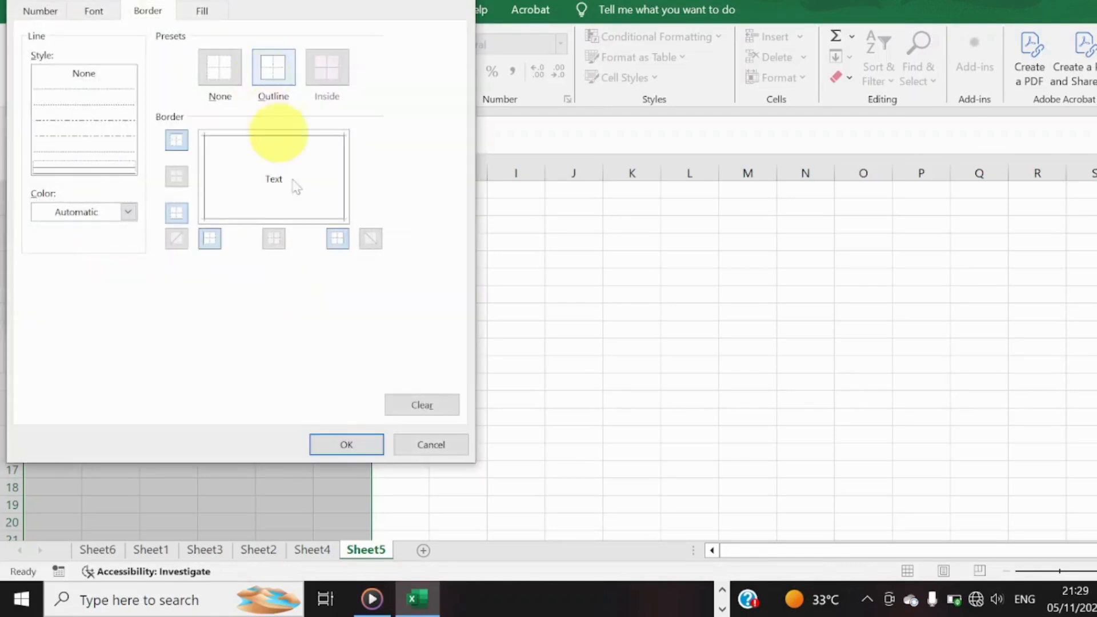
click(363, 443)
click(247, 321)
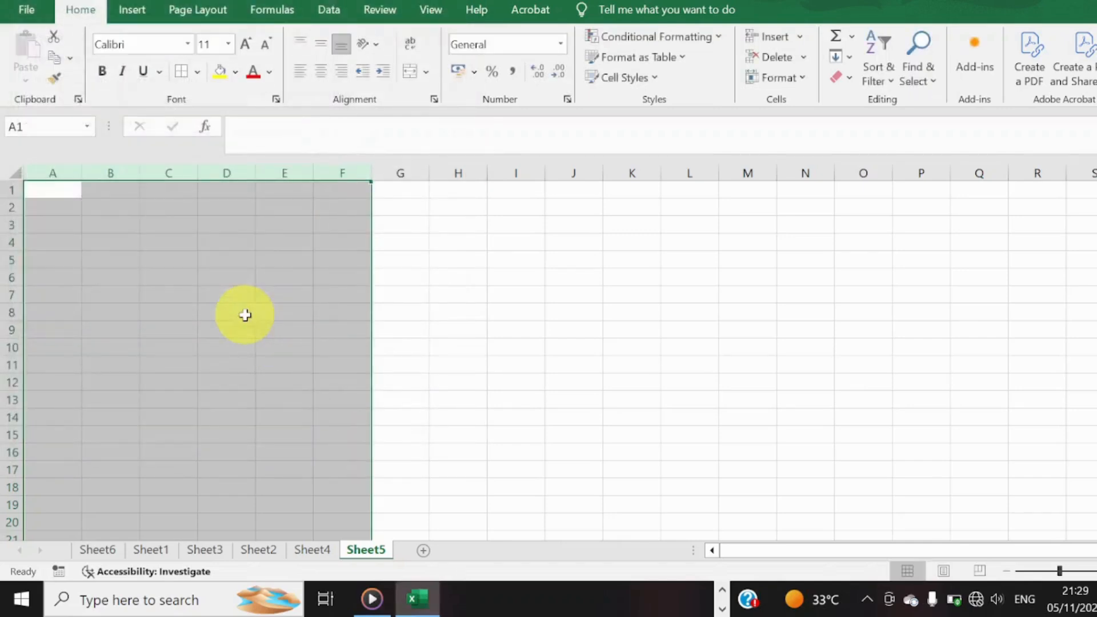
Enter the headers Date, Time, School, Subject and Material in cells A1 to E1 of Sheet5.
click(67, 192)
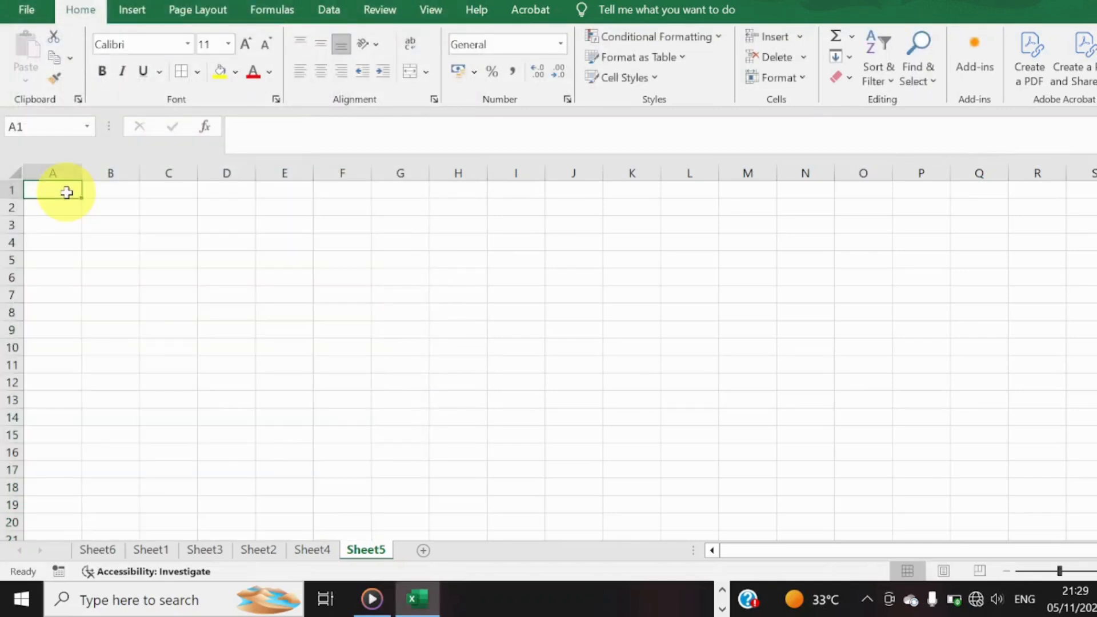
text(dAE)
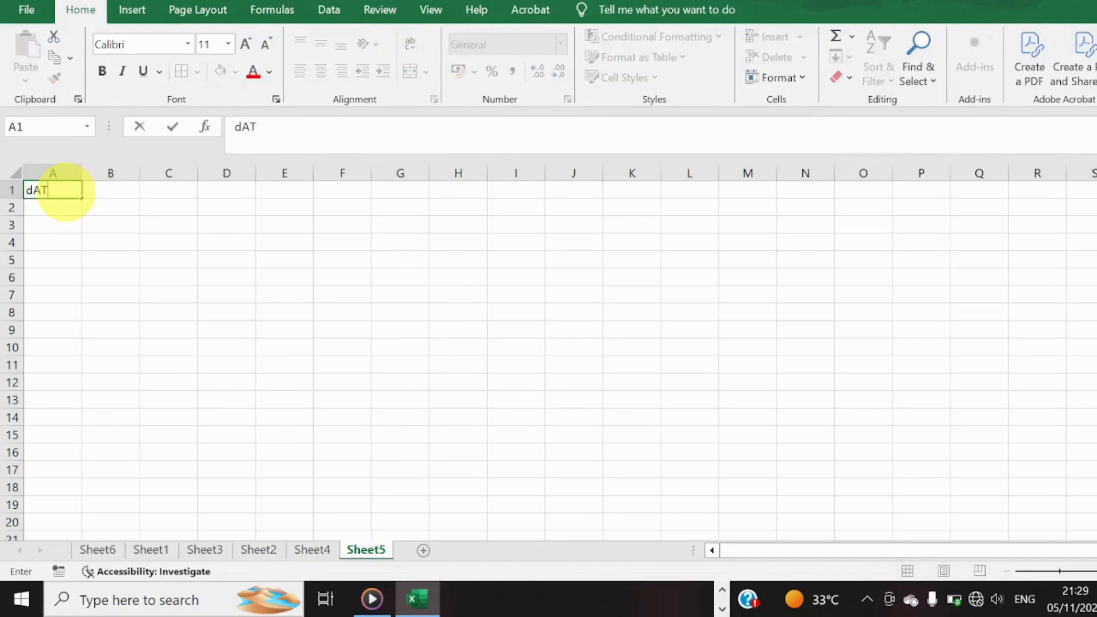
text(E)
key(Tab)
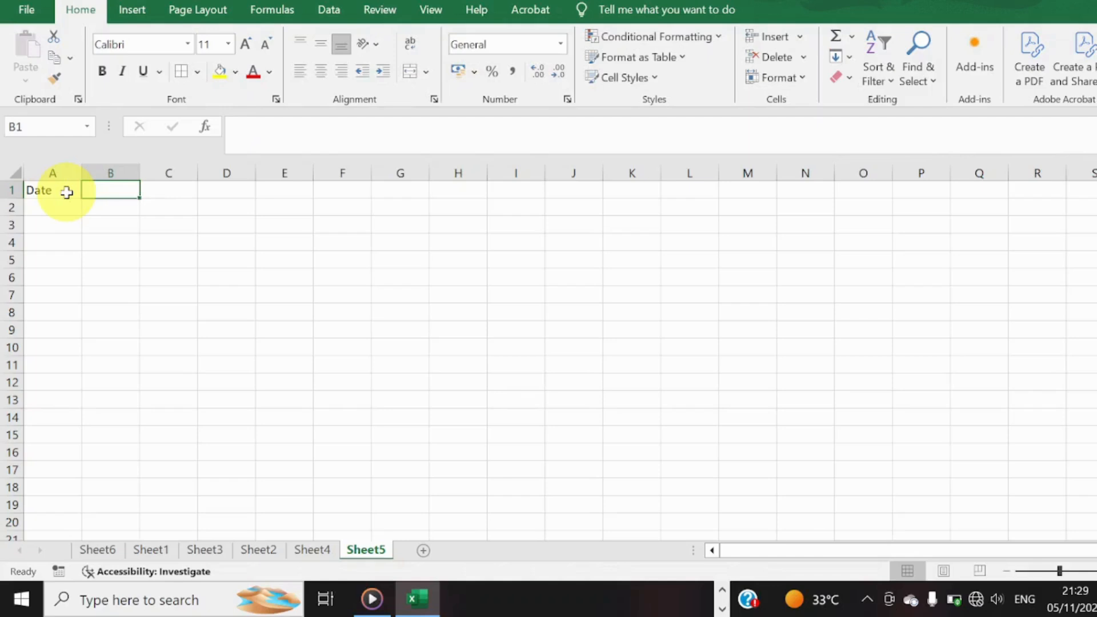
text(Time)
key(Tab)
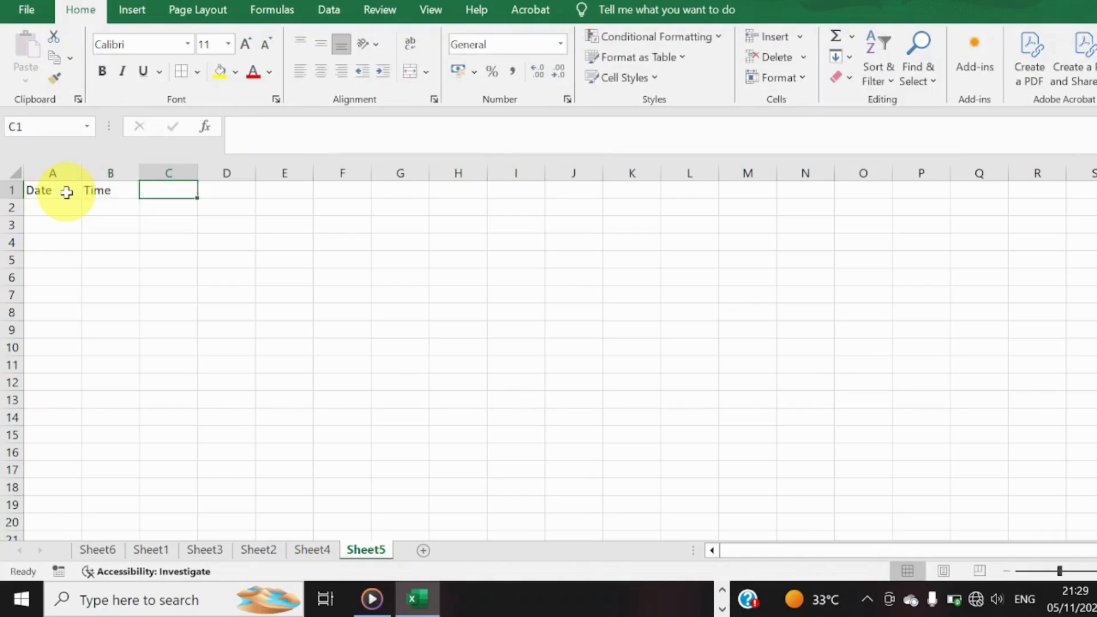
text(School)
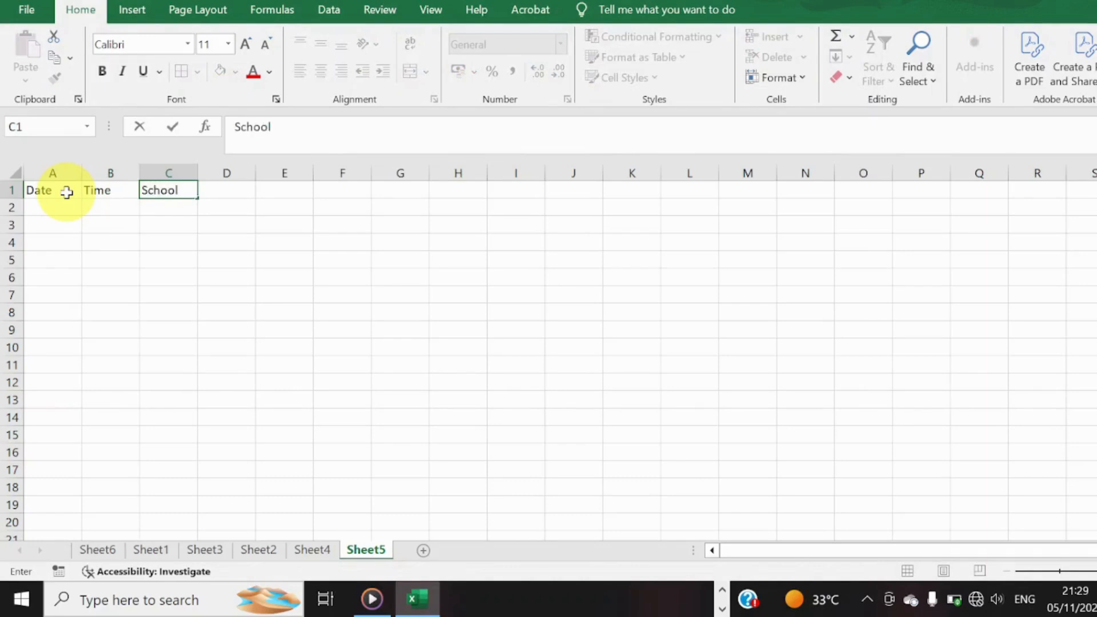
key(Tab)
text(Su)
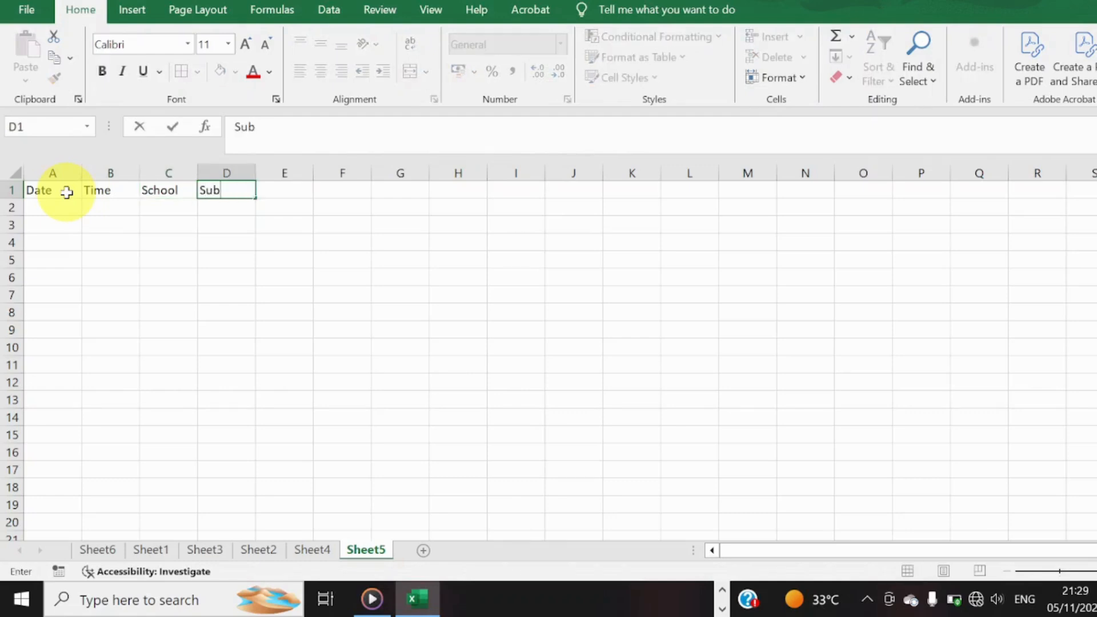
text(bject)
key(Tab)
text(MA)
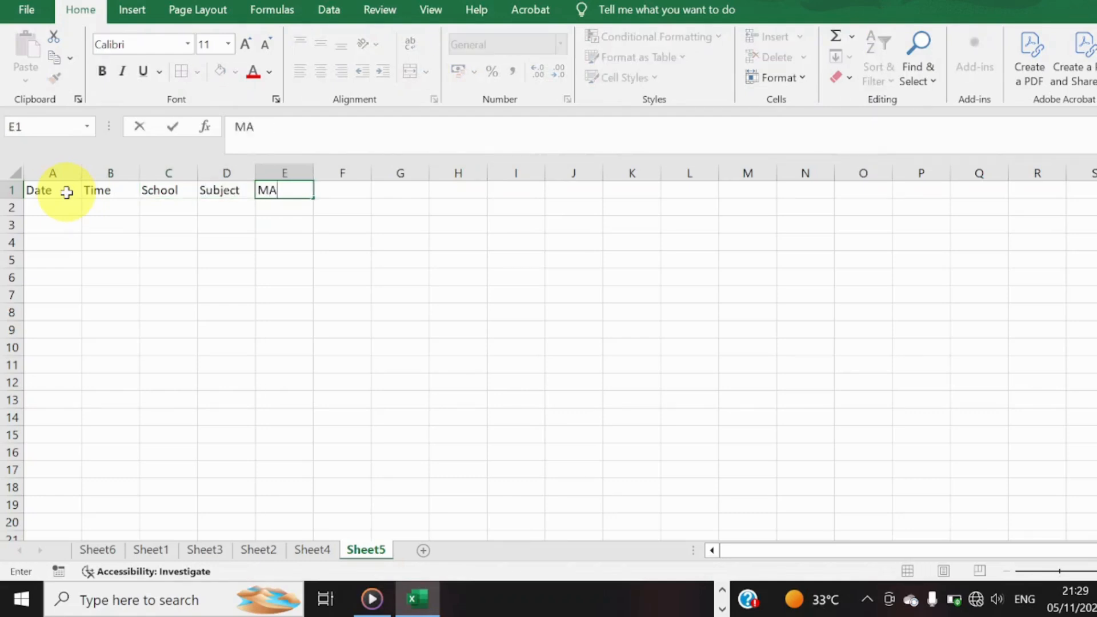
key(Return)
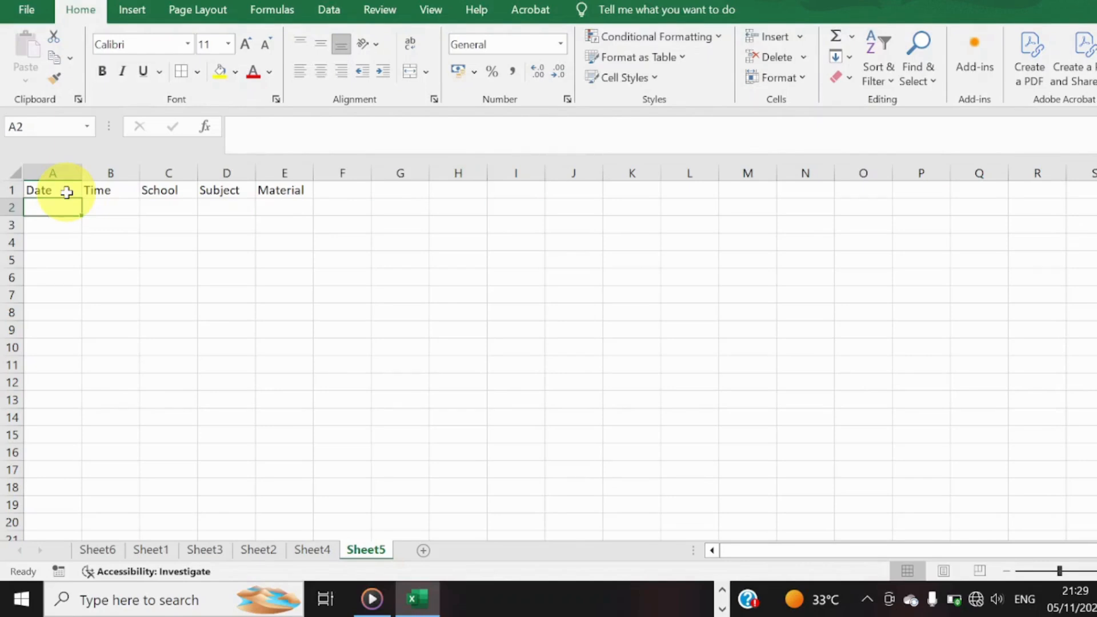
Enter the formula =TODAY() in cell A2 below the Date header.
text(=toda)
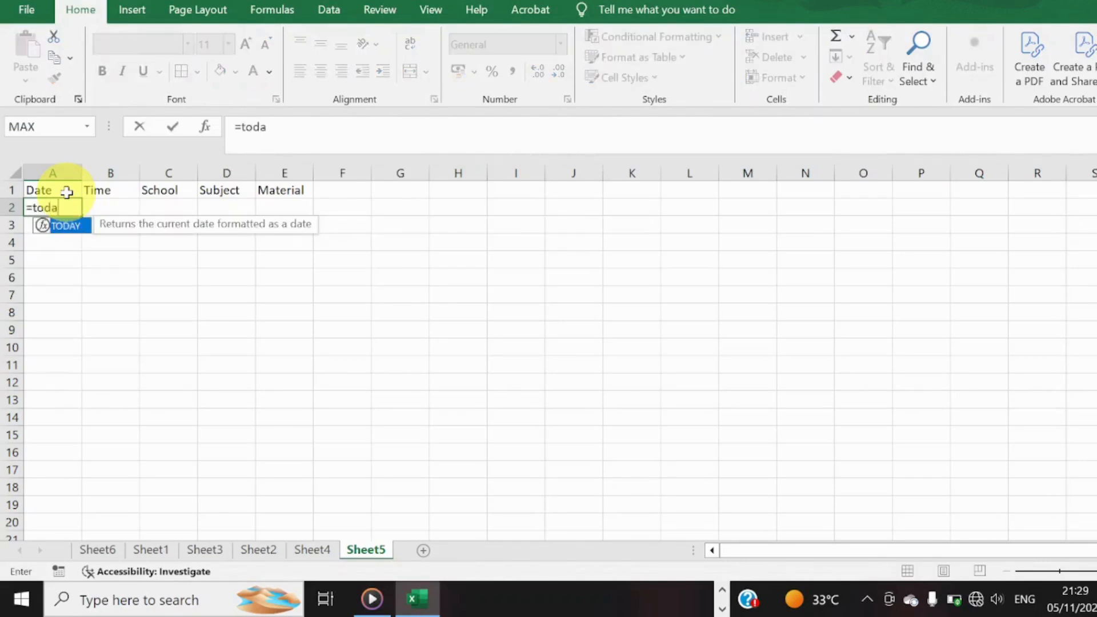
text(y())
key(Return)
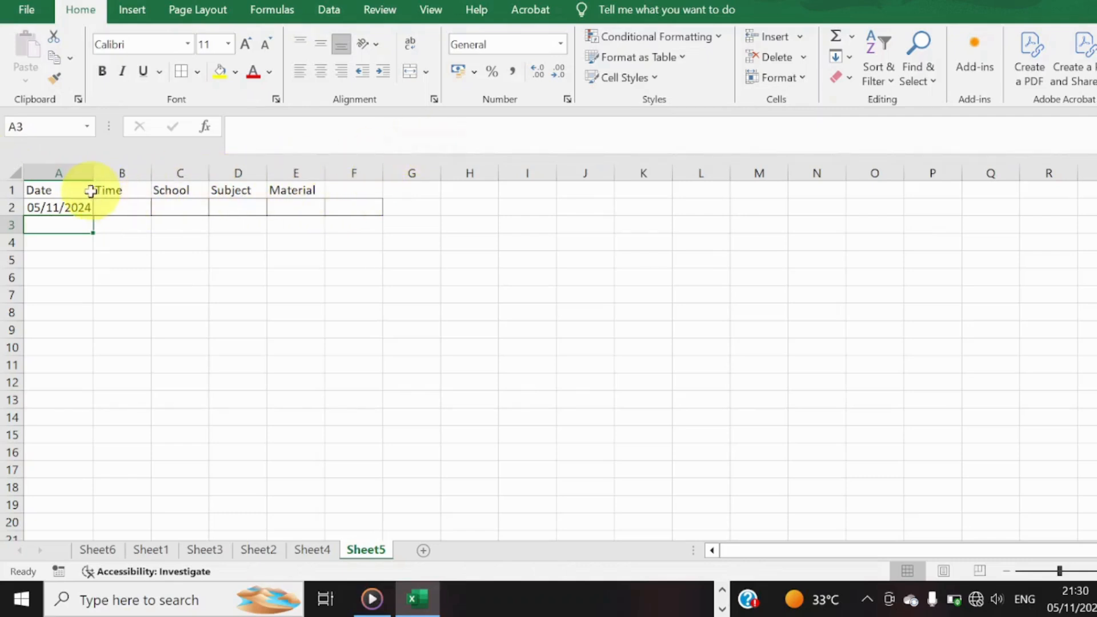
Select the whole columns A to F, including the header row.
drag(89, 186, 357, 186)
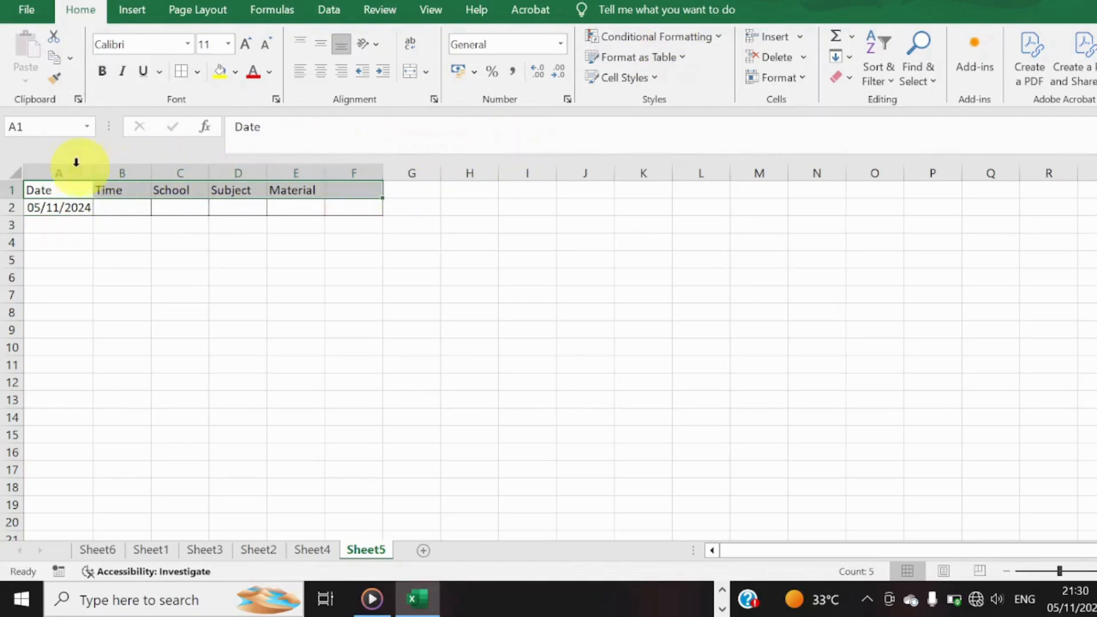
drag(61, 162, 355, 162)
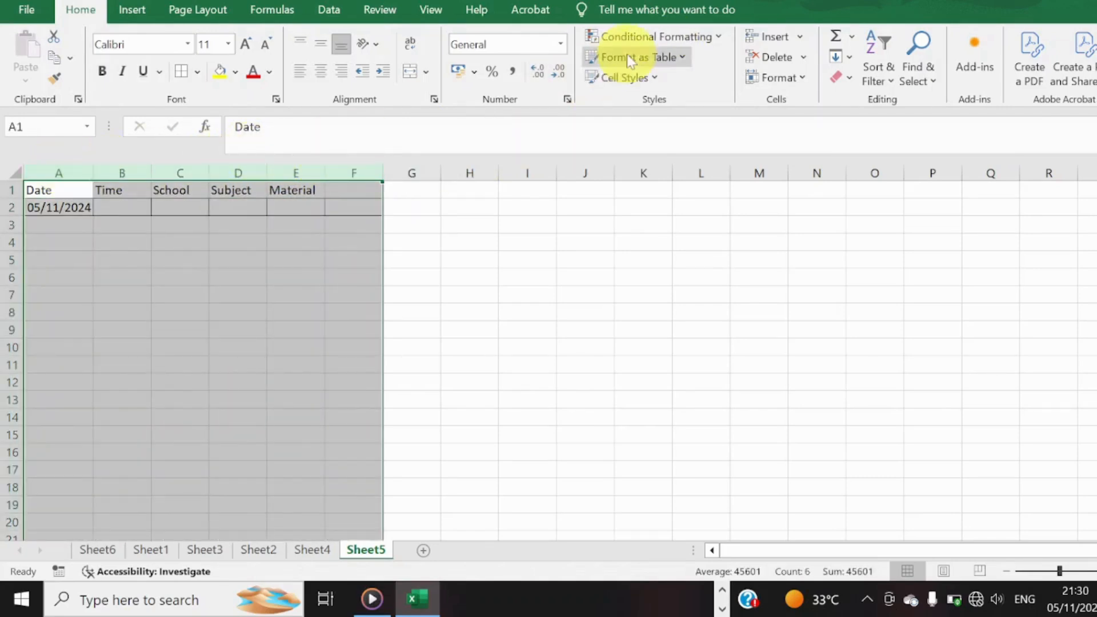
click(714, 36)
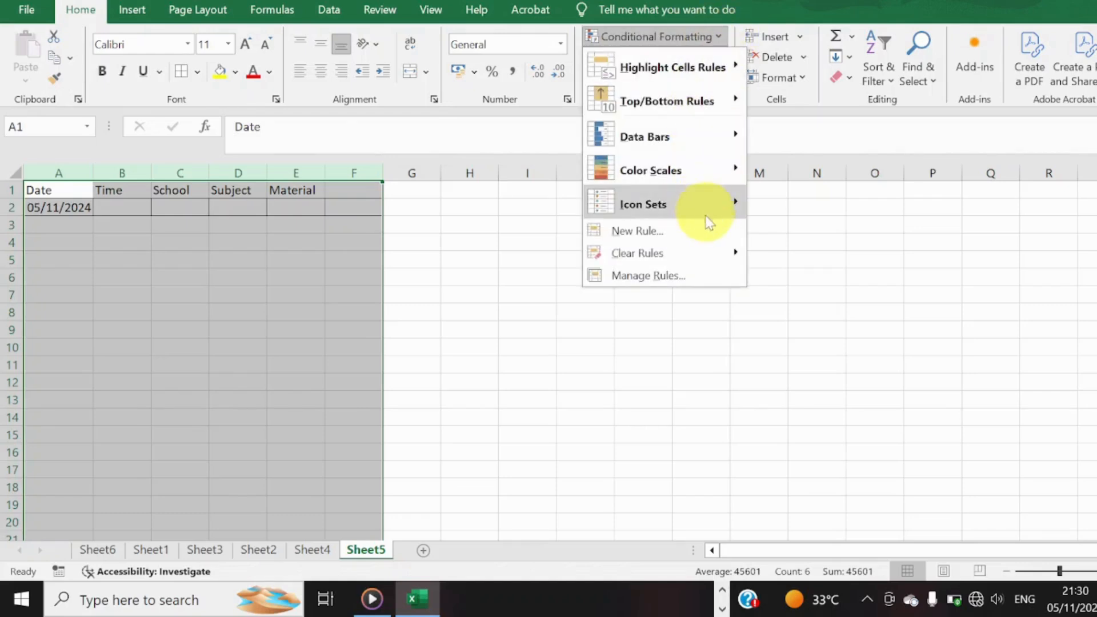
click(706, 228)
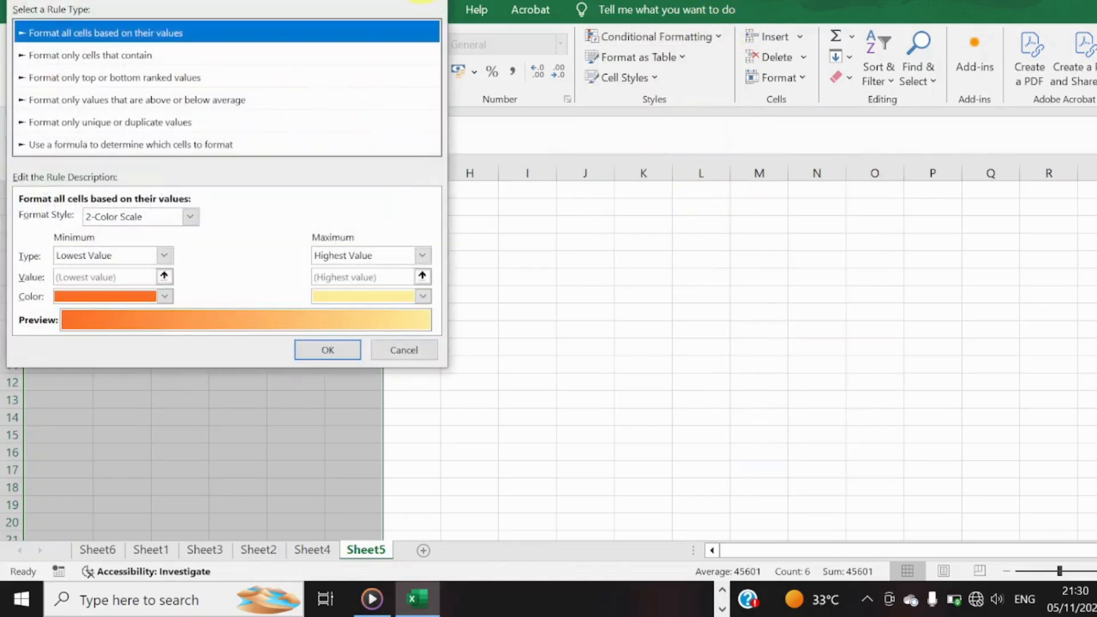
click(434, 2)
Add a formula-based conditional formatting rule to columns A to F with the formula $a2 and an outline border.
click(710, 36)
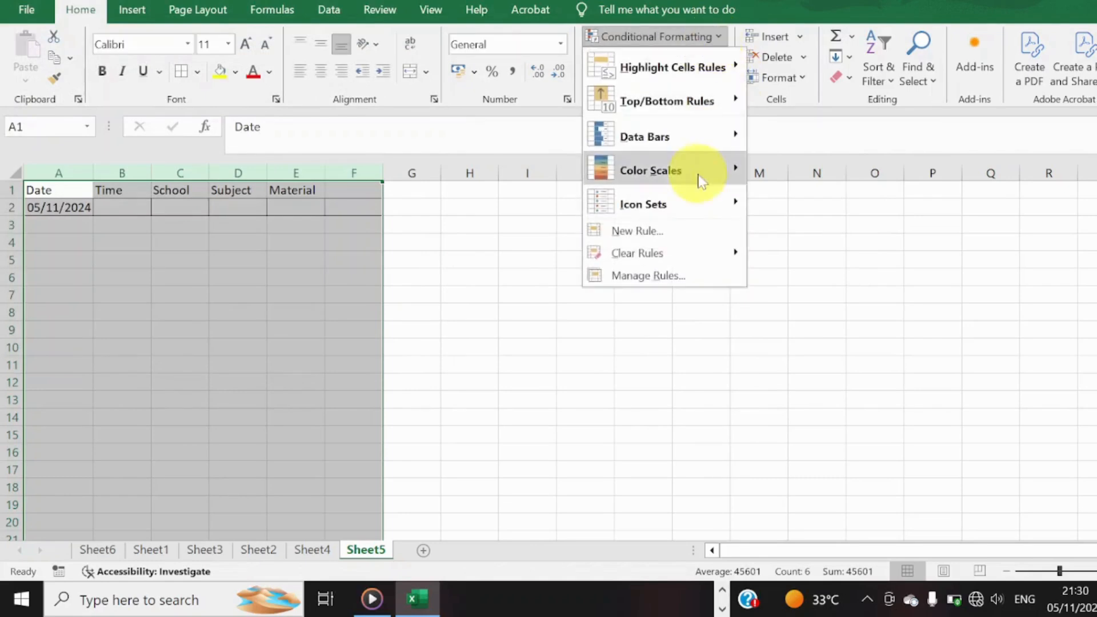
click(687, 231)
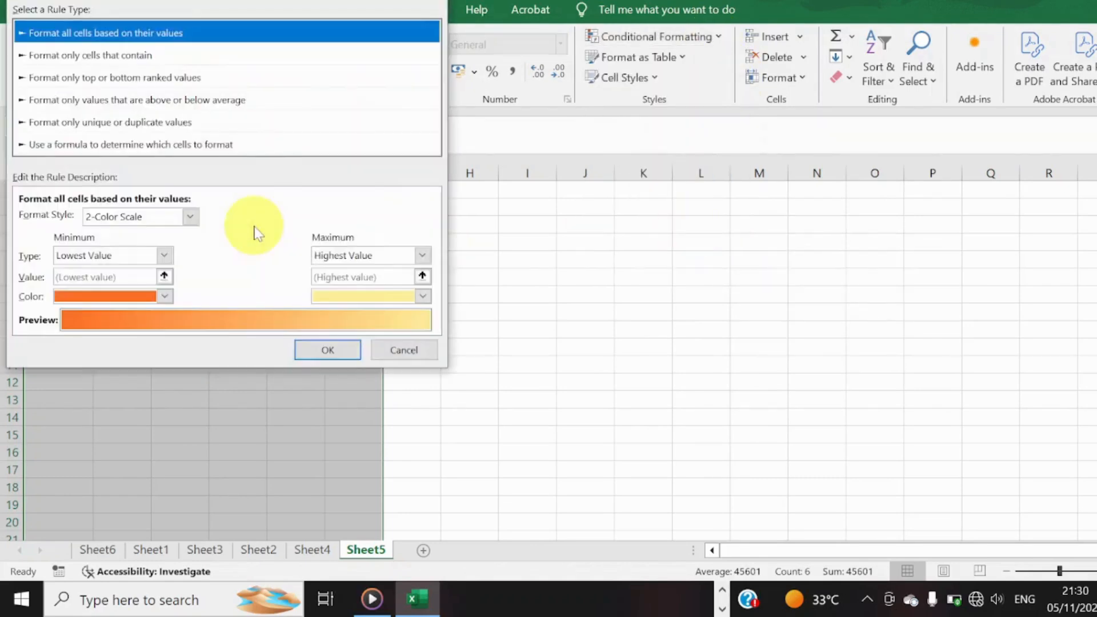
click(144, 145)
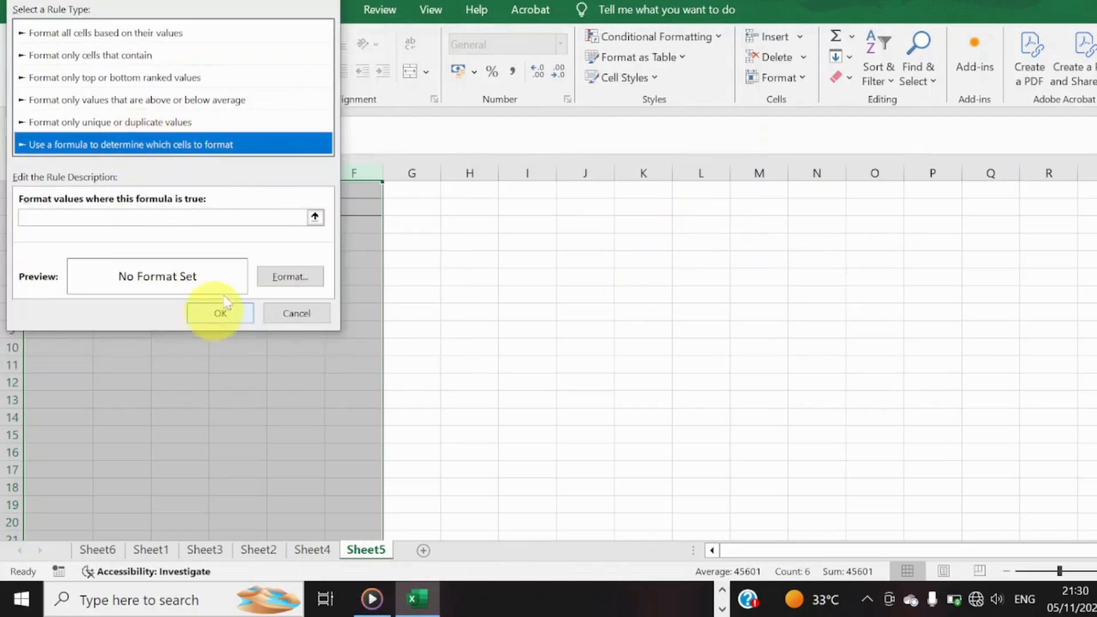
click(269, 217)
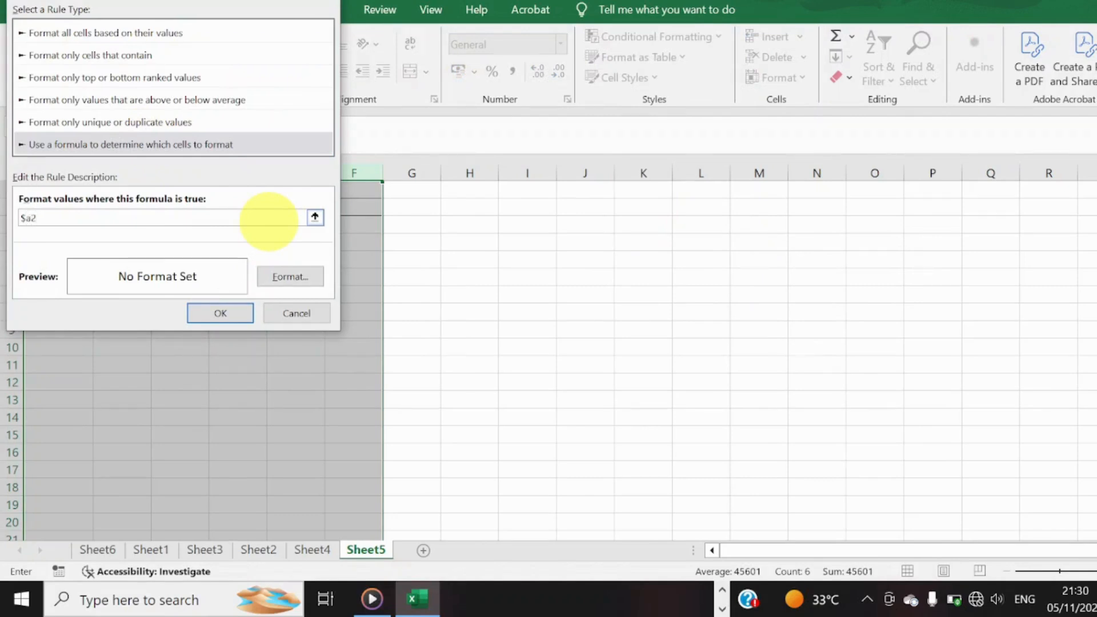
click(291, 277)
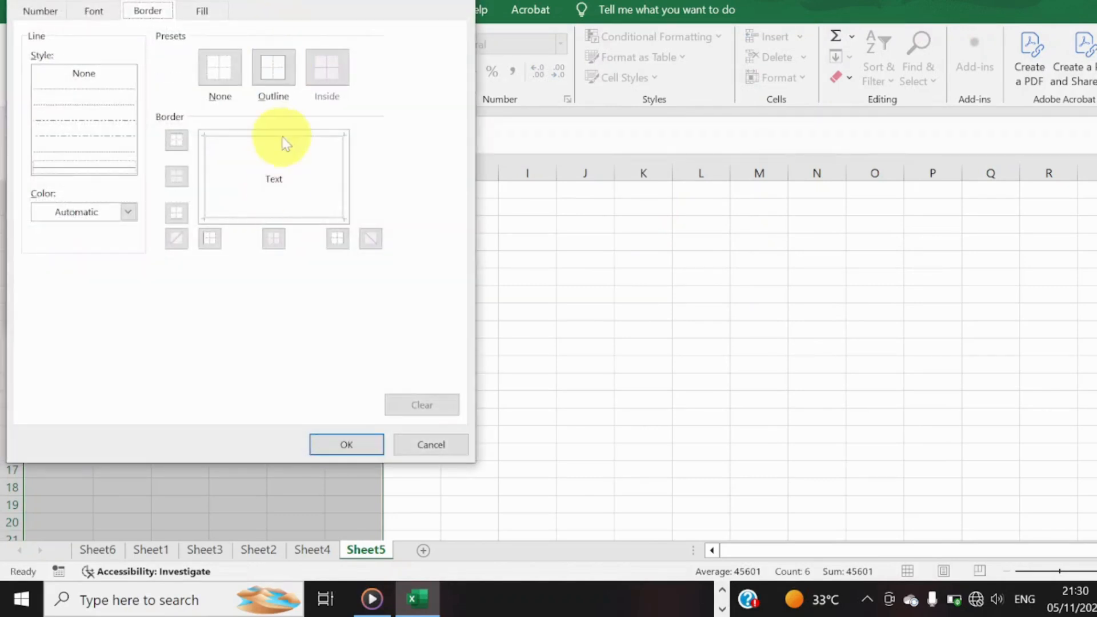
click(272, 72)
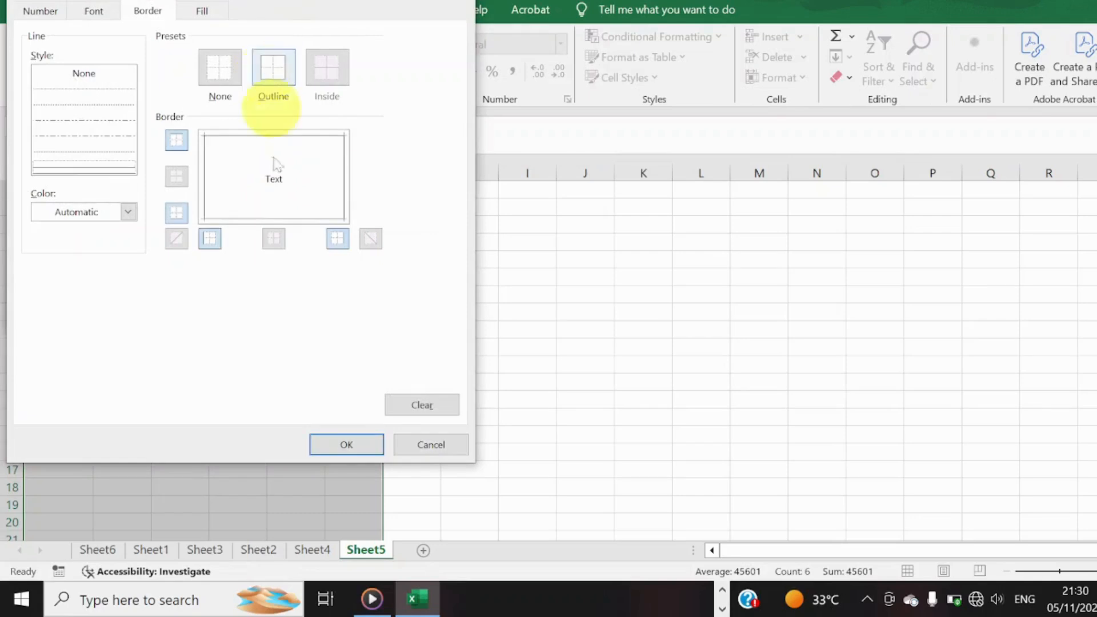
click(345, 444)
click(216, 312)
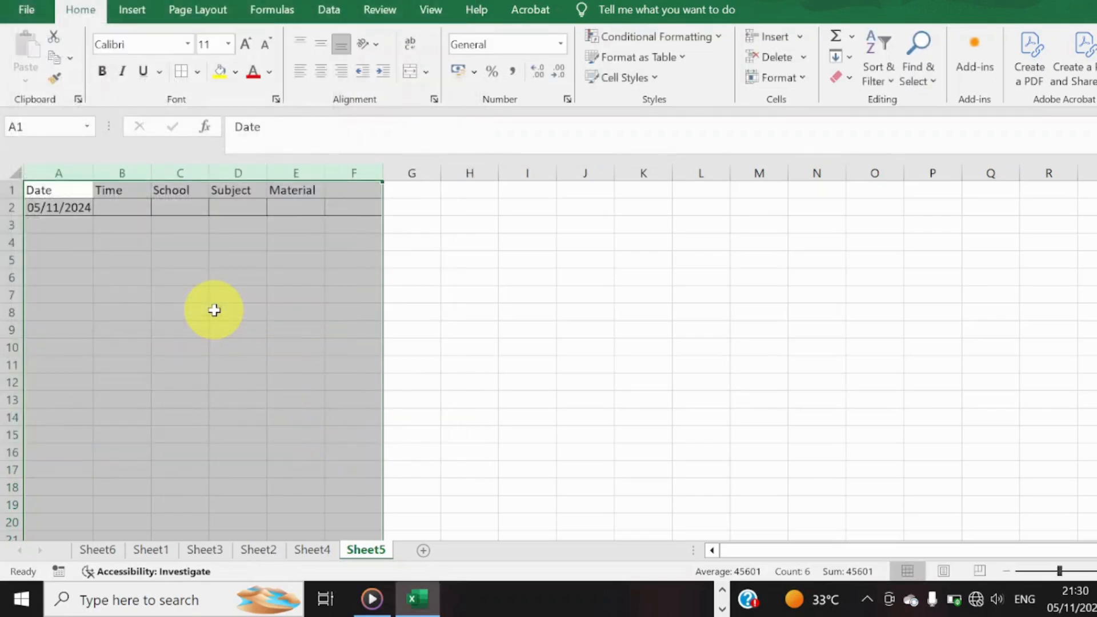
click(214, 311)
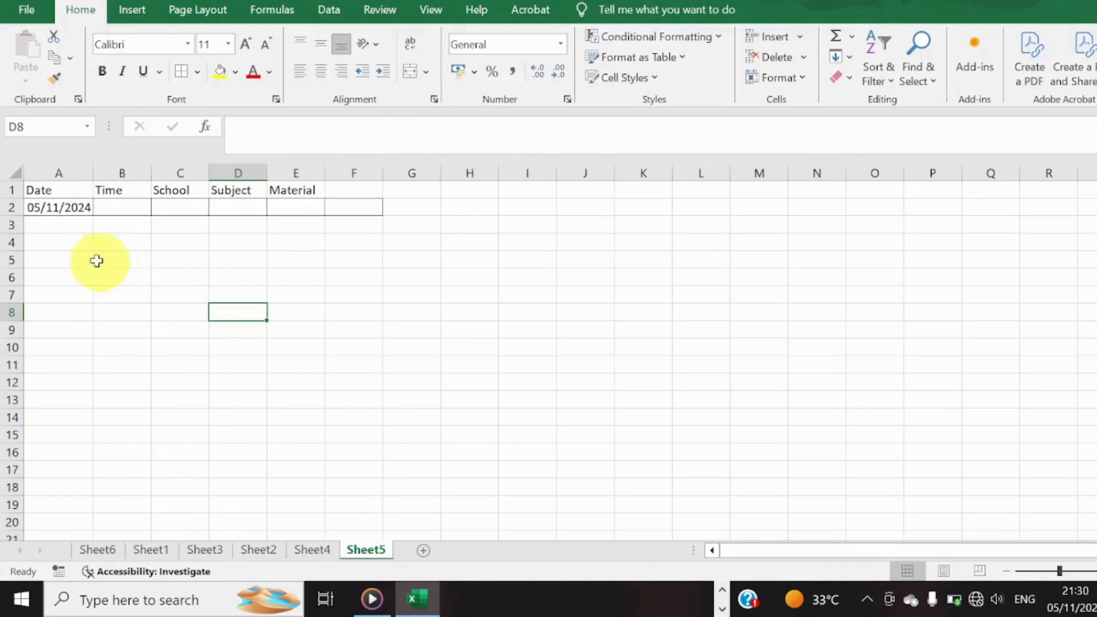
Fill the TODAY formula from A2 down to A20 and switch to Sheet4.
click(67, 212)
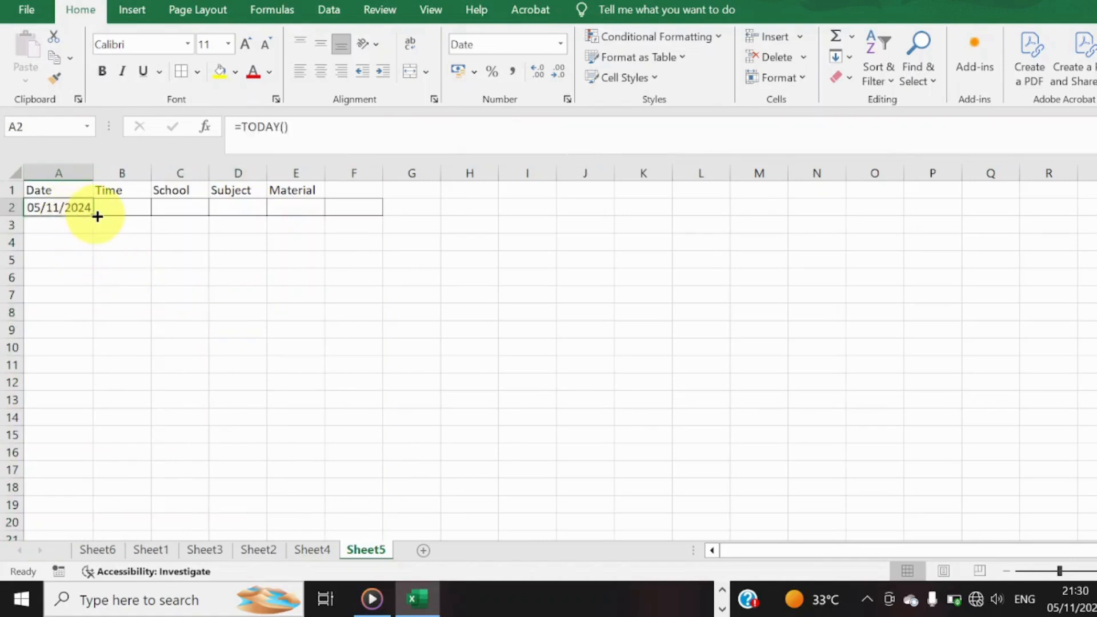
drag(93, 215, 101, 522)
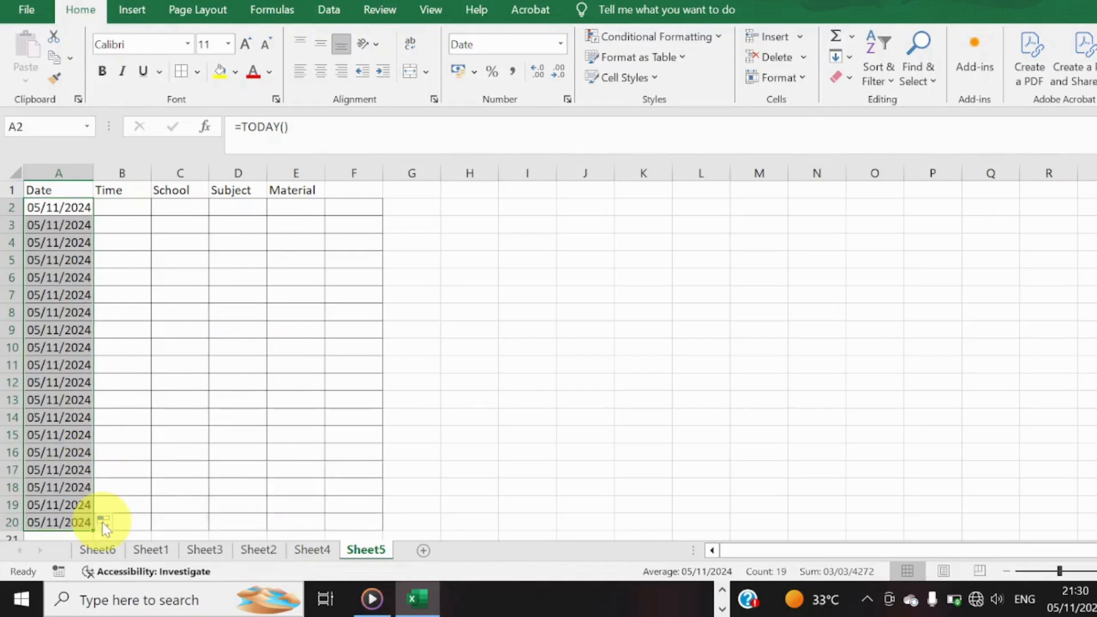
click(321, 558)
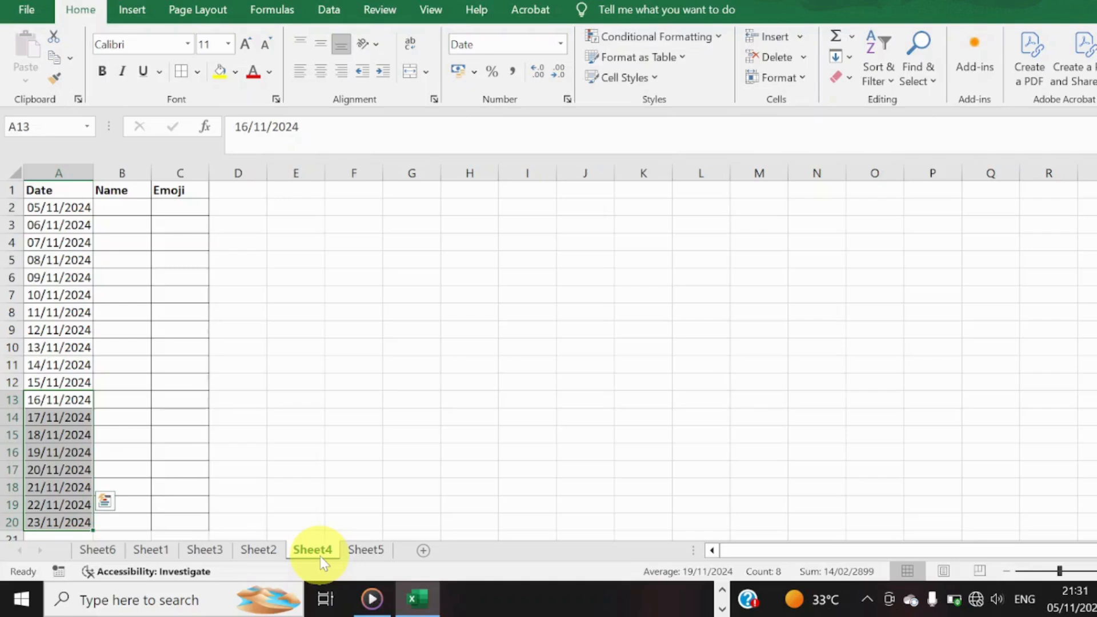